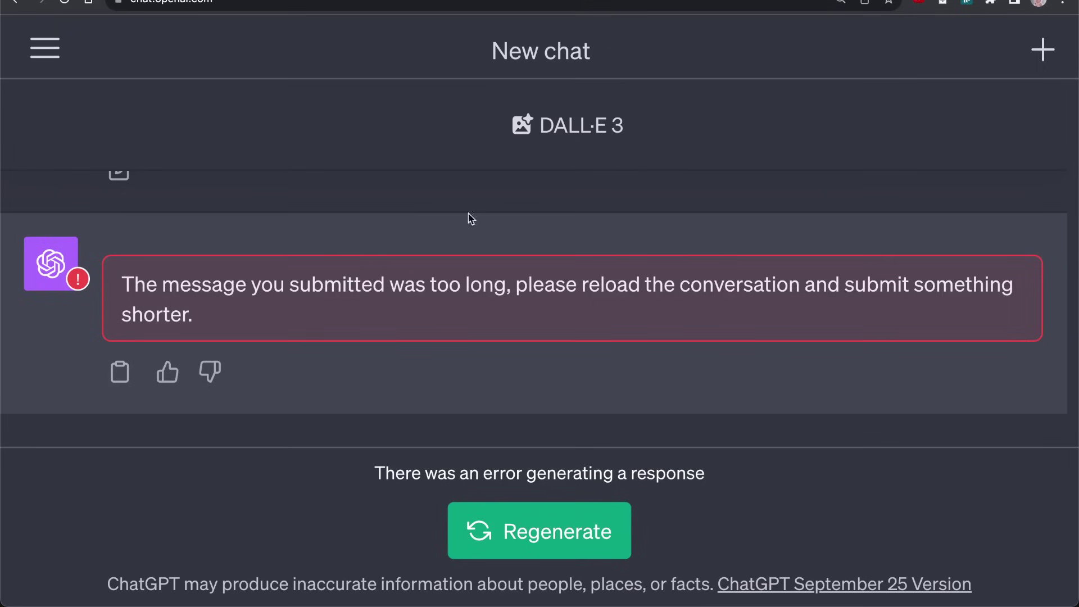
{"action": "left_click_drag", "start_coordinate": [113, 293], "coordinate": [265, 318]}
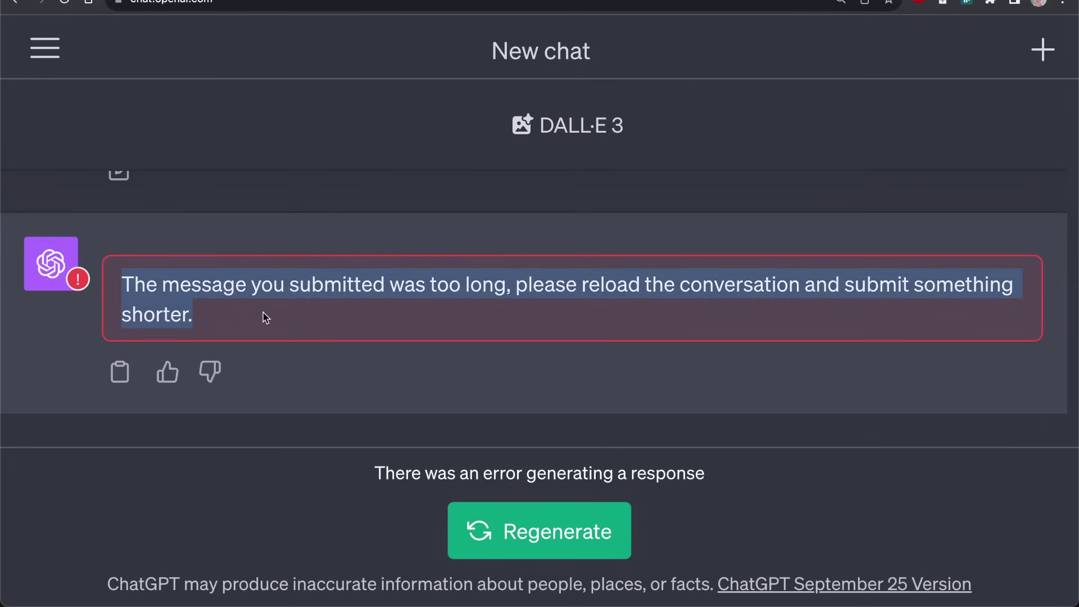
{"action": "left_click", "coordinate": [387, 328]}
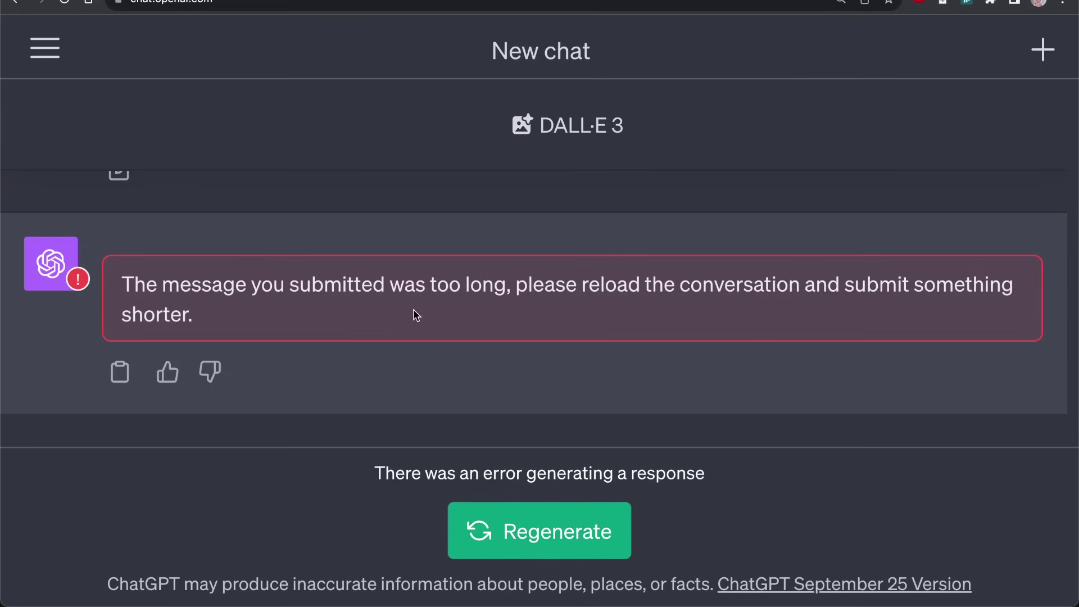
{"action": "key", "text": "super+0"}
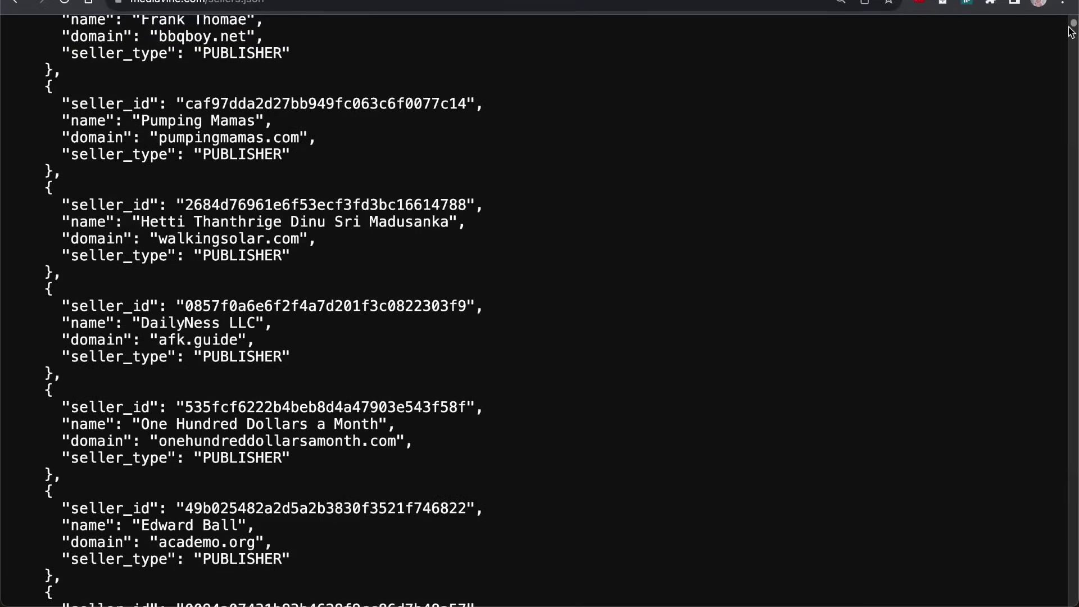
- Select a long block of seller entries in Mediavine's sellers.json for copying
{"action": "scroll", "coordinate": [922, 205], "scroll_direction": "down", "scroll_amount": 15}
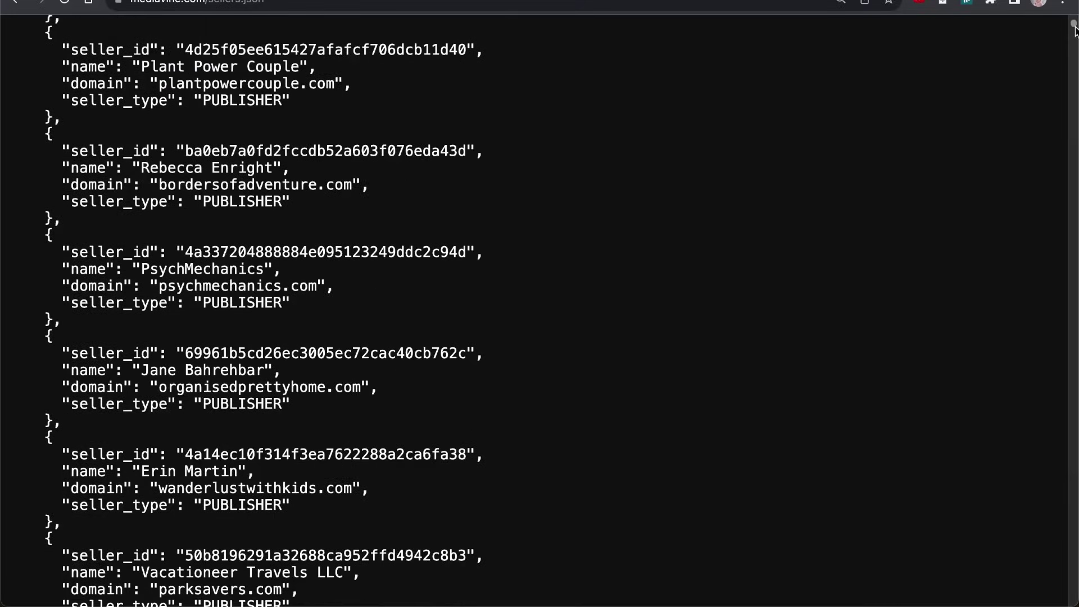
{"action": "left_click_drag", "start_coordinate": [1074, 27], "coordinate": [1072, 137]}
{"action": "left_click", "coordinate": [603, 362], "text": "shift"}
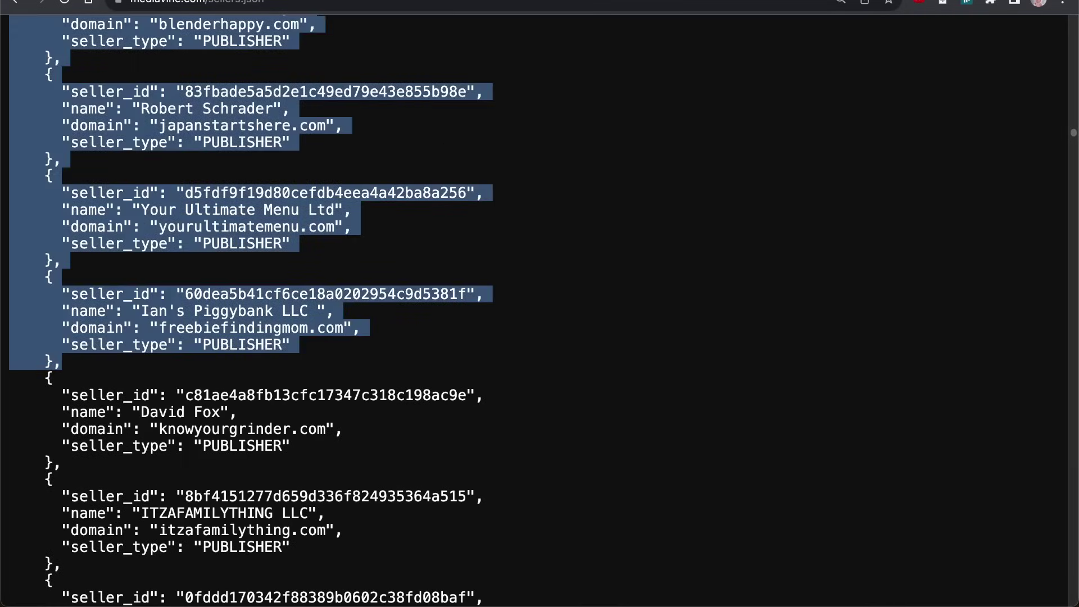
- Submit the copied seller entries to a new ChatGPT GPT-4 chat, preceded by the prompt "give me the domains from this list:"
{"action": "key", "text": "ctrl+Tab"}
{"action": "left_click", "coordinate": [498, 563]}
{"action": "key", "text": "super+v"}
{"action": "key", "text": "super+Up"}
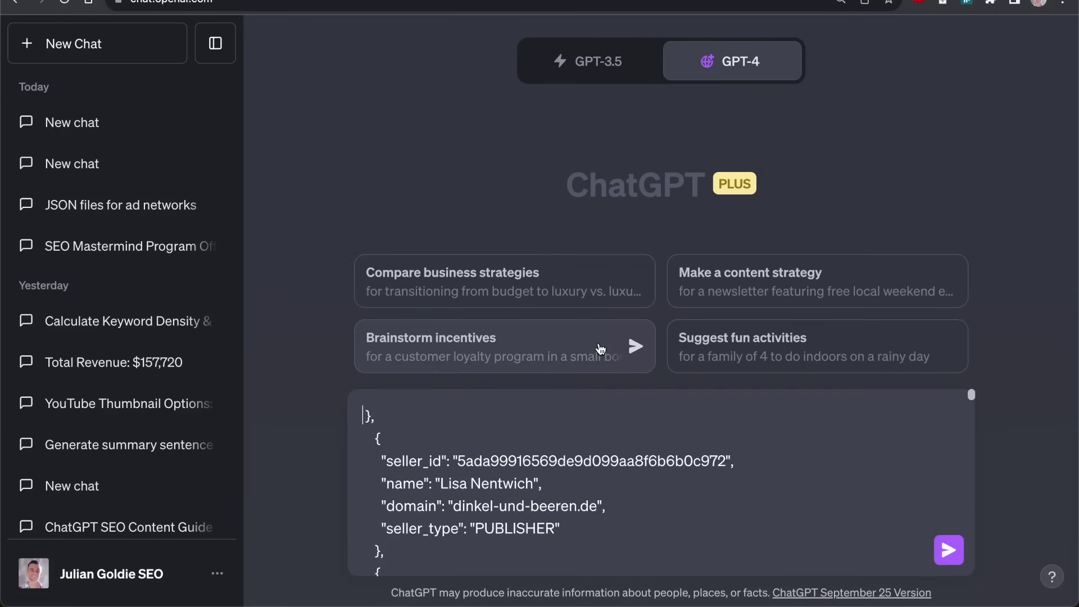
{"action": "key", "text": "shift+Return"}
{"action": "key", "text": "shift+Return"}
{"action": "type", "text": "give me"}
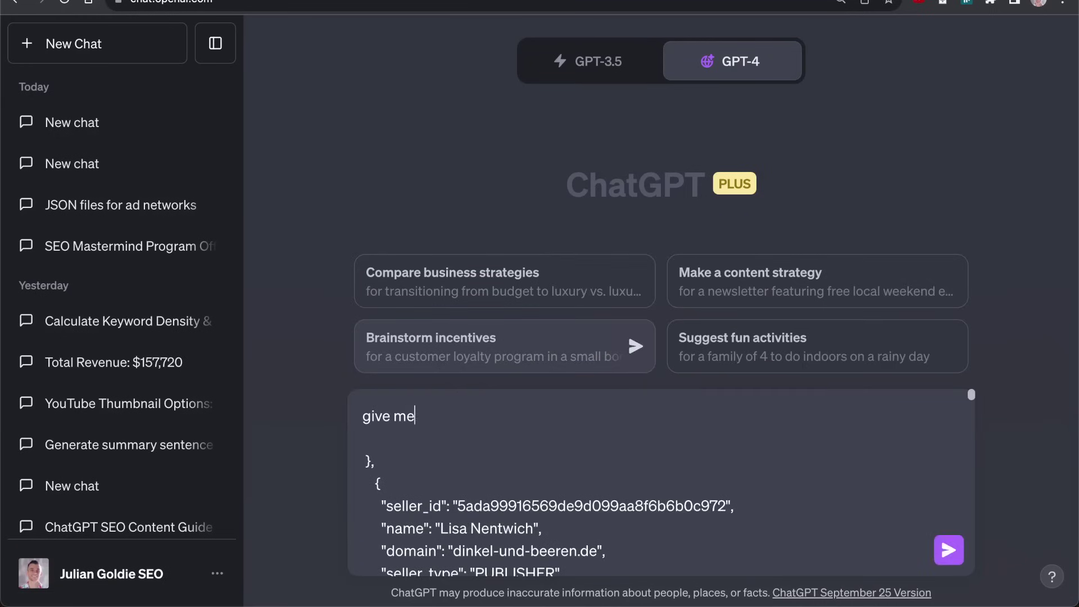
{"action": "type", "text": "the domains from this list:"}
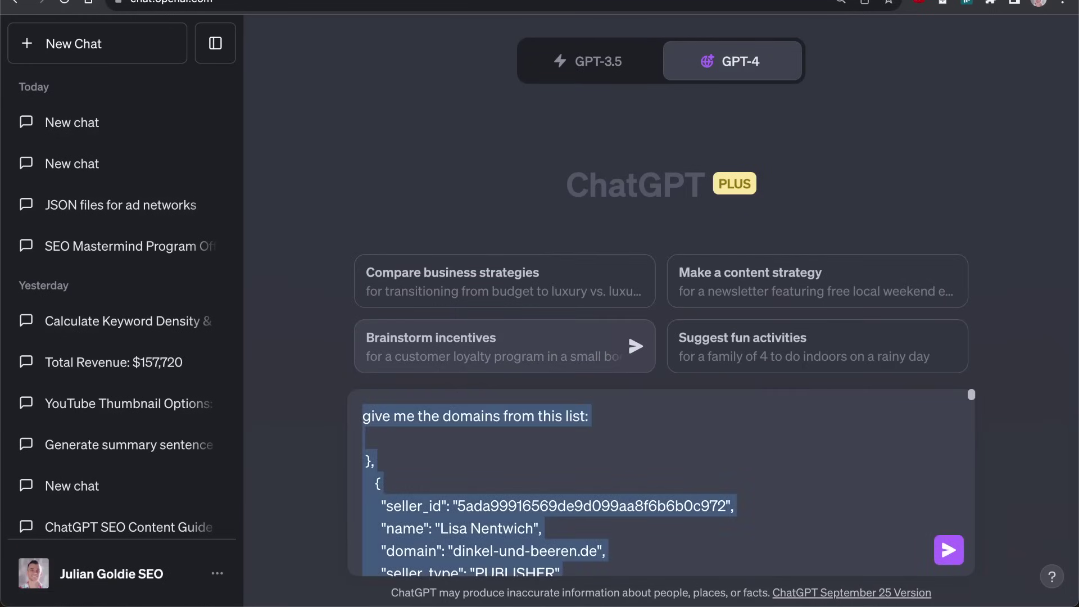
{"action": "key", "text": "Return"}
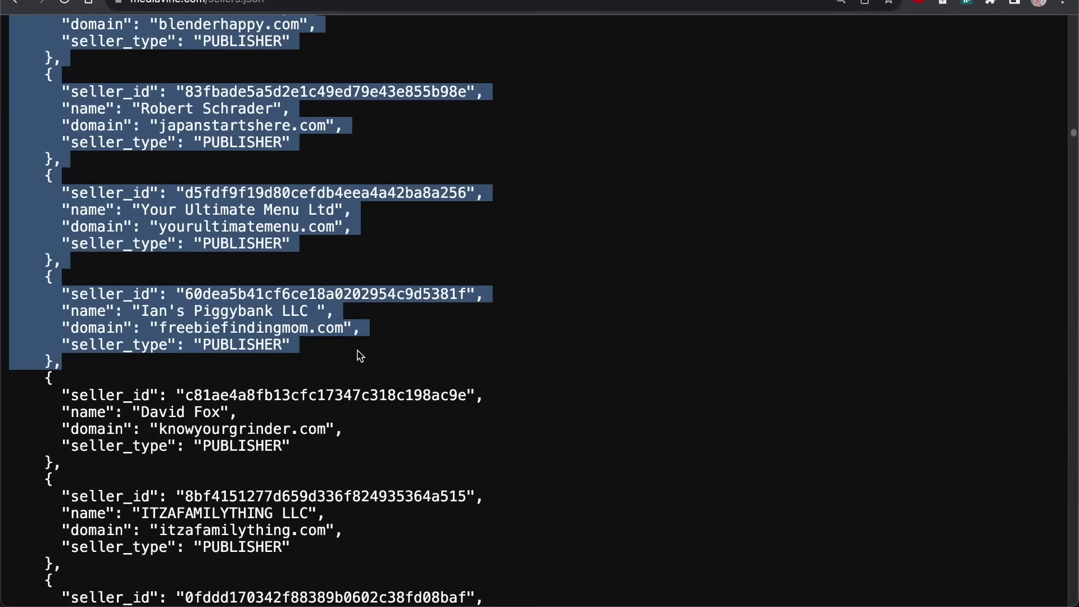
- Examine the submitted seller entries, their domain lines and the ChatGPT response, and compare them with the sellers.json source
{"action": "scroll", "coordinate": [527, 85], "scroll_direction": "up", "scroll_amount": 5}
{"action": "scroll", "coordinate": [527, 84], "scroll_direction": "up", "scroll_amount": 10}
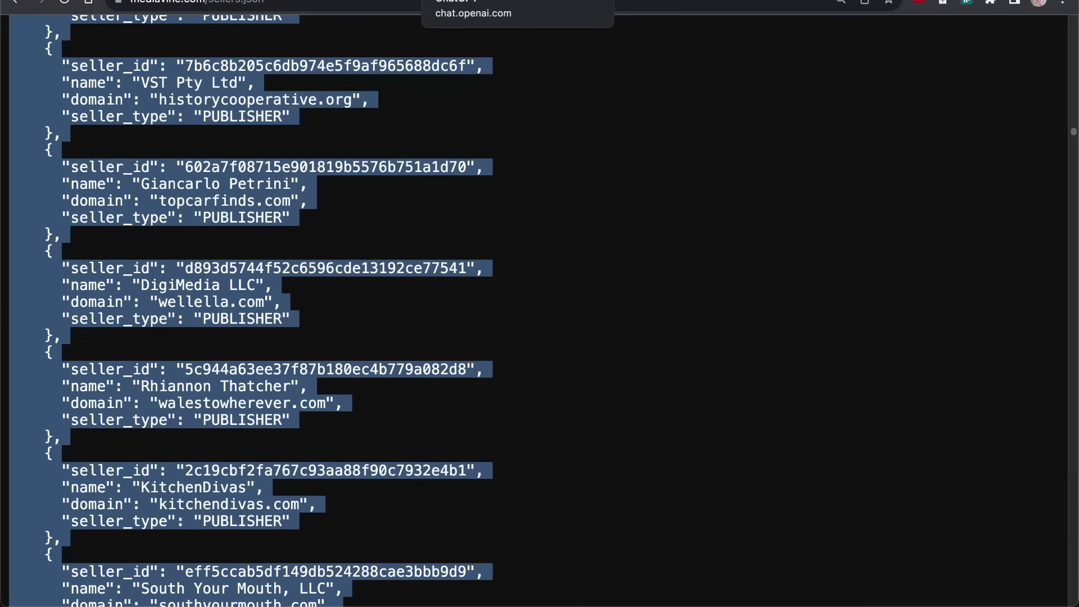
{"action": "left_click", "coordinate": [456, 306]}
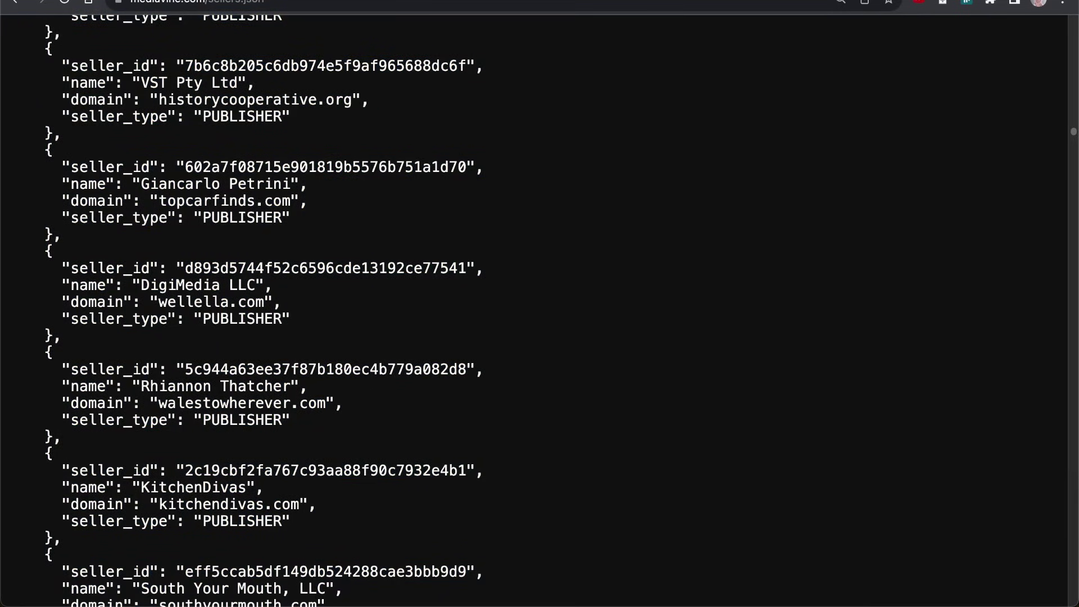
{"action": "left_click", "coordinate": [681, 2]}
{"action": "scroll", "coordinate": [421, 377], "scroll_direction": "up", "scroll_amount": 9}
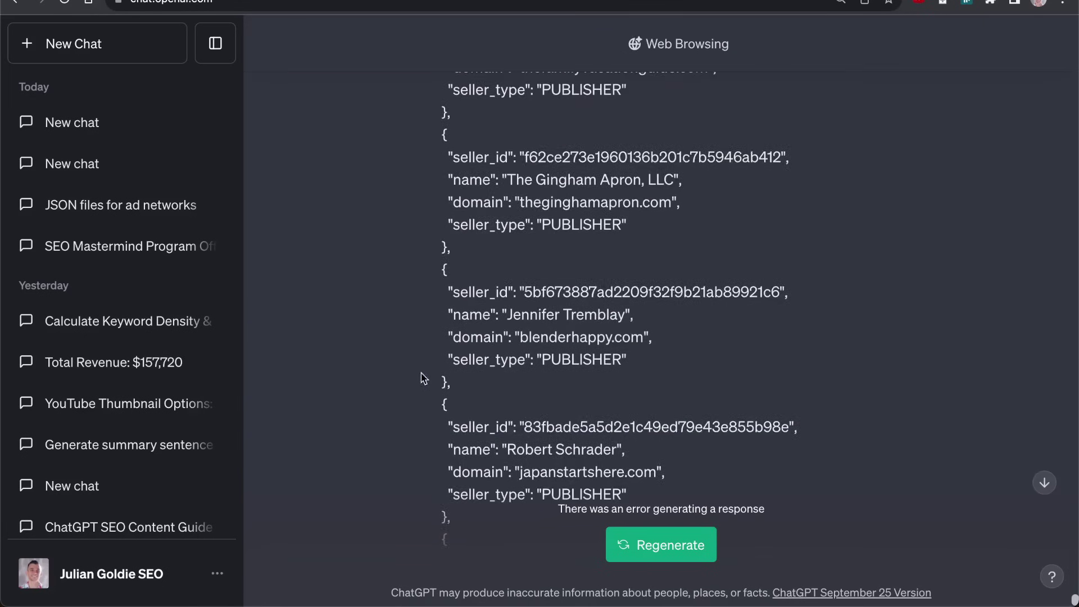
{"action": "scroll", "coordinate": [456, 425], "scroll_direction": "down", "scroll_amount": 3}
{"action": "left_click_drag", "start_coordinate": [402, 253], "coordinate": [542, 414]}
{"action": "left_click_drag", "start_coordinate": [454, 386], "coordinate": [425, 271]}
{"action": "left_click_drag", "start_coordinate": [667, 337], "coordinate": [507, 337]}
{"action": "triple_click", "coordinate": [509, 337]}
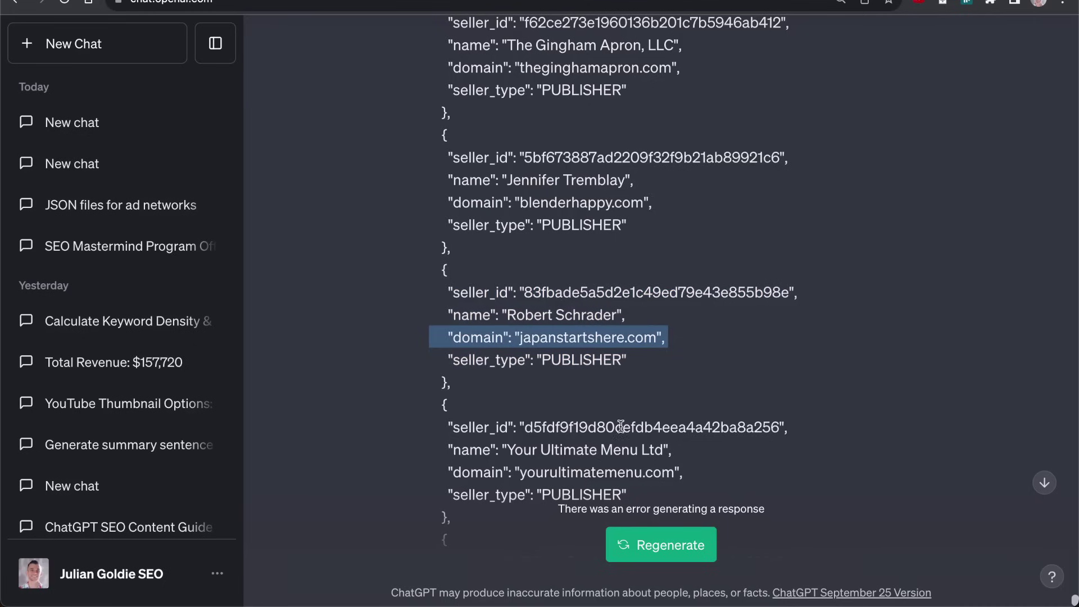
{"action": "scroll", "coordinate": [620, 426], "scroll_direction": "down", "scroll_amount": 6}
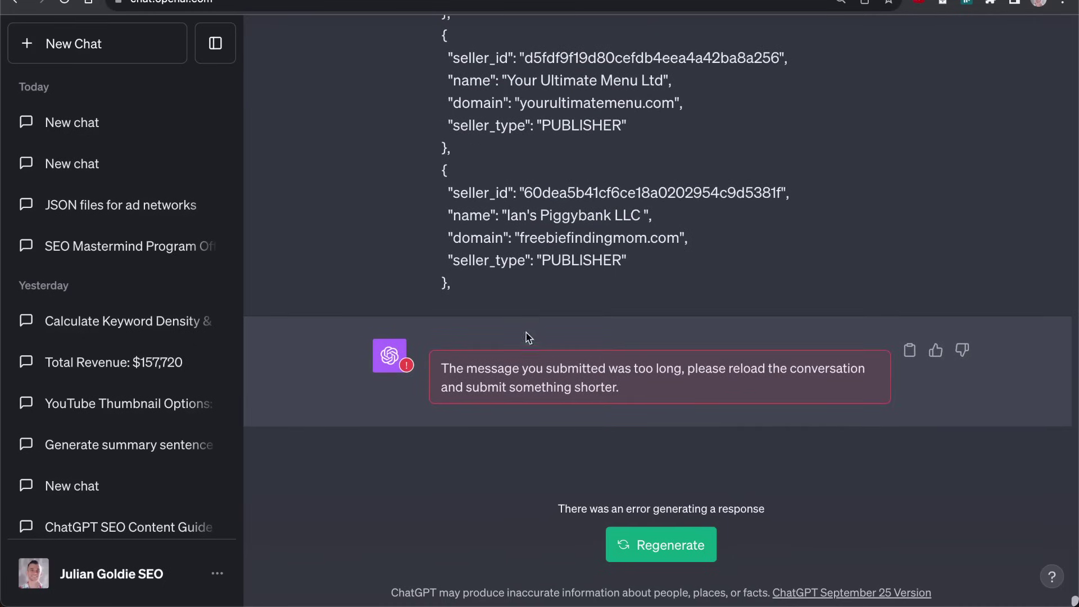
{"action": "left_click_drag", "start_coordinate": [429, 361], "coordinate": [650, 403]}
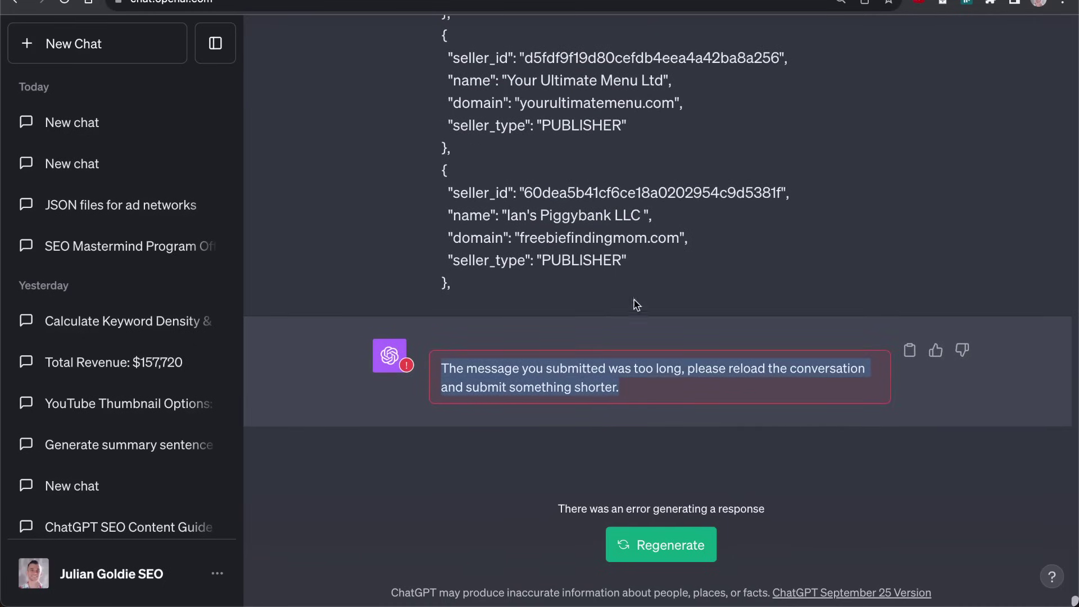
{"action": "key", "text": "ctrl+Tab"}
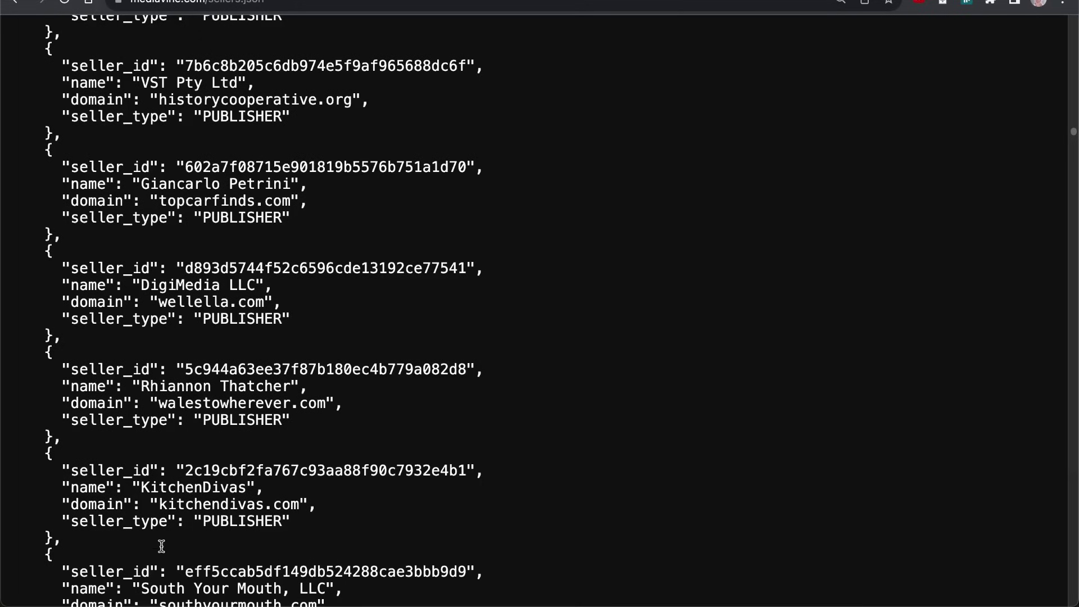
{"action": "key", "text": "ctrl+shift+Tab"}
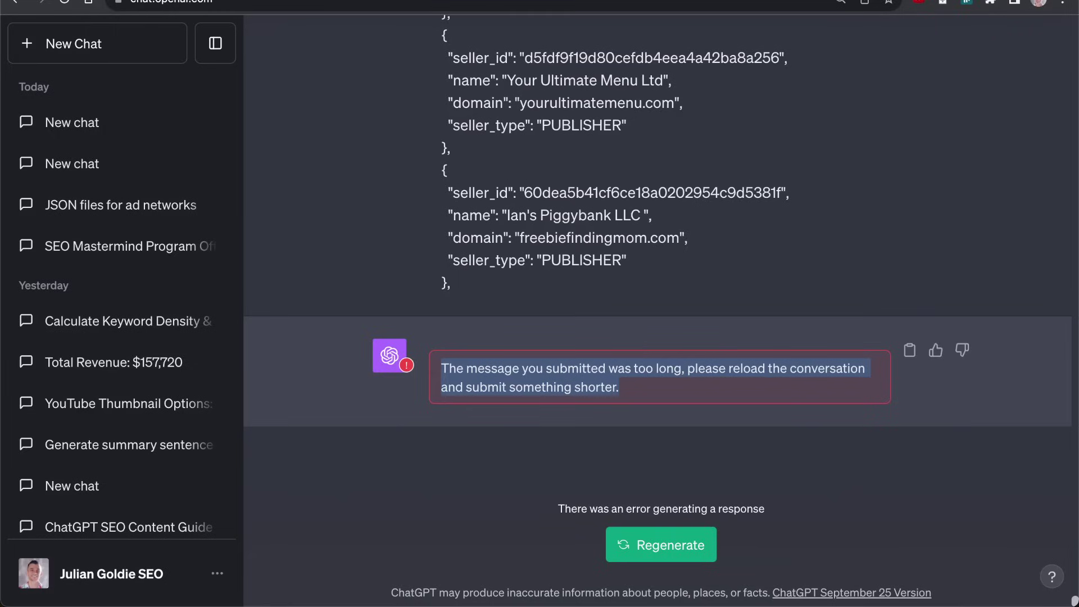
- In the Claude chat, try attaching the copied list with the prompt "Give me the domains from this list:", and remove the attachment
{"action": "key", "text": "super+t"}
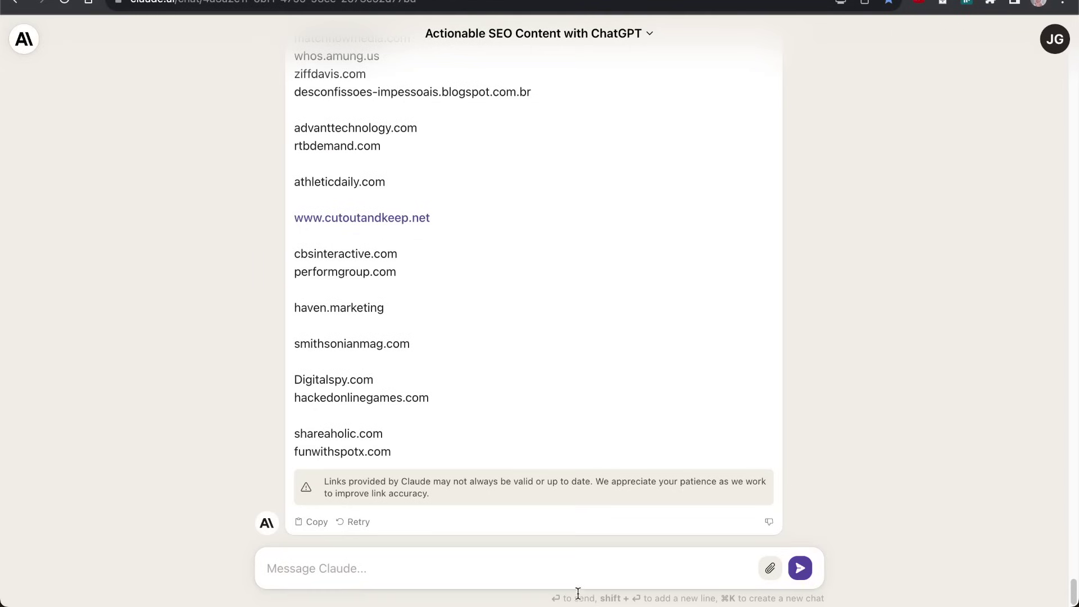
{"action": "key", "text": "super+v"}
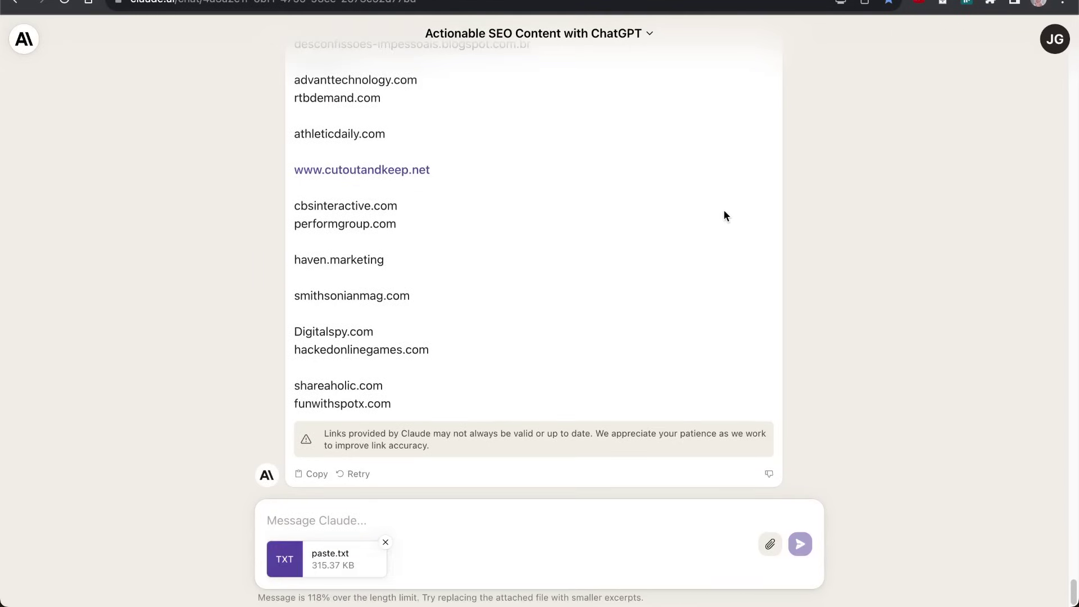
{"action": "type", "text": "Give me the "}
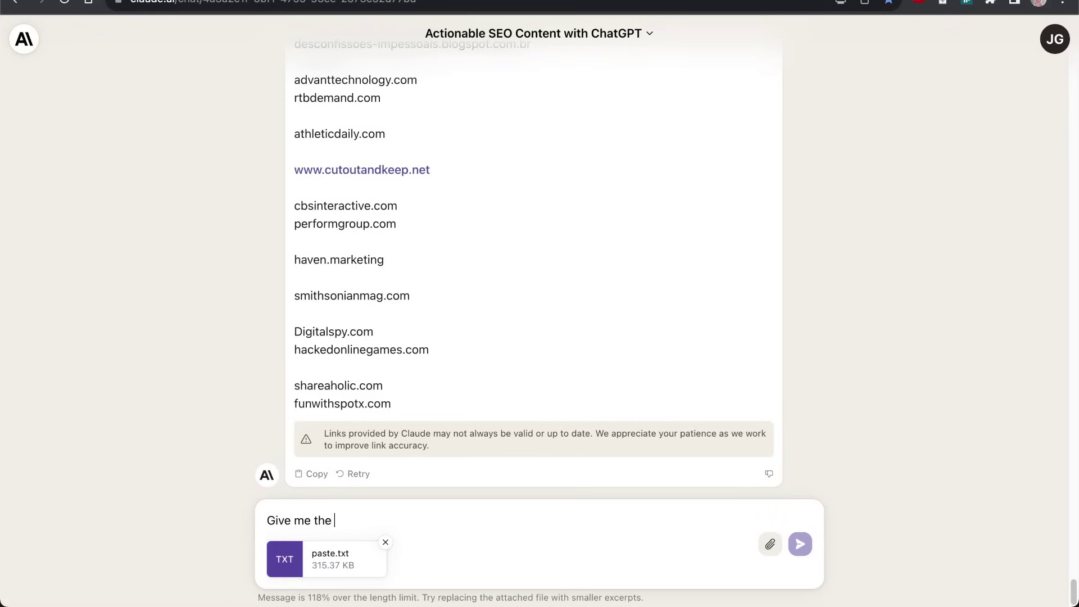
{"action": "type", "text": "domains fromlo this "}
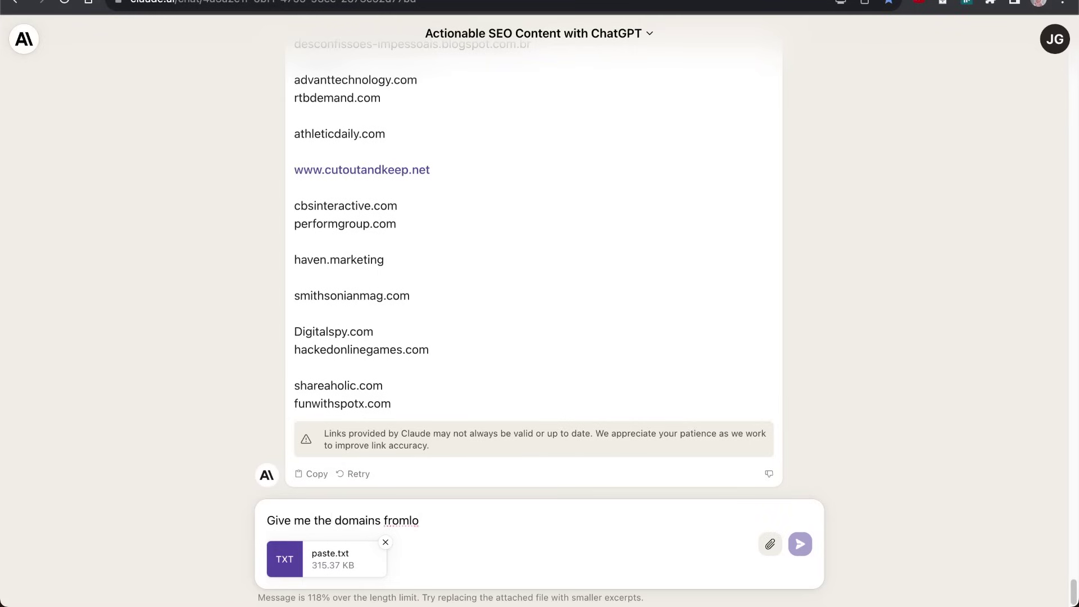
{"action": "type", "text": "his list:"}
{"action": "left_click", "coordinate": [386, 543]}
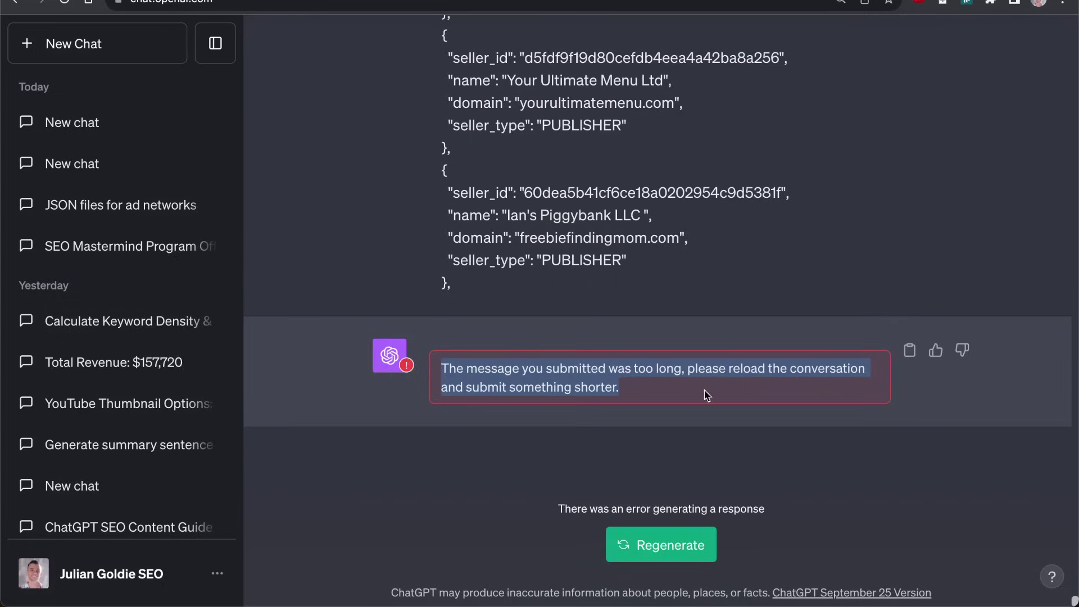
{"action": "key", "text": "super+t"}
{"action": "type", "text": "chat"}
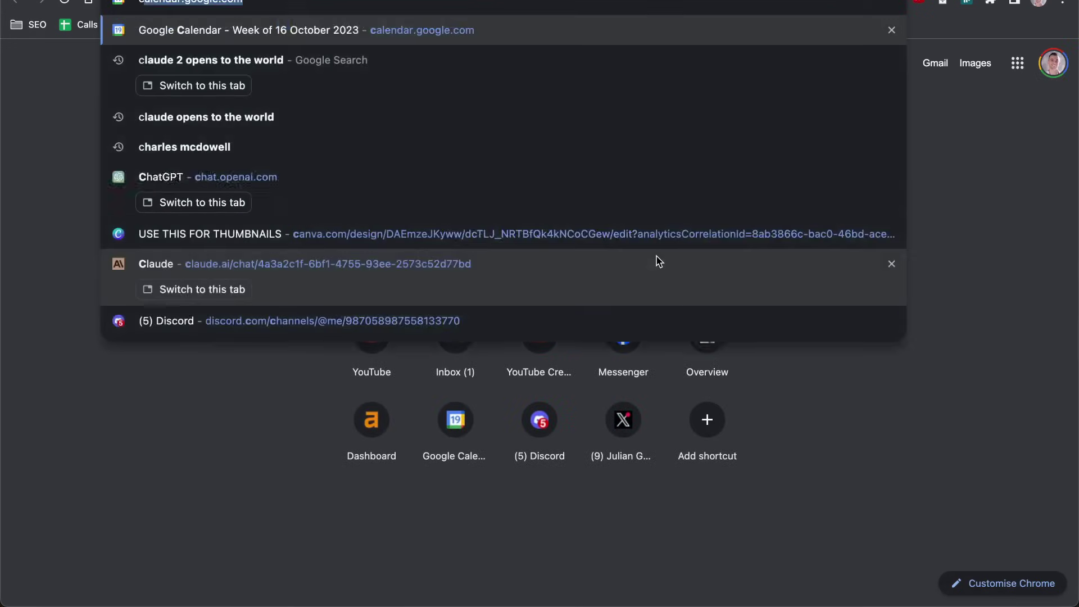
{"action": "key", "text": "Return"}
{"action": "key", "text": "ctrl+w"}
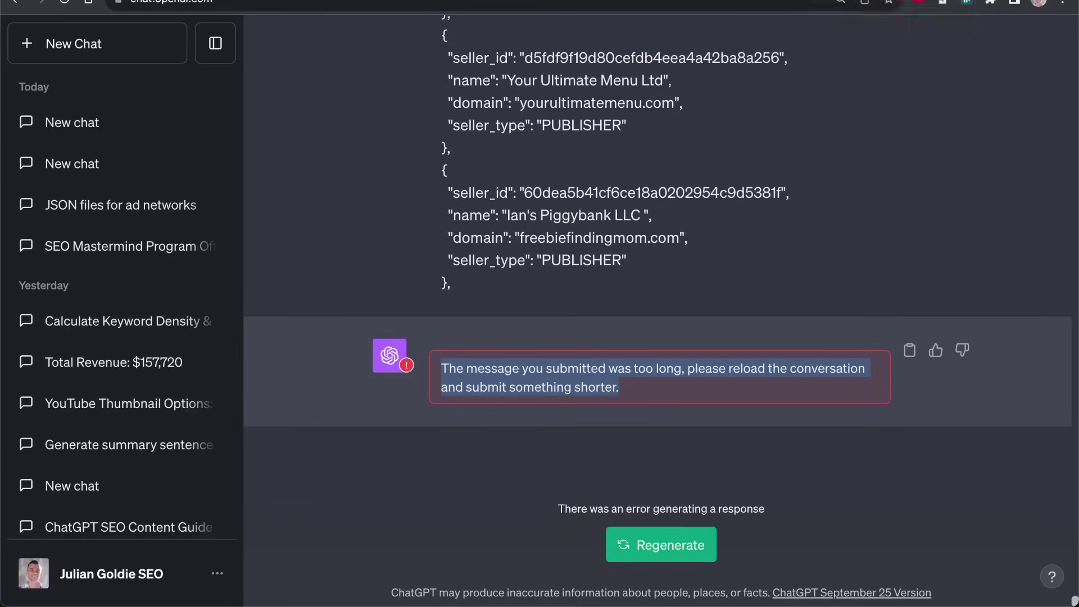
- Leave the current ChatGPT conversation and start a new empty chat
{"action": "scroll", "coordinate": [528, 309], "scroll_direction": "up", "scroll_amount": 2}
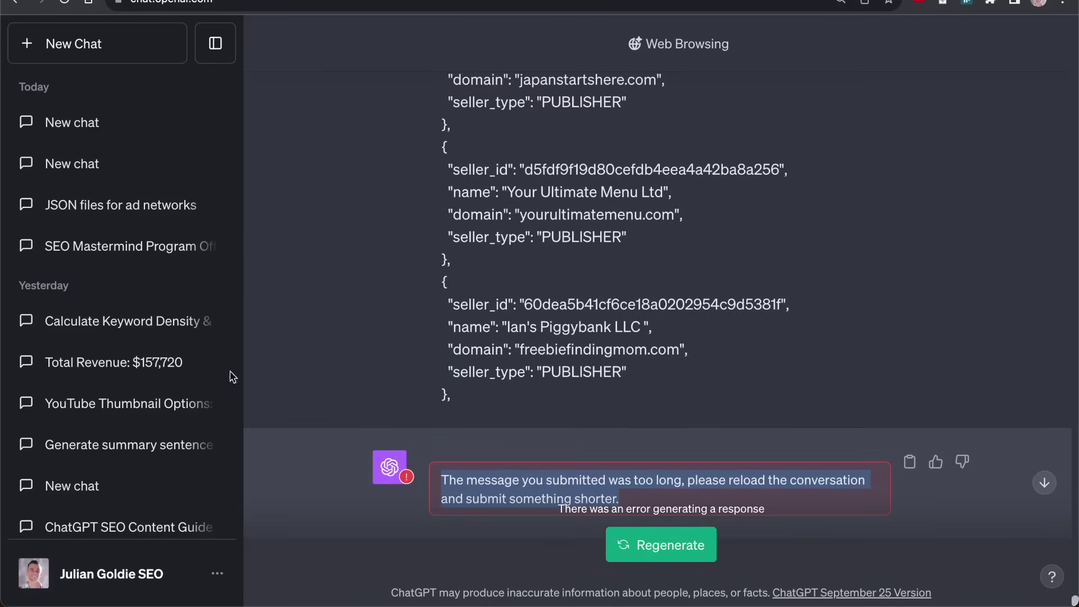
{"action": "scroll", "coordinate": [653, 416], "scroll_direction": "down", "scroll_amount": 2}
{"action": "left_click", "coordinate": [469, 173]}
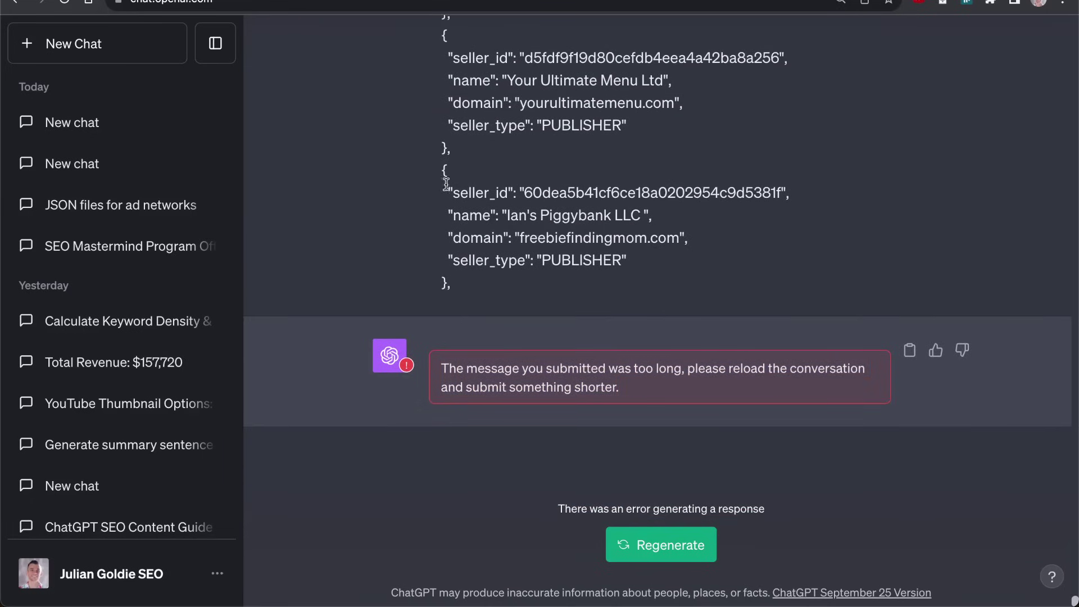
{"action": "left_click", "coordinate": [34, 38]}
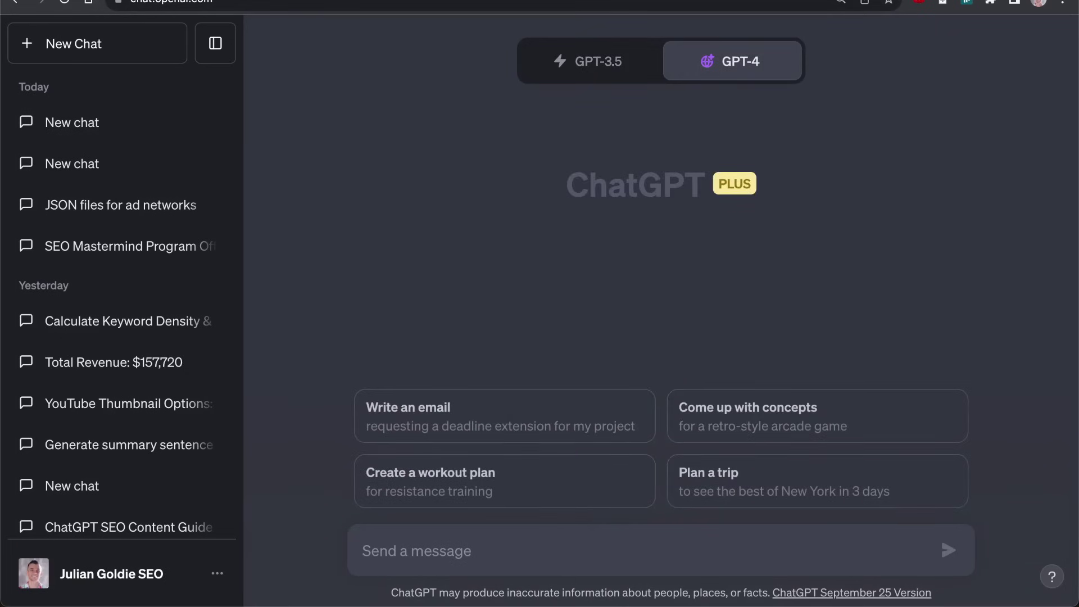
- Copy a shorter block of seller entries from the start of Mediavine's sellers.json
{"action": "left_click", "coordinate": [860, 0]}
{"action": "left_click", "coordinate": [843, 0]}
{"action": "left_click", "coordinate": [798, 0]}
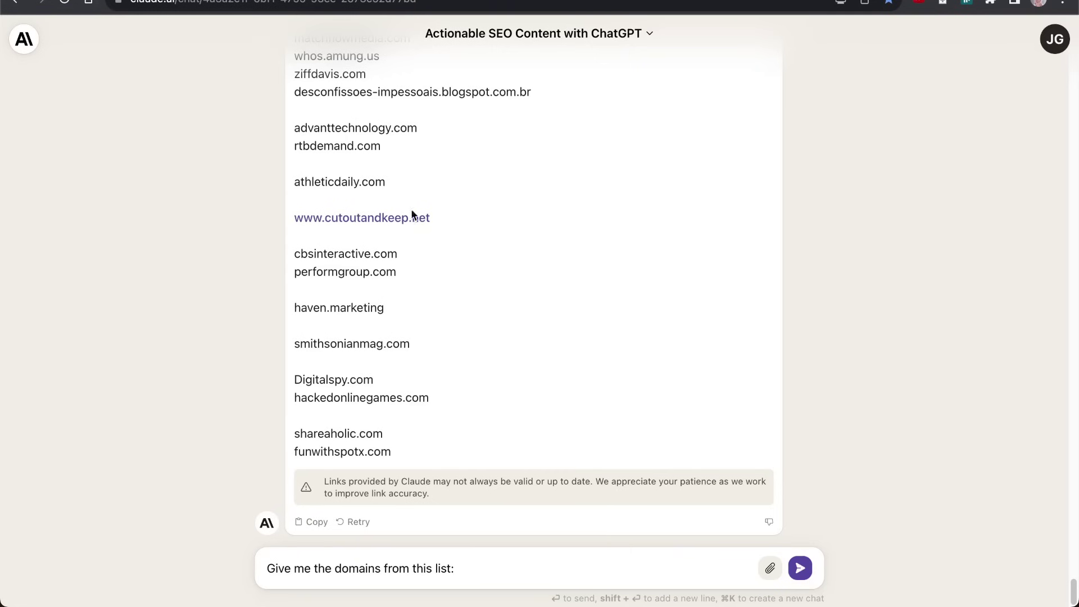
{"action": "key", "text": "ctrl+shift+Tab"}
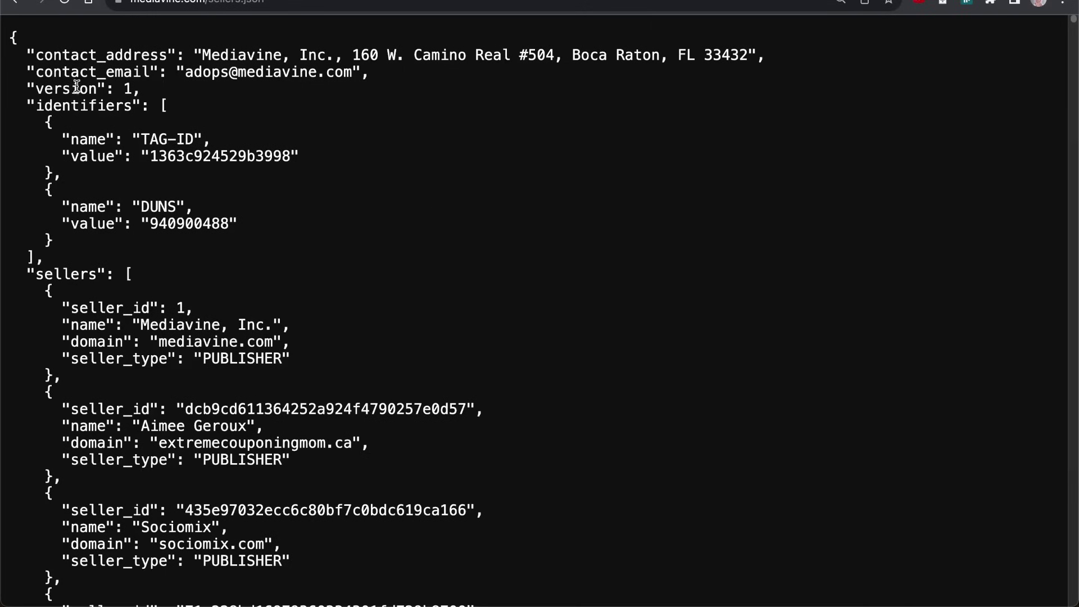
{"action": "scroll", "coordinate": [419, 442], "scroll_direction": "down", "scroll_amount": 20}
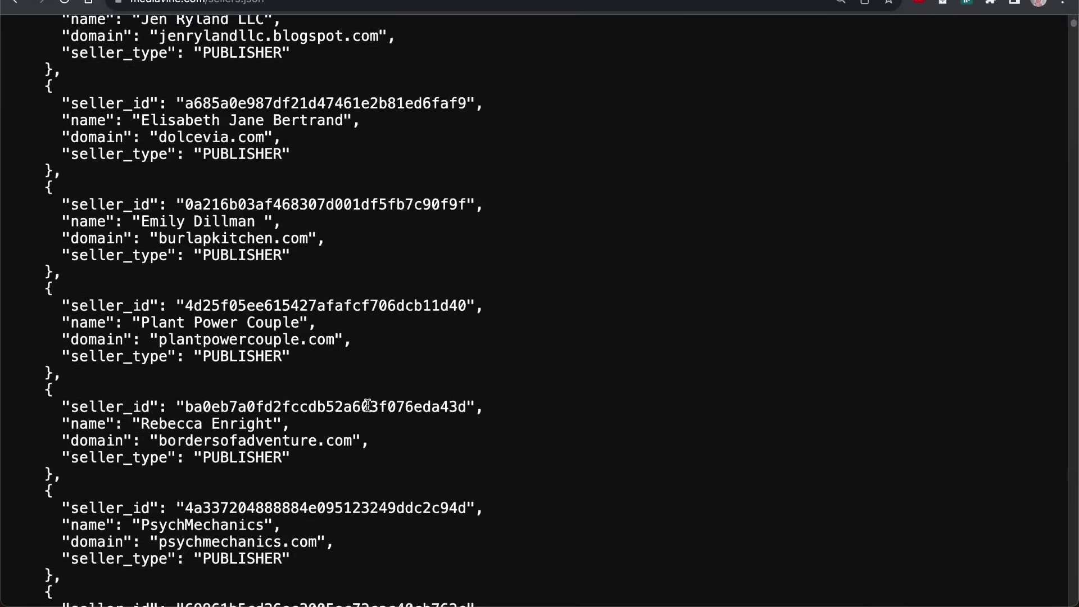
{"action": "left_click", "coordinate": [291, 436], "text": "shift"}
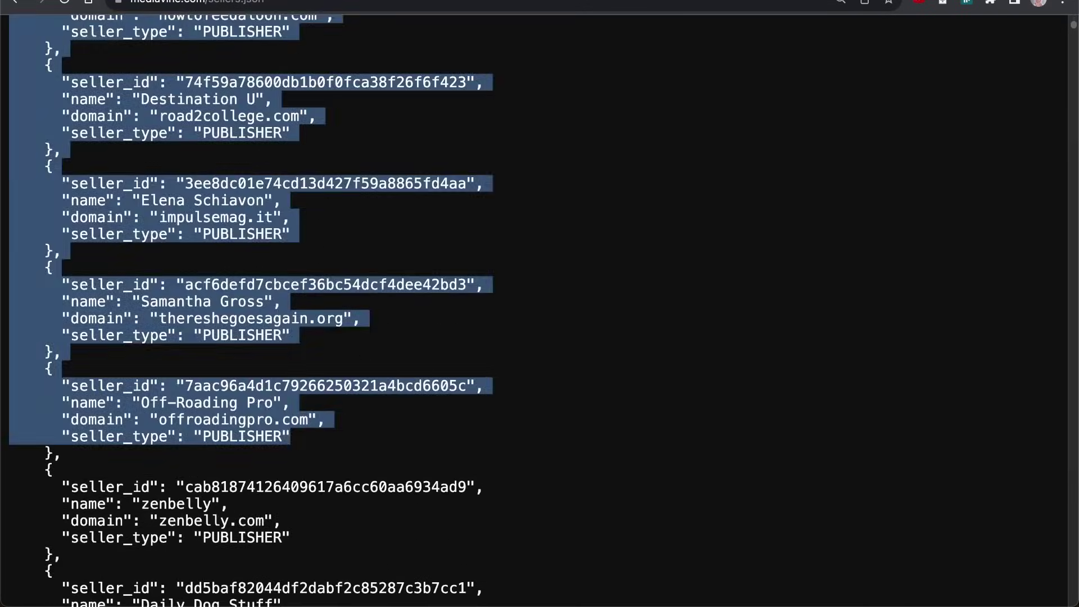
- Paste the shorter seller list into the Claude chat and send it with the prompt "Give me the domains from this list:"
{"action": "key", "text": "ctrl+Tab"}
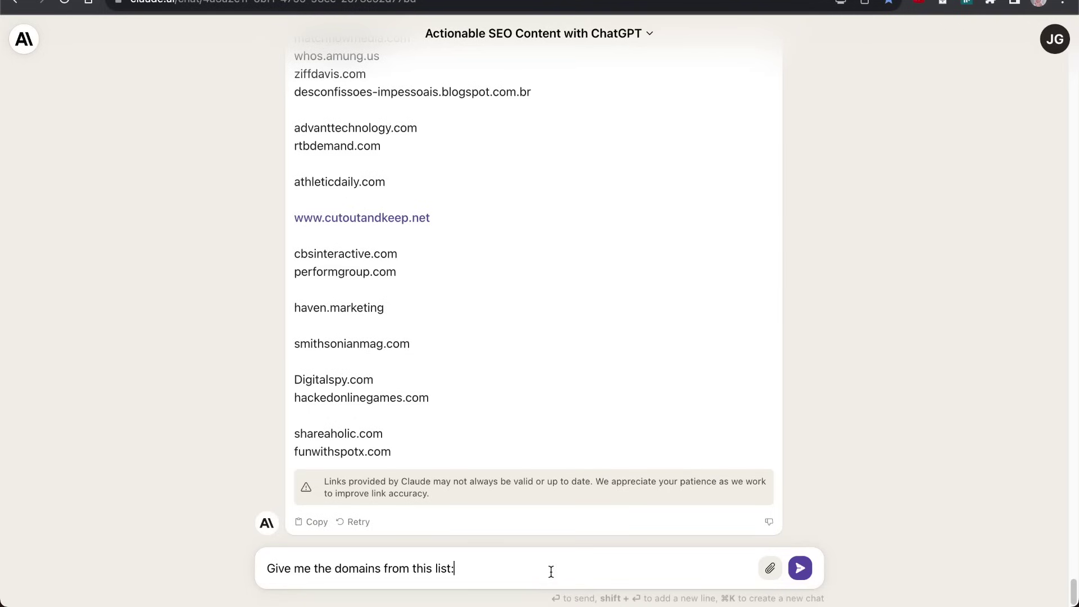
{"action": "key", "text": "super+v"}
{"action": "key", "text": "Return"}
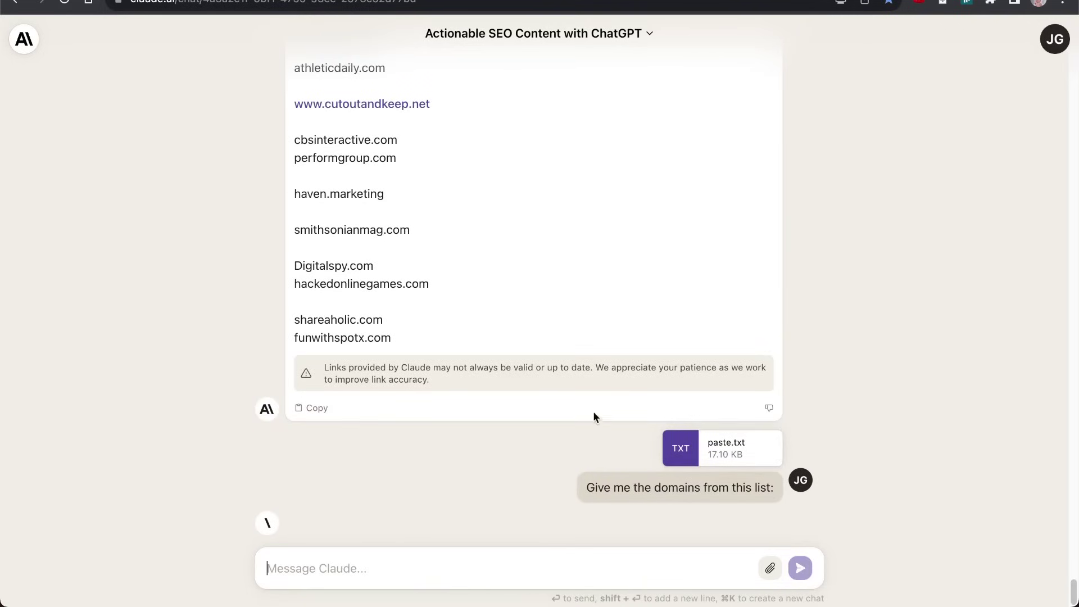
- Review the list of domains that Claude extracts from the pasted seller entries
{"action": "key", "text": "ctrl+Tab"}
{"action": "key", "text": "ctrl+Tab"}
{"action": "key", "text": "ctrl+Tab"}
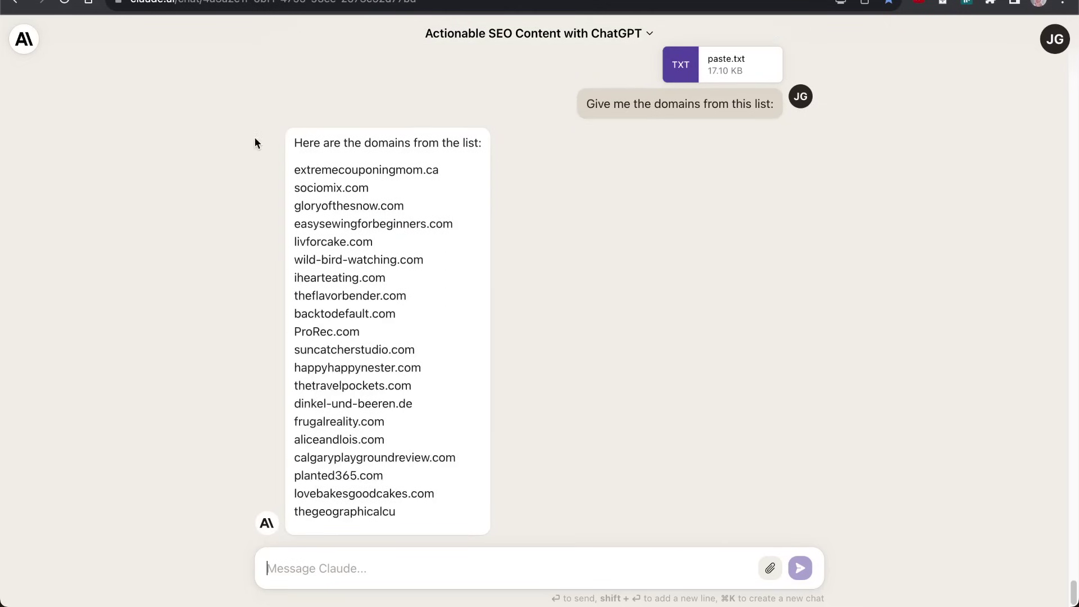
{"action": "left_click_drag", "start_coordinate": [255, 137], "coordinate": [484, 459]}
{"action": "scroll", "coordinate": [446, 434], "scroll_direction": "up", "scroll_amount": 2}
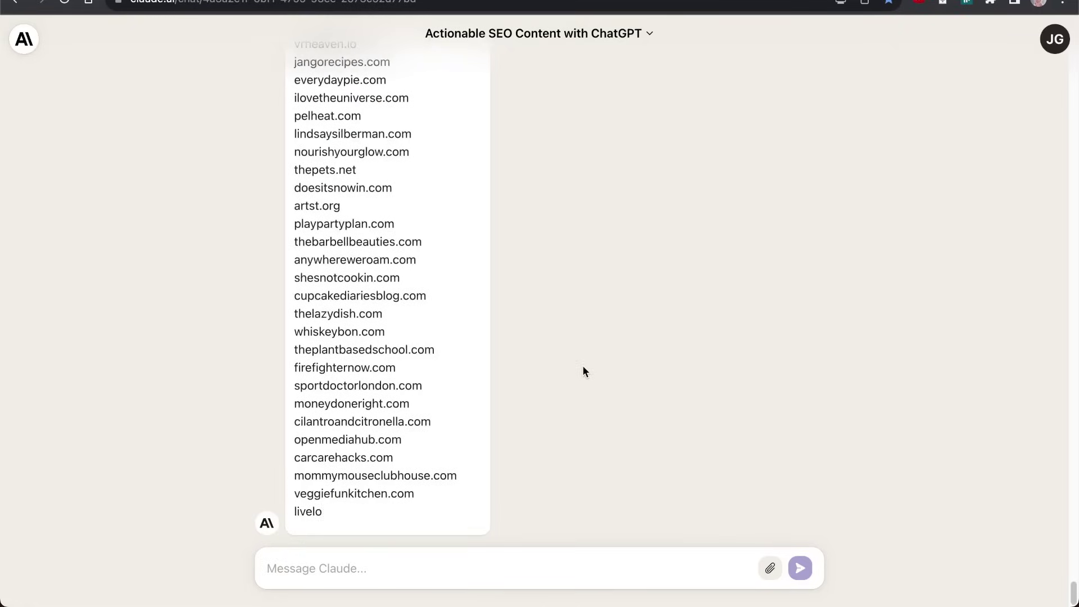
{"action": "scroll", "coordinate": [582, 371], "scroll_direction": "up", "scroll_amount": 15}
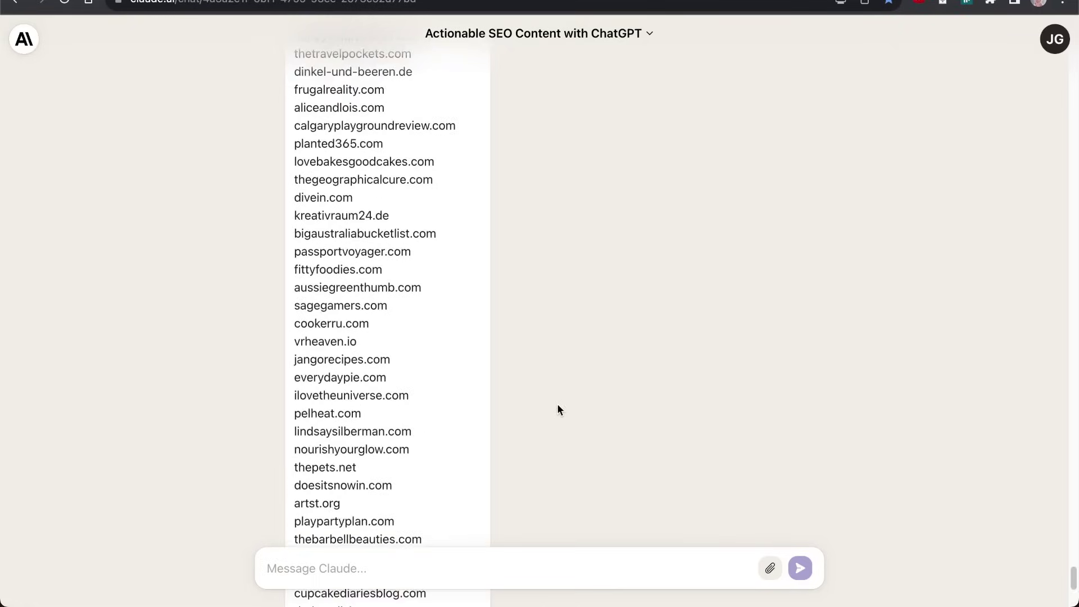
- Read through the rest of Claude's extracted domains down to the final entry
{"action": "scroll", "coordinate": [626, 278], "scroll_direction": "down", "scroll_amount": 10}
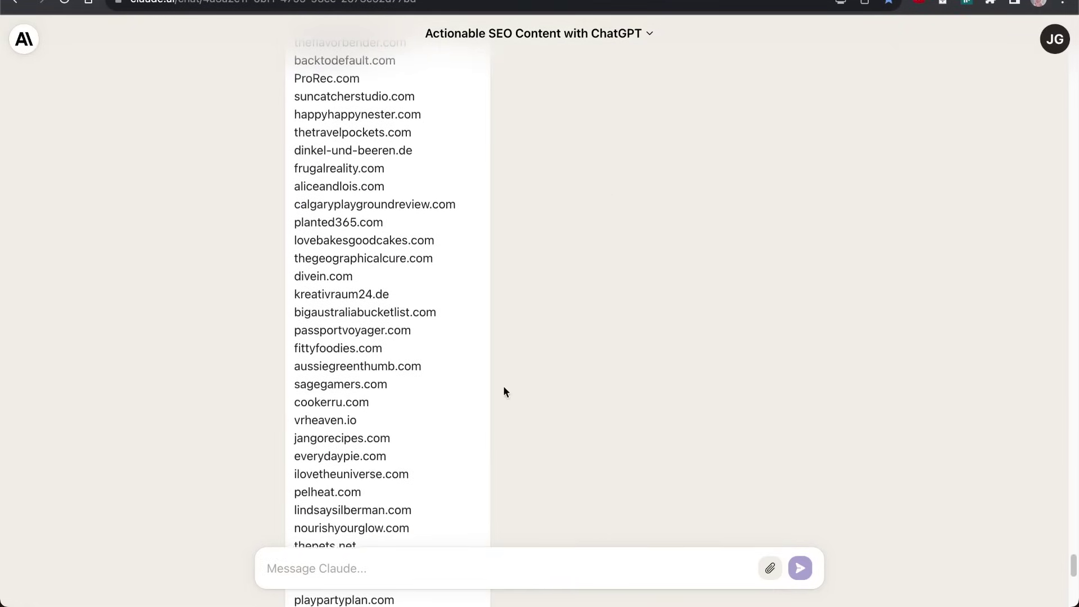
{"action": "scroll", "coordinate": [518, 174], "scroll_direction": "up", "scroll_amount": 9}
{"action": "scroll", "coordinate": [628, 461], "scroll_direction": "down", "scroll_amount": 16}
{"action": "scroll", "coordinate": [630, 462], "scroll_direction": "down", "scroll_amount": 5}
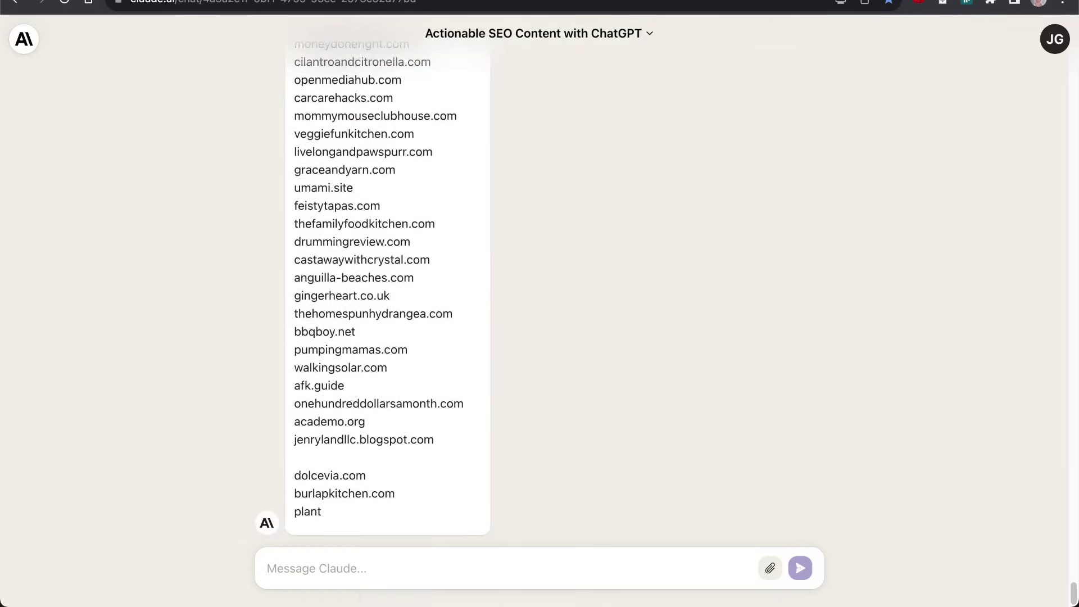
- Switch to ChatGPT and put the seller list into a new GPT-4 chat under the prompt "Give me the domains from this list:"
{"action": "key", "text": "ctrl+Tab"}
{"action": "left_click", "coordinate": [602, 61]}
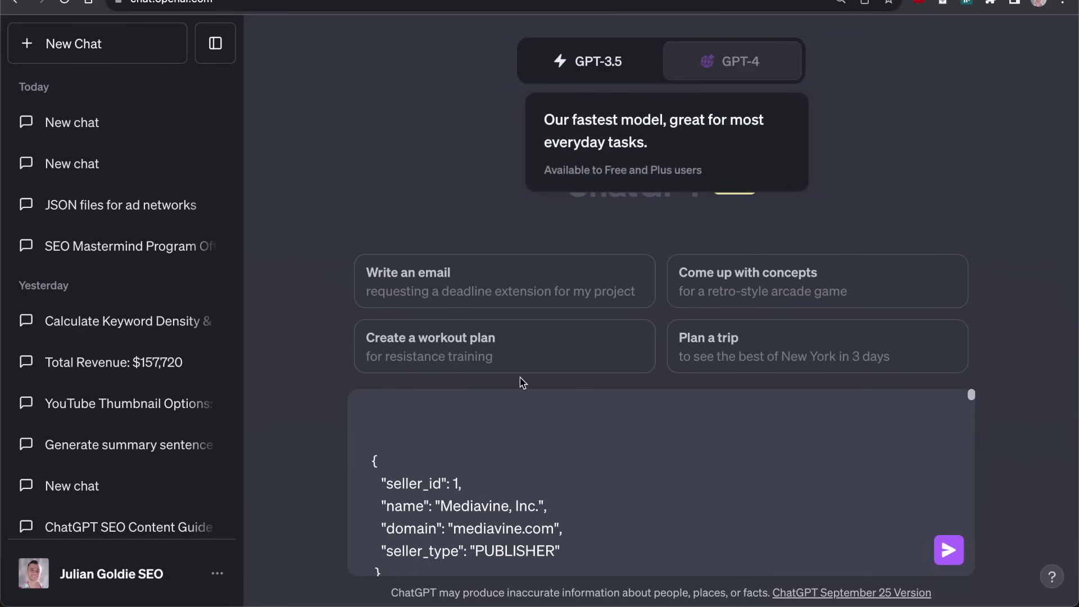
{"action": "type", "text": "Give me the domains from this list:"}
{"action": "key", "text": "BackSpace"}
{"action": "key", "text": "BackSpace"}
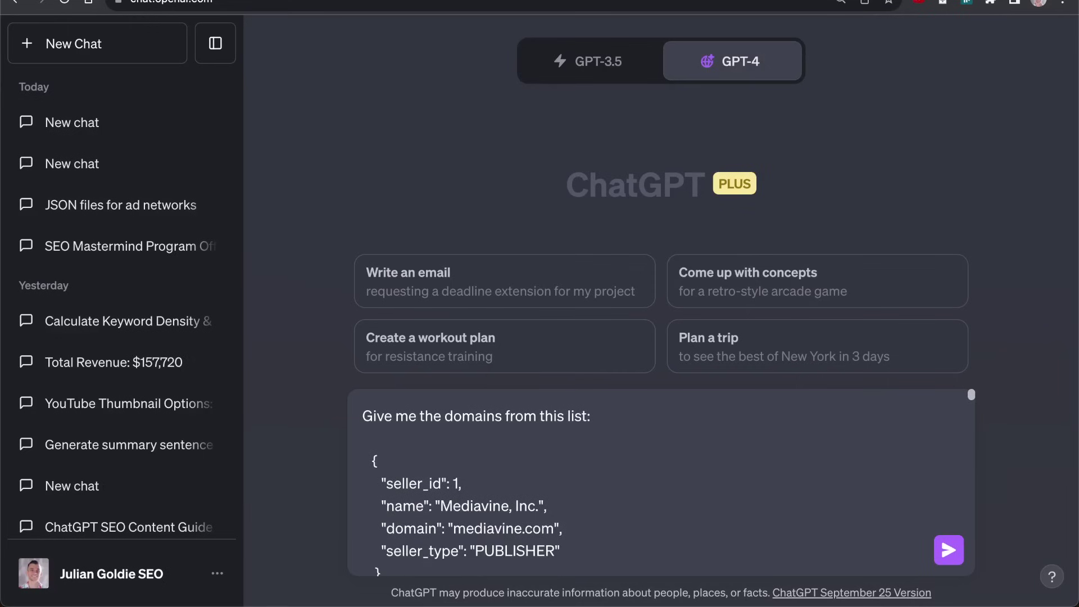
{"action": "mouse_move", "coordinate": [741, 73]}
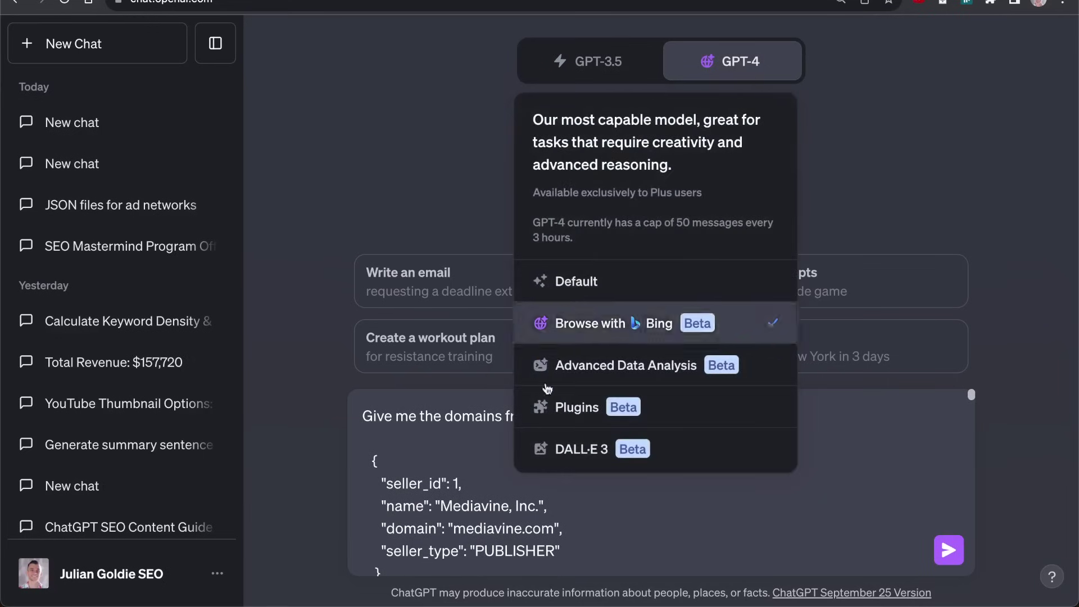
{"action": "left_click", "coordinate": [431, 430]}
- Look over Claude's domain replies once more and return to ChatGPT
{"action": "key", "text": "ctrl+shift+Tab"}
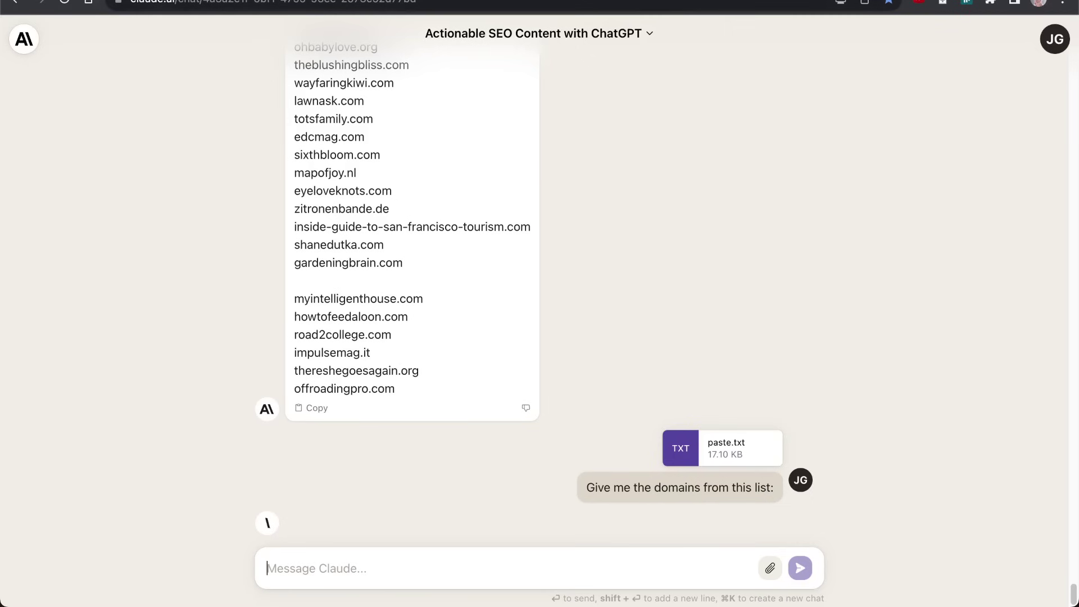
{"action": "scroll", "coordinate": [689, 363], "scroll_direction": "up", "scroll_amount": 20}
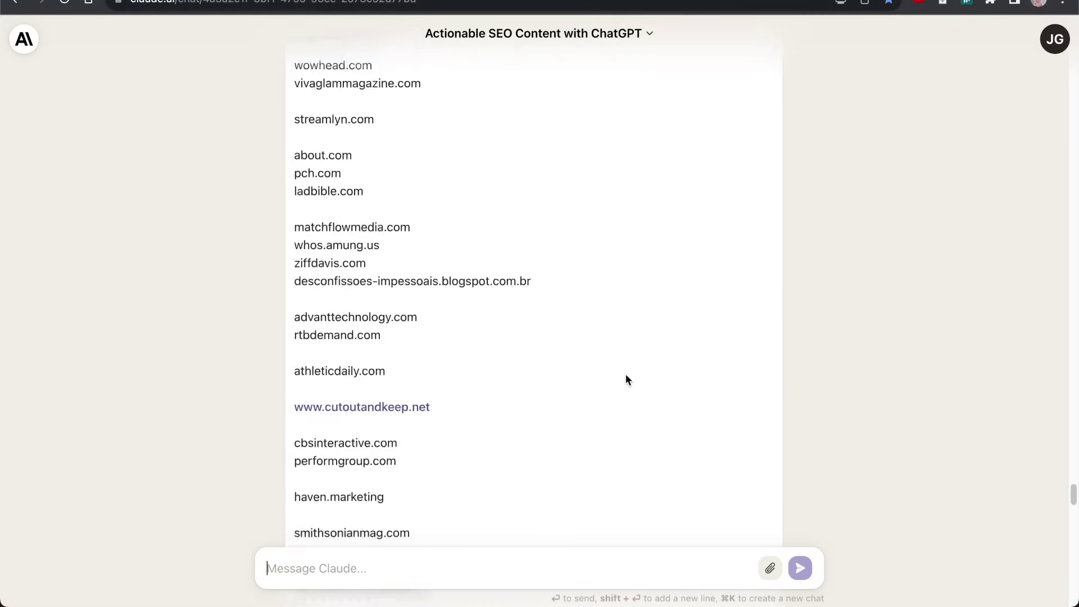
{"action": "scroll", "coordinate": [636, 395], "scroll_direction": "down", "scroll_amount": 10}
{"action": "key", "text": "ctrl+Tab"}
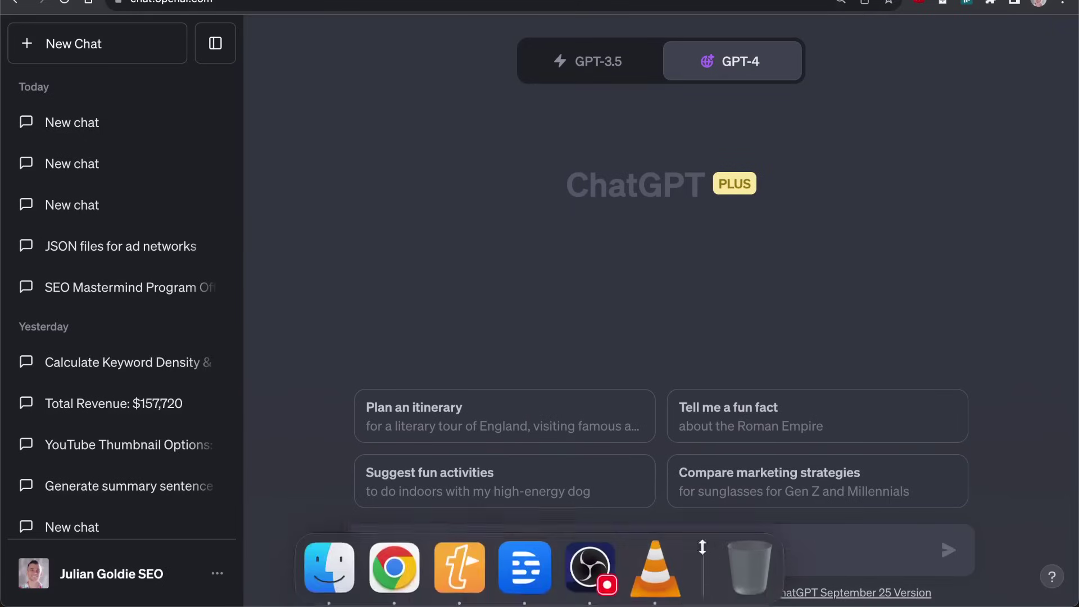
- Switch to Descript and select the entire interview transcript for copying
{"action": "left_click", "coordinate": [525, 568]}
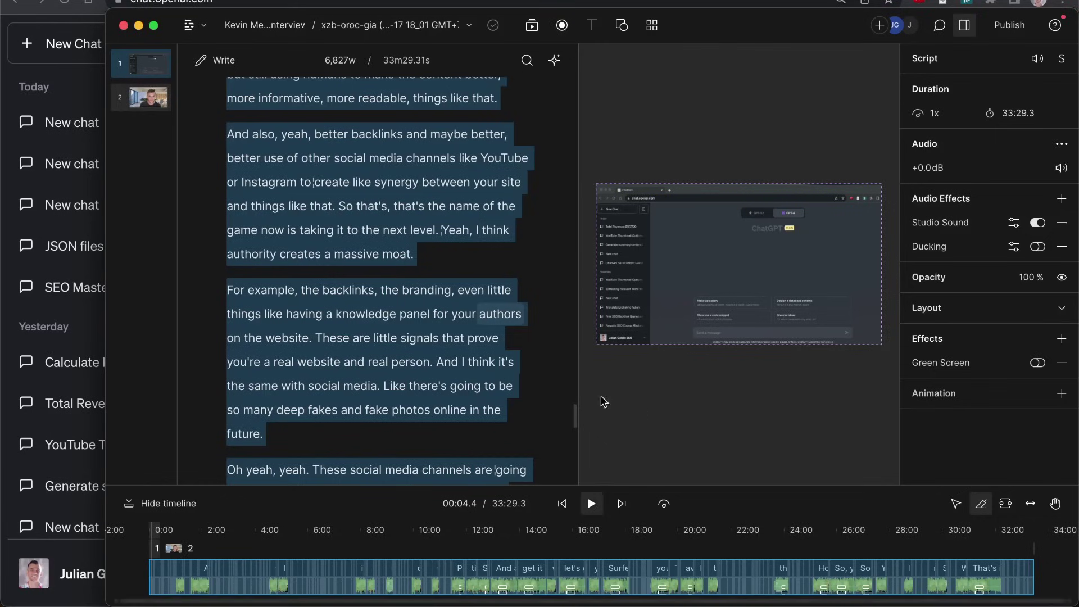
{"action": "left_click_drag", "start_coordinate": [574, 425], "coordinate": [453, 107]}
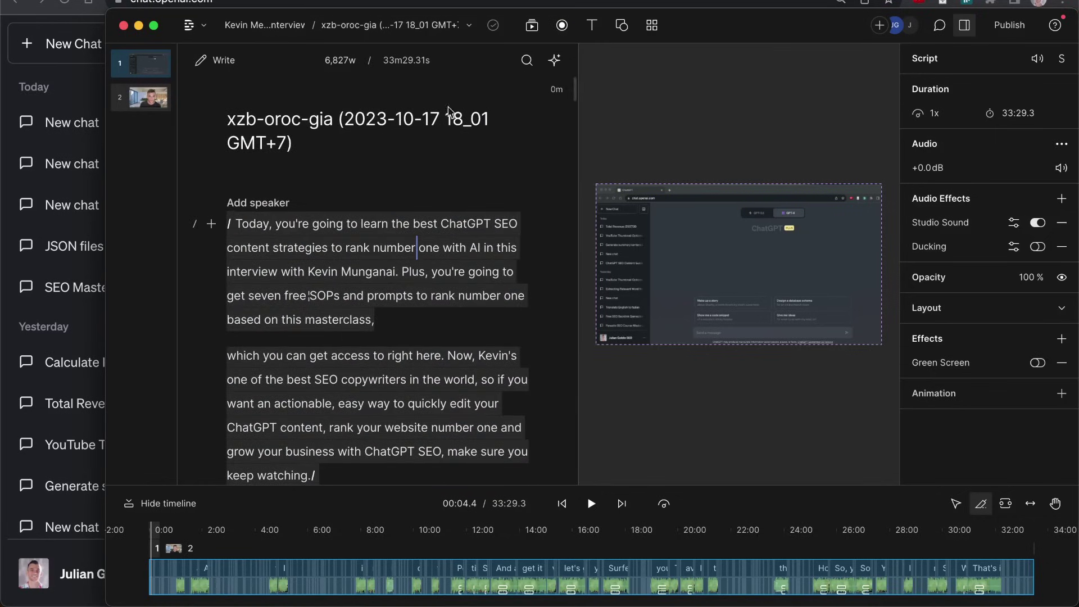
{"action": "left_click", "coordinate": [352, 267]}
{"action": "key", "text": "super+a"}
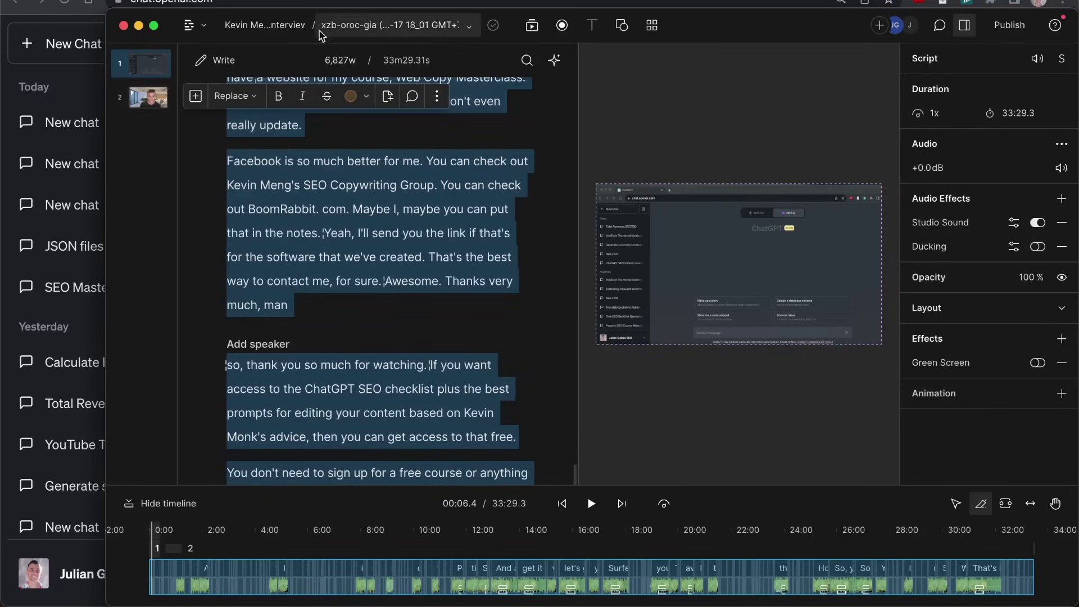
{"action": "key", "text": "super+Tab"}
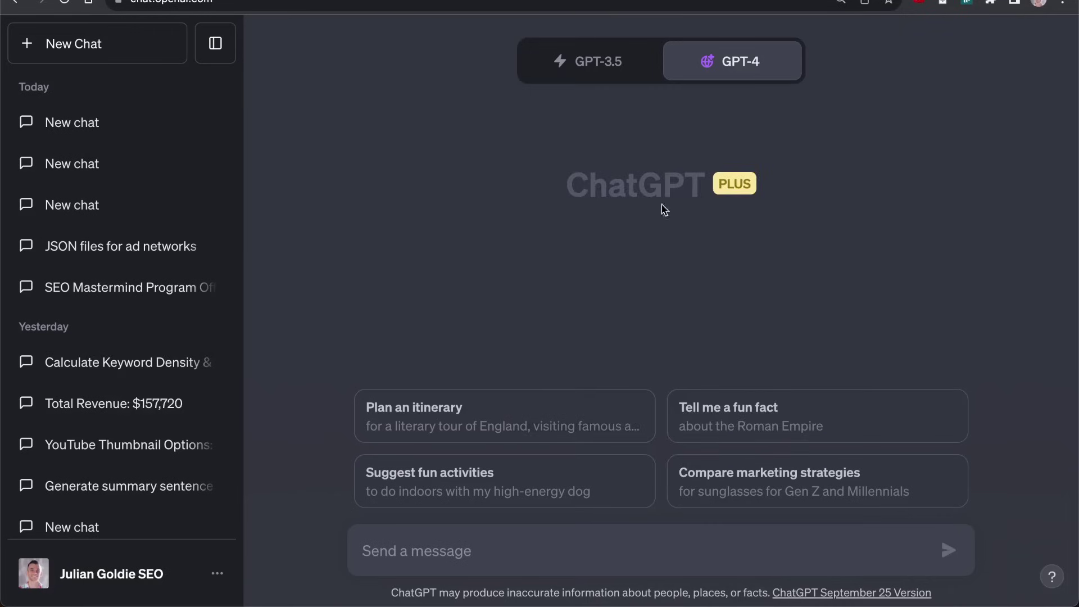
{"action": "left_click", "coordinate": [598, 536]}
{"action": "type", "text": "@yt"}
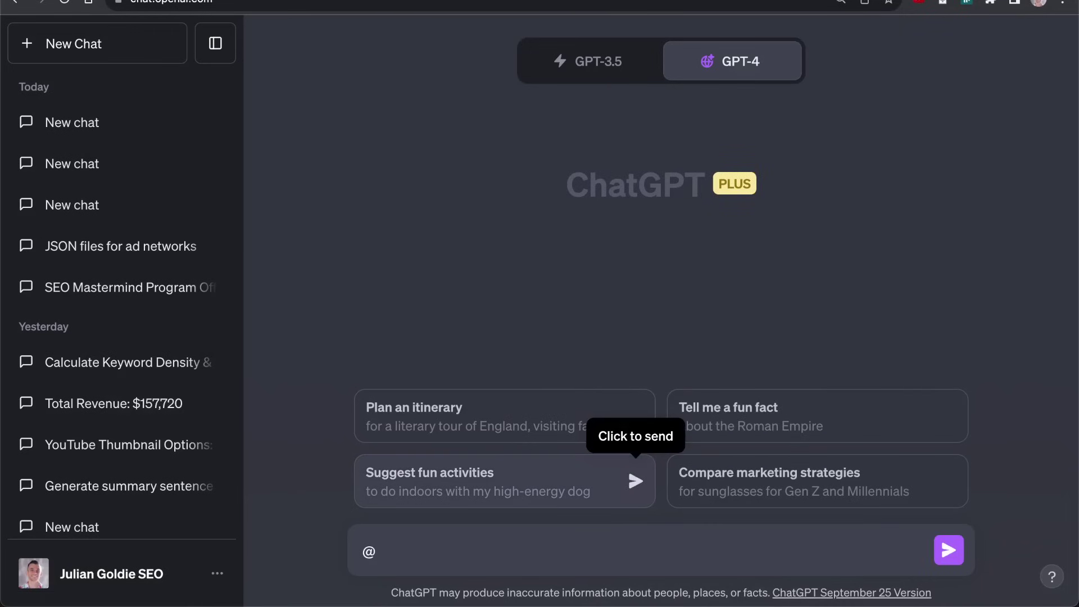
- Select the message text from the title instructions through the transcript's end and send the message to GPT-4
{"action": "key", "text": "shift+Down"}
{"action": "key", "text": "shift+Down"}
{"action": "key", "text": "shift+Down"}
{"action": "key", "text": "shift+Down"}
{"action": "key", "text": "shift+Down"}
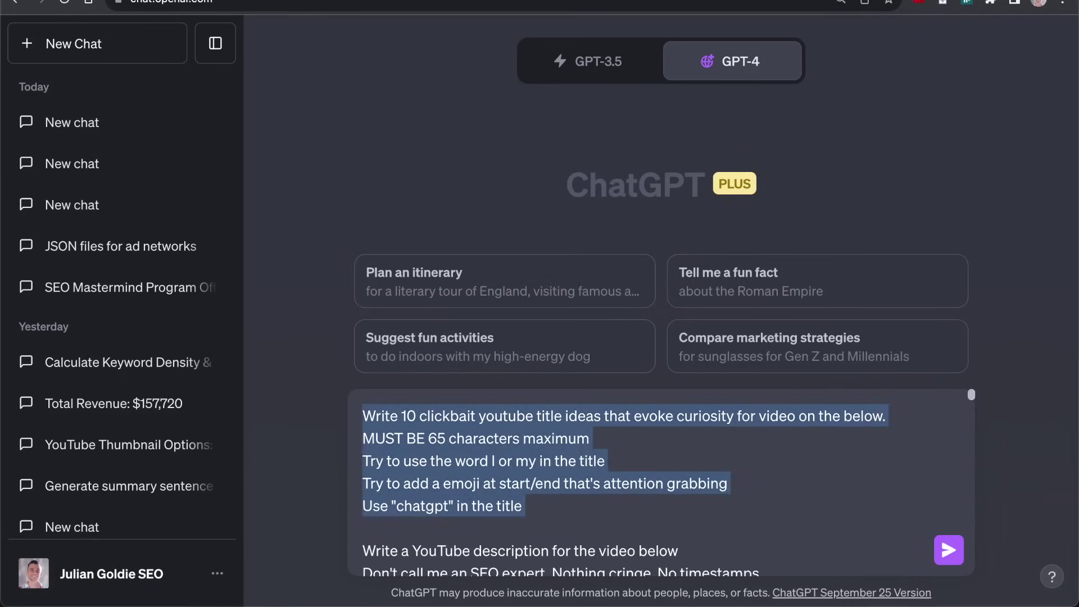
{"action": "key", "text": "shift+Down"}
{"action": "key", "text": "shift+Down"}
{"action": "key", "text": "shift+Down"}
{"action": "key", "text": "super+c"}
{"action": "key", "text": "shift+Down"}
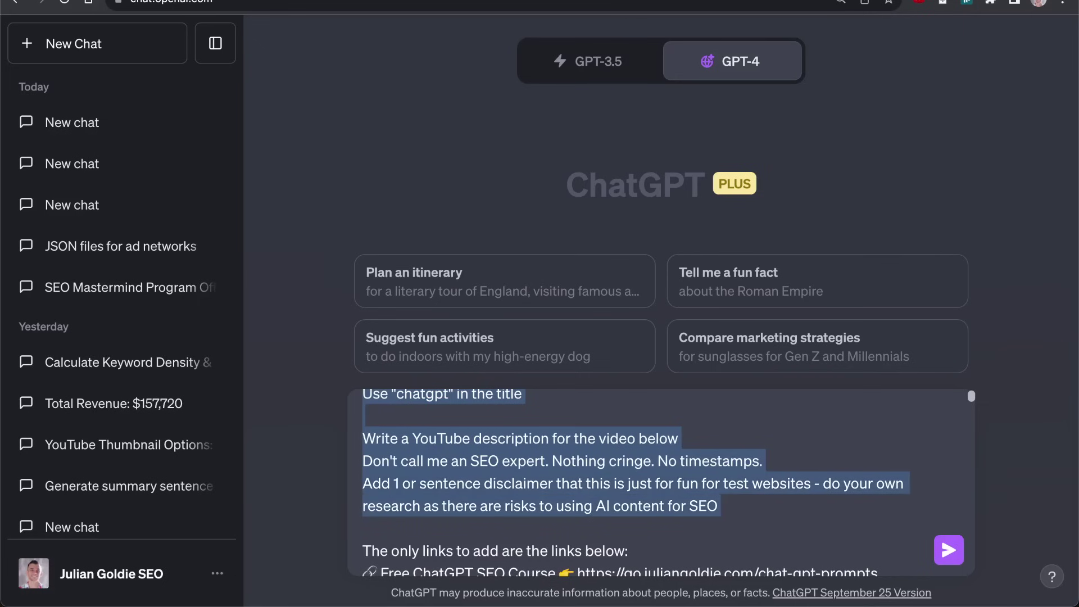
{"action": "key", "text": "shift+Up"}
{"action": "key", "text": "shift+Up"}
{"action": "key", "text": "super+shift+Down"}
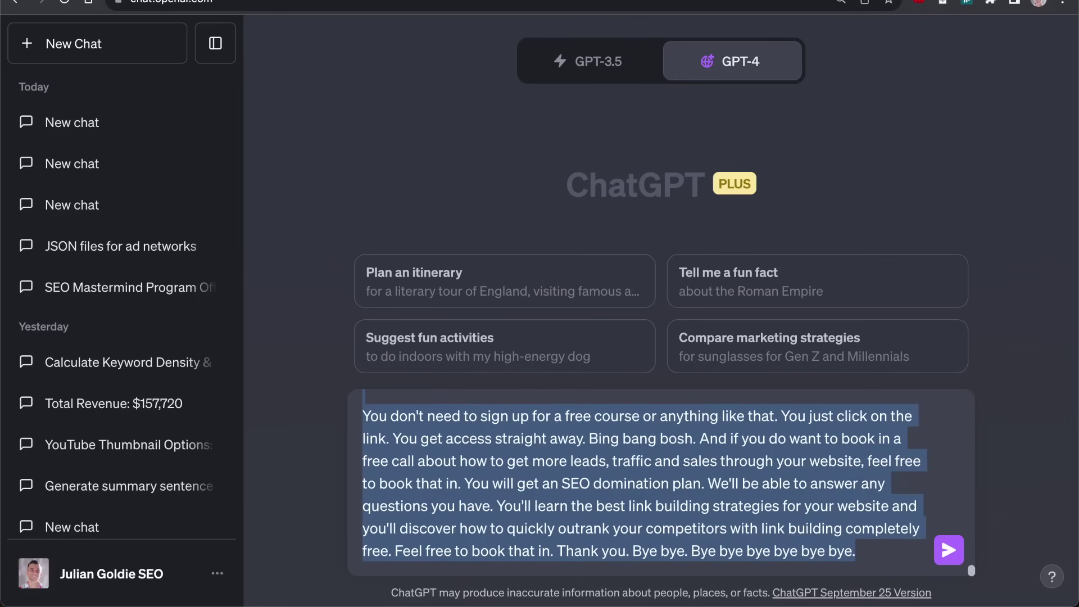
{"action": "key", "text": "Return"}
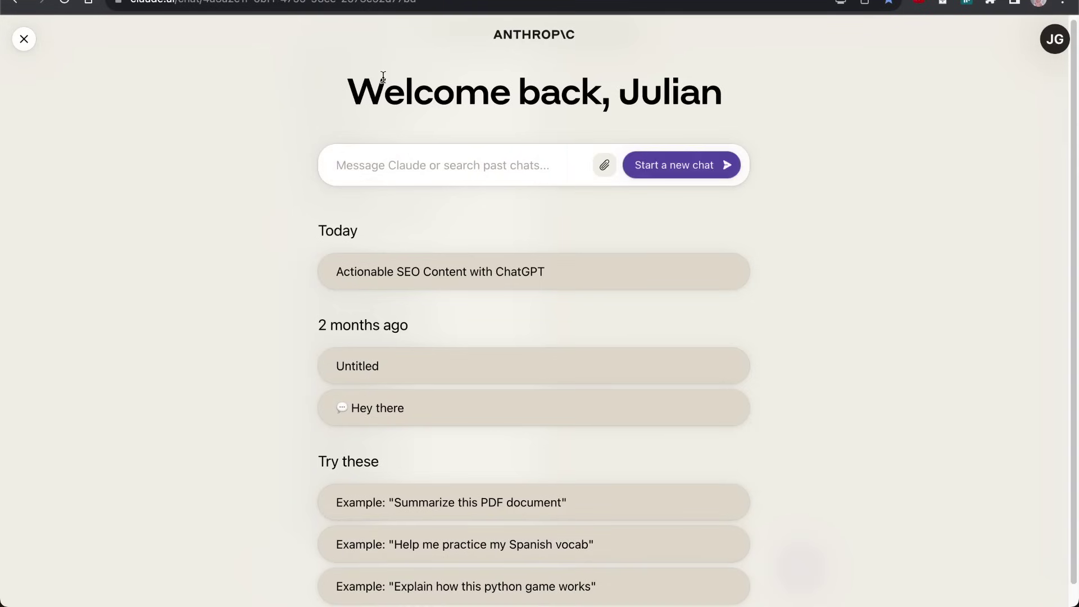
- Attach the pasted transcript to a new Claude chat, add the YouTube title and description instructions, and send it
{"action": "key", "text": "super+v"}
{"action": "left_click", "coordinate": [496, 168]}
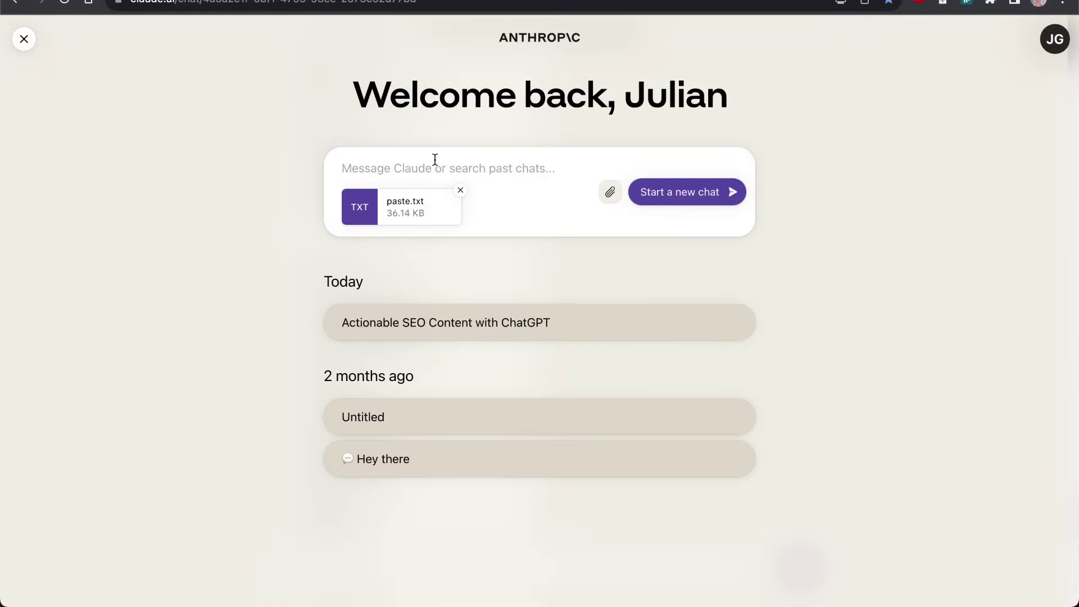
{"action": "key", "text": "super+v"}
{"action": "key", "text": "Return"}
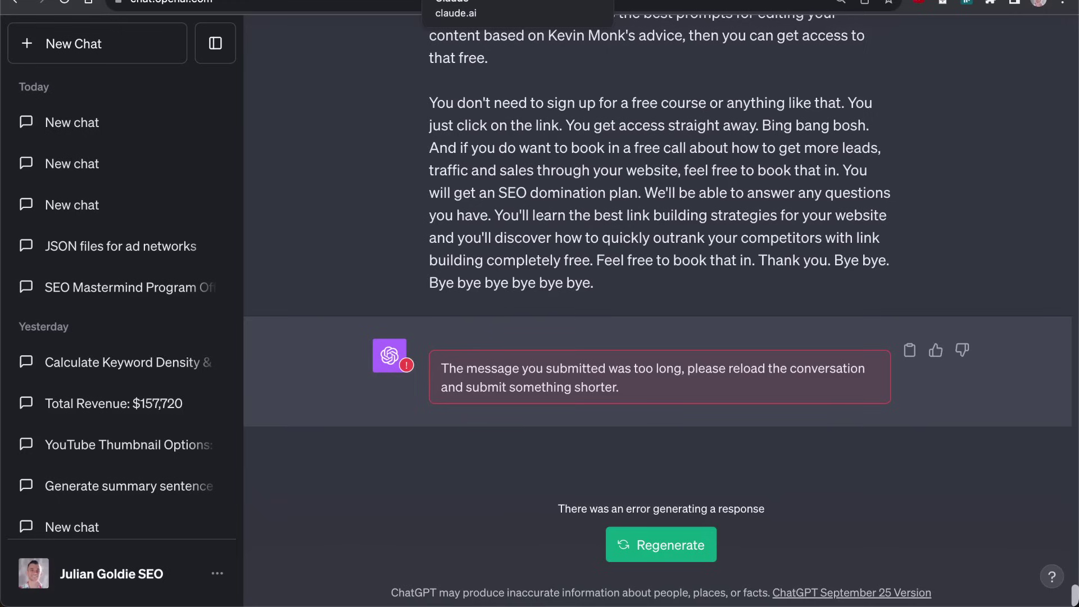
- Highlight ChatGPT's reply to the long transcript message and bring up Descript
{"action": "left_click", "coordinate": [469, 0]}
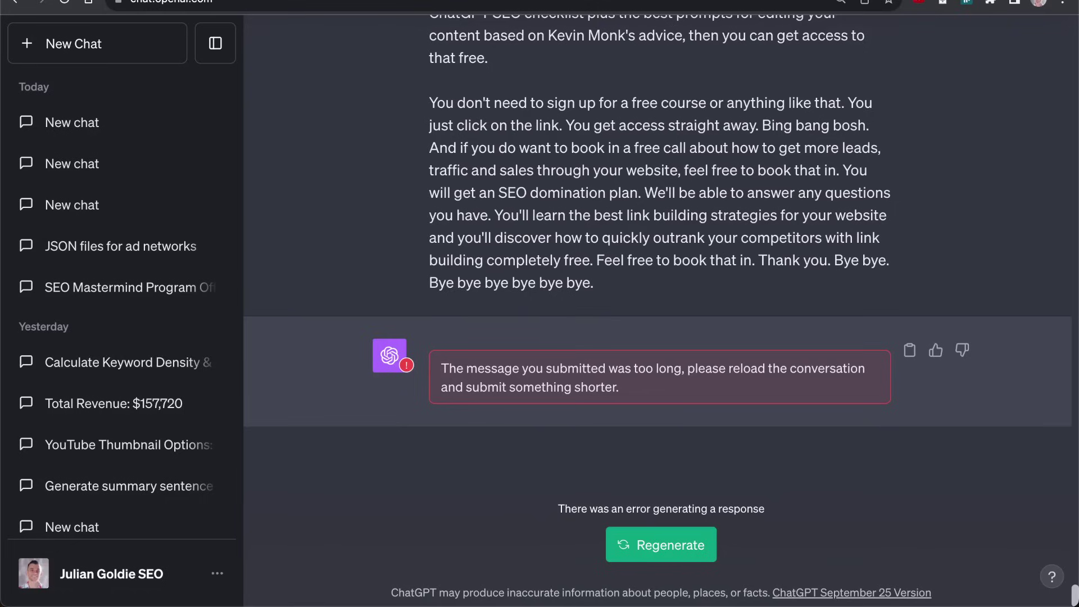
{"action": "left_click_drag", "start_coordinate": [441, 360], "coordinate": [676, 409]}
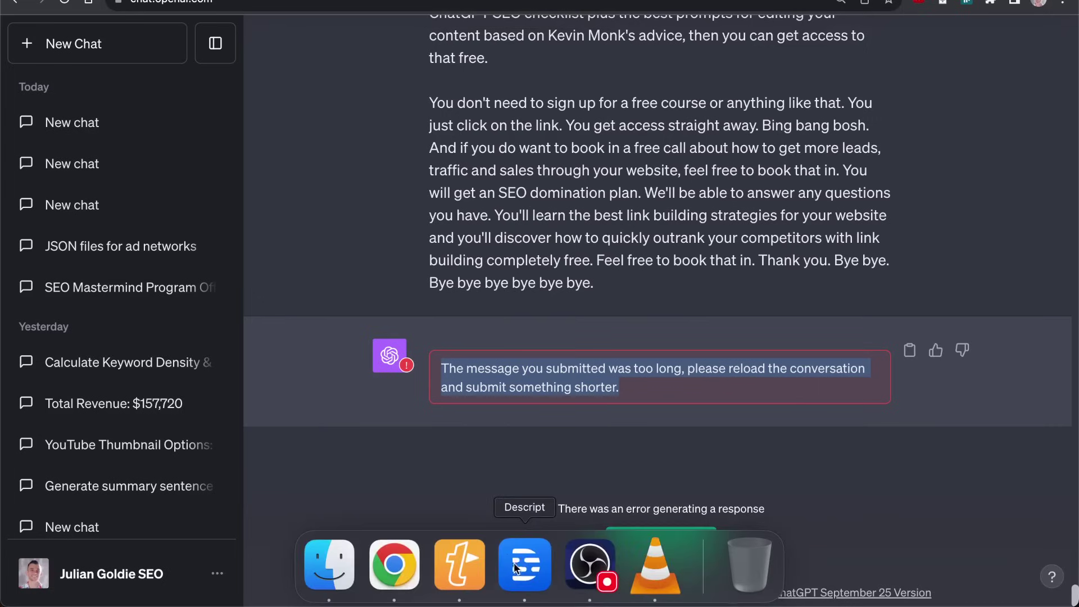
{"action": "left_click", "coordinate": [525, 565]}
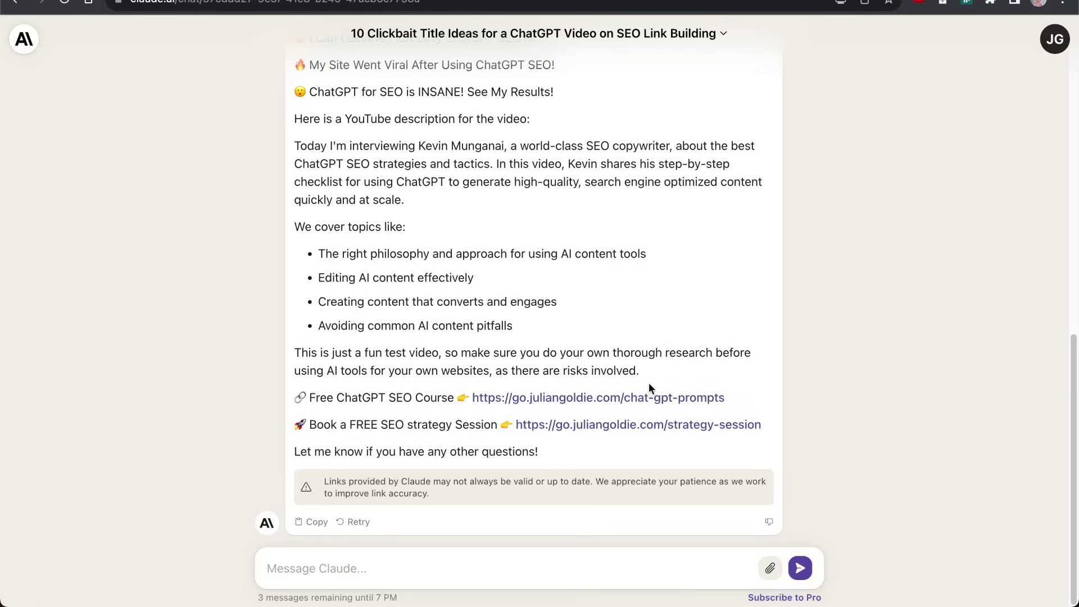
- Review Claude's title ideas and YouTube description against the instructions in the submitted prompt
{"action": "scroll", "coordinate": [633, 387], "scroll_direction": "up", "scroll_amount": 12}
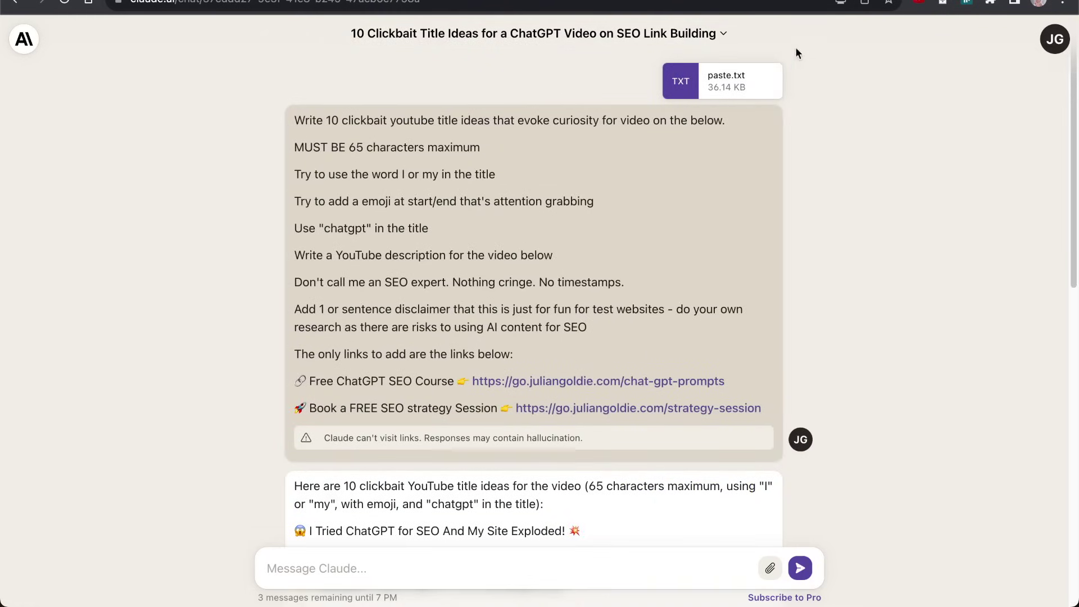
{"action": "scroll", "coordinate": [590, 237], "scroll_direction": "down", "scroll_amount": 15}
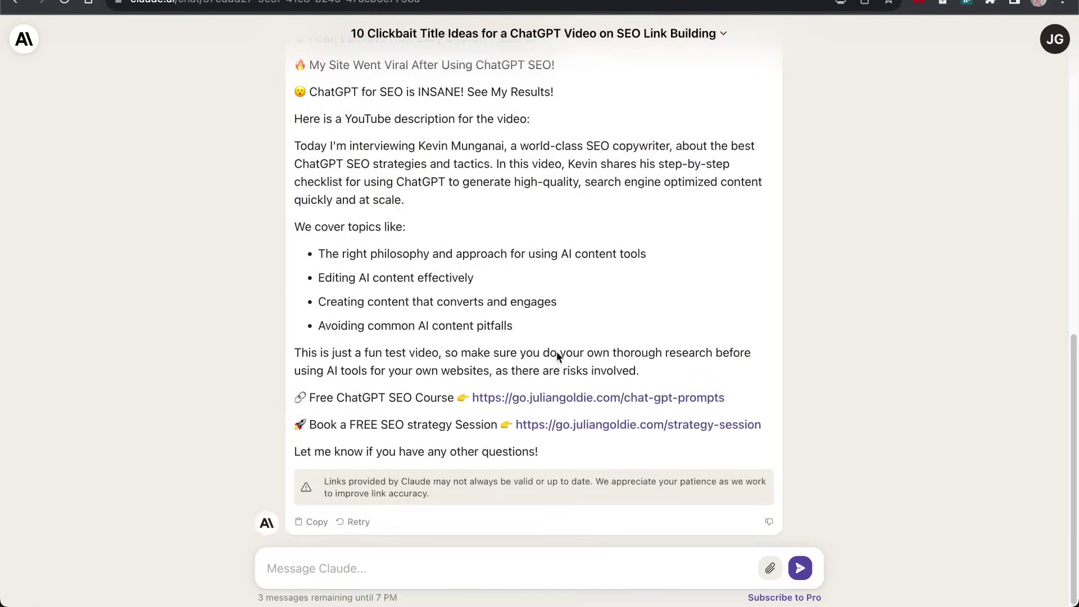
{"action": "scroll", "coordinate": [450, 270], "scroll_direction": "up", "scroll_amount": 10}
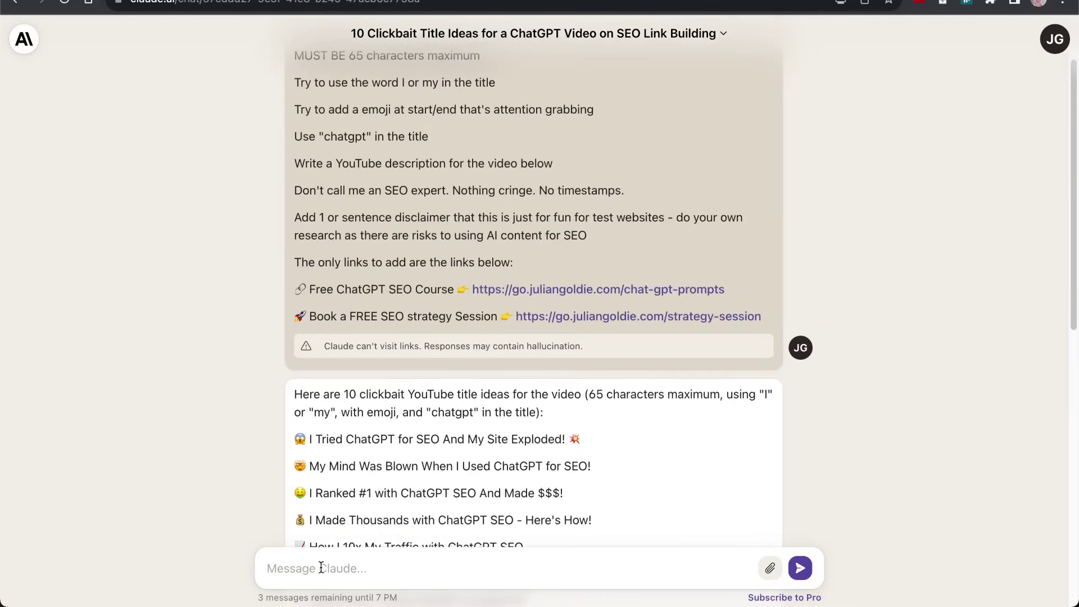
{"action": "scroll", "coordinate": [341, 491], "scroll_direction": "down", "scroll_amount": 10}
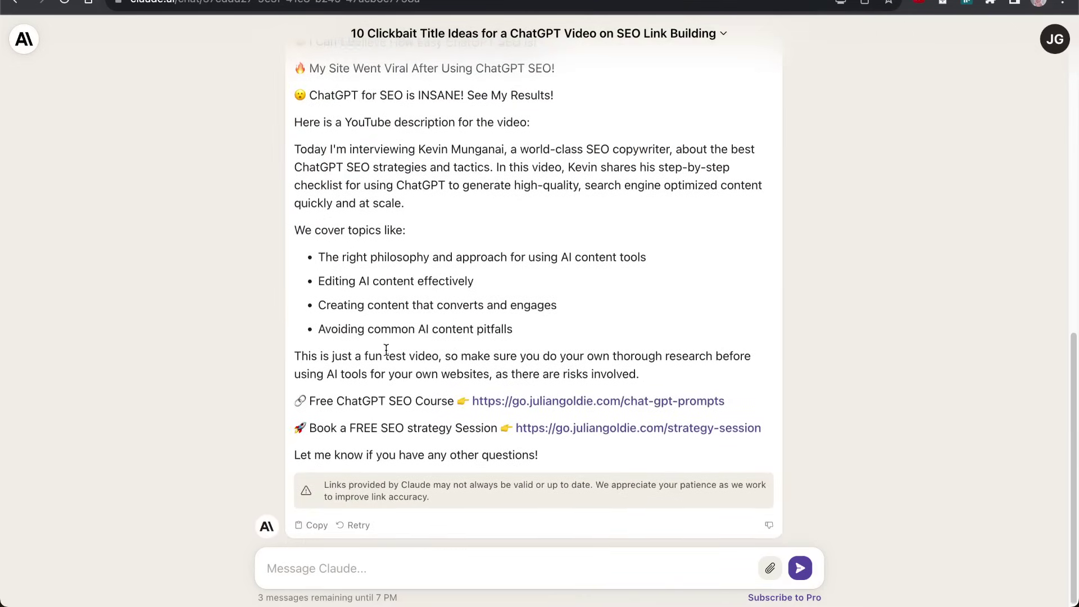
{"action": "scroll", "coordinate": [404, 417], "scroll_direction": "up", "scroll_amount": 3}
{"action": "scroll", "coordinate": [404, 417], "scroll_direction": "up", "scroll_amount": 5}
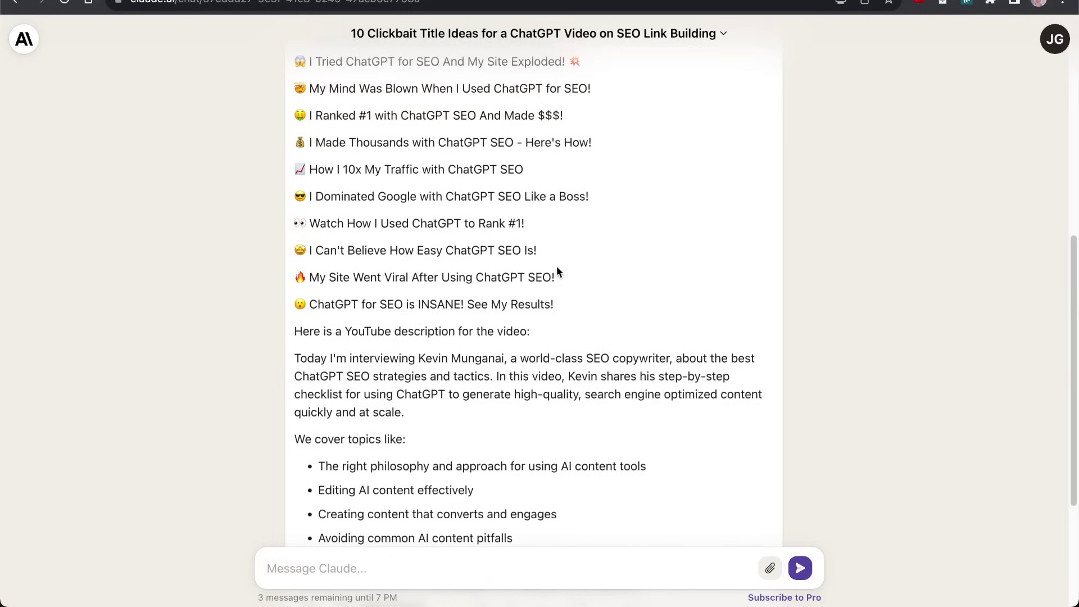
{"action": "left_click_drag", "start_coordinate": [561, 487], "coordinate": [297, 212]}
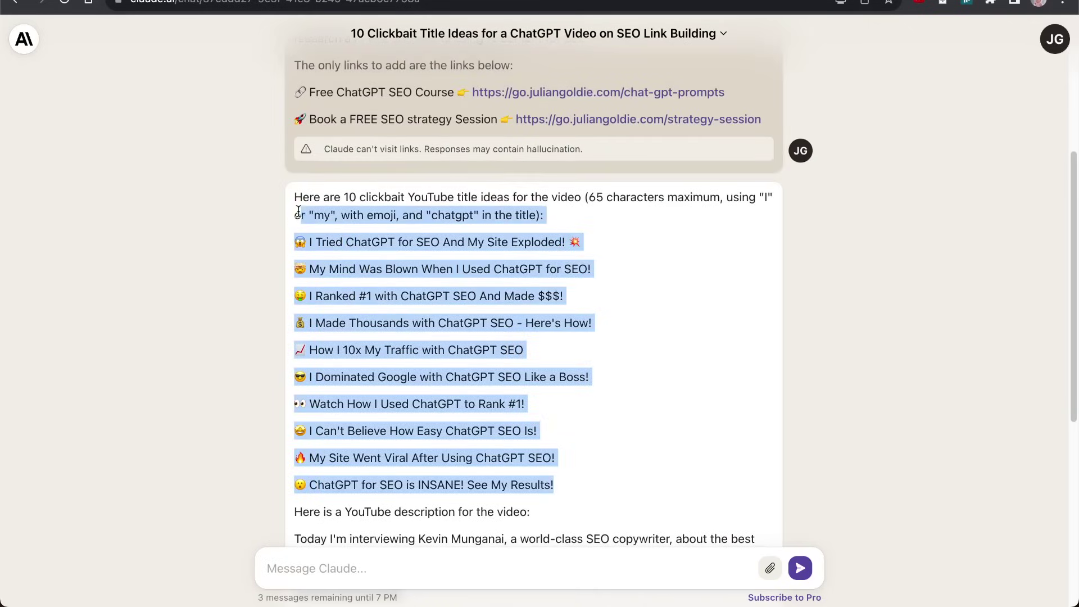
{"action": "left_click", "coordinate": [413, 320]}
{"action": "scroll", "coordinate": [413, 319], "scroll_direction": "down", "scroll_amount": 7}
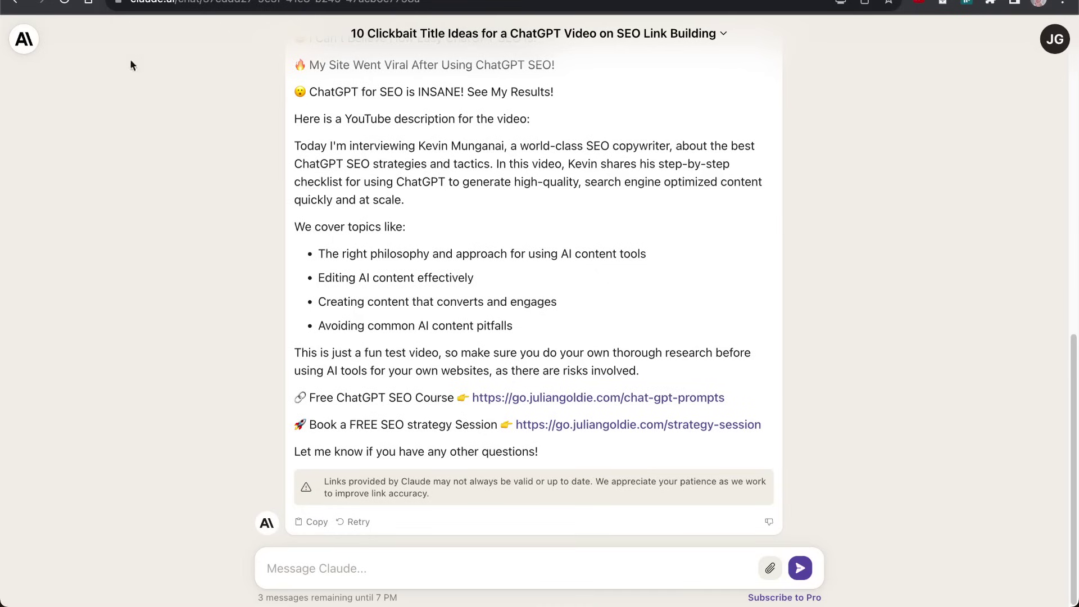
{"action": "scroll", "coordinate": [444, 371], "scroll_direction": "up", "scroll_amount": 10}
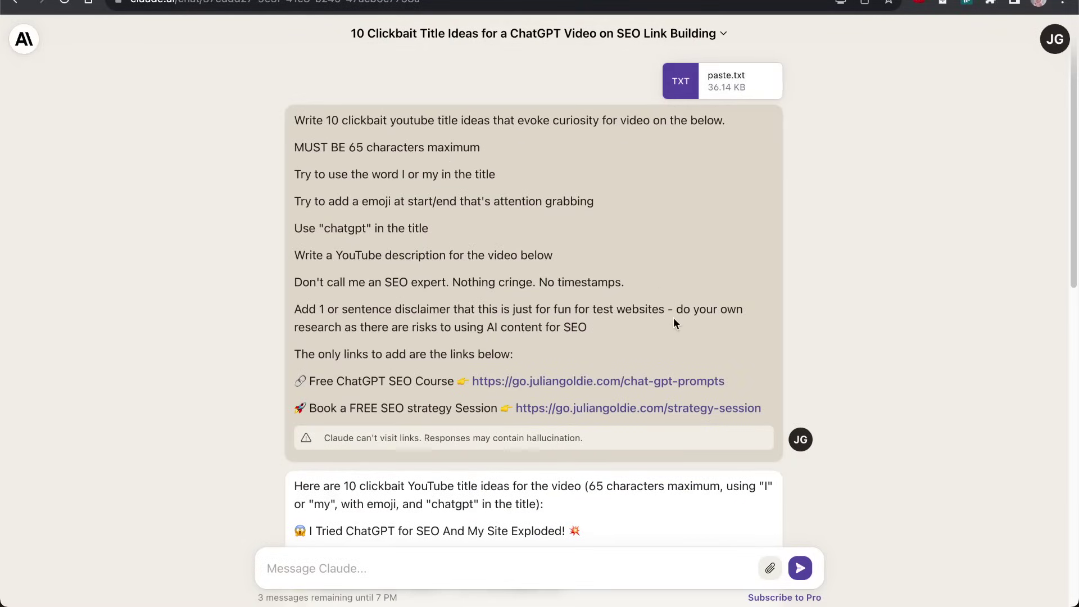
- Start a new ChatGPT chat and set GPT-4 to the Plugins mode
{"action": "left_click", "coordinate": [337, 0]}
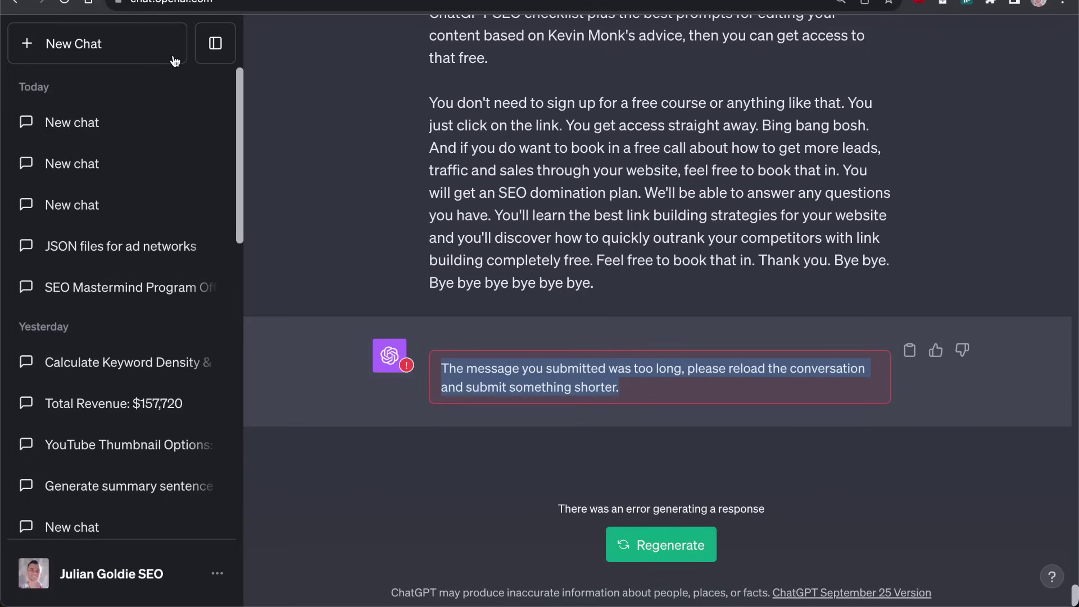
{"action": "left_click", "coordinate": [154, 38]}
{"action": "left_click", "coordinate": [551, 0]}
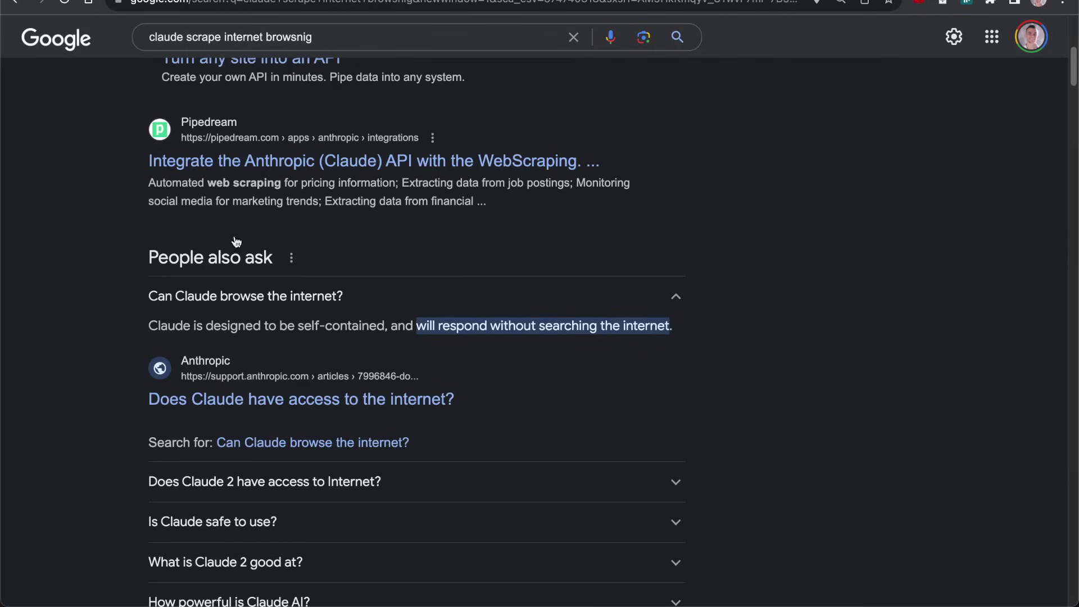
{"action": "left_click_drag", "start_coordinate": [236, 242], "coordinate": [496, 120]}
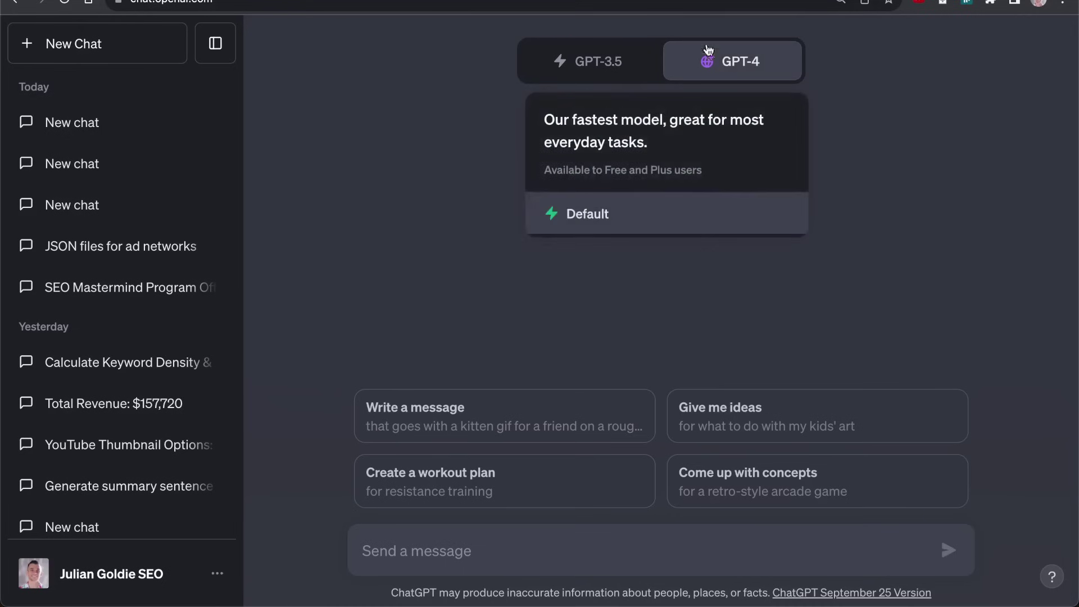
{"action": "mouse_move", "coordinate": [729, 51]}
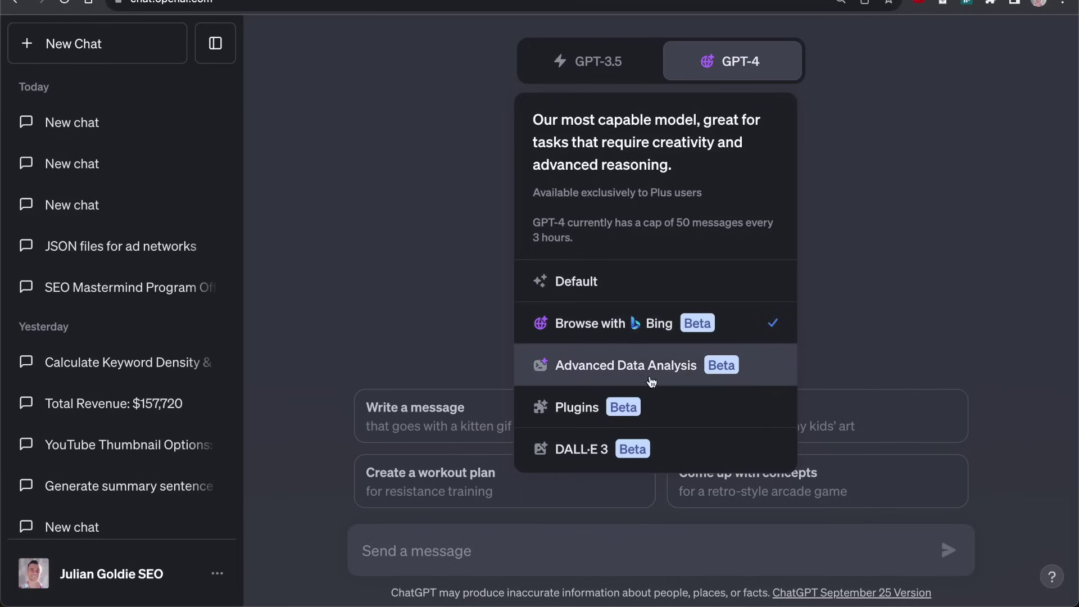
{"action": "left_click", "coordinate": [634, 408]}
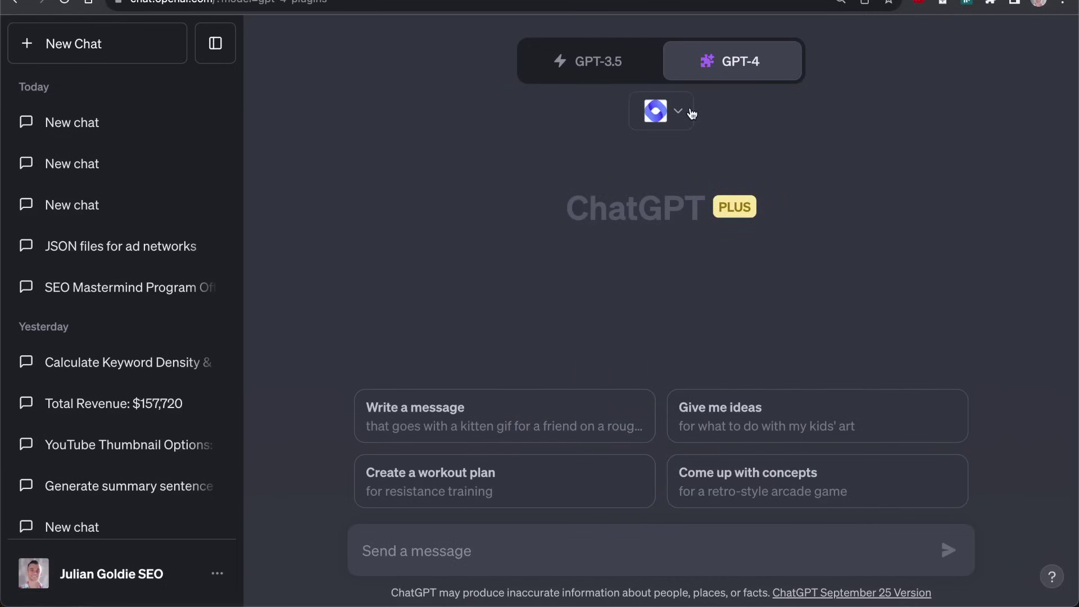
- With the WebPilot plugin enabled, send the pasted prompt requesting a 2,000-word article outline on "How to keep hawks away from chickens"
{"action": "left_click", "coordinate": [691, 114]}
{"action": "left_click", "coordinate": [894, 320]}
{"action": "left_click", "coordinate": [545, 540]}
{"action": "key", "text": "ctrl+v"}
{"action": "key", "text": "Return"}
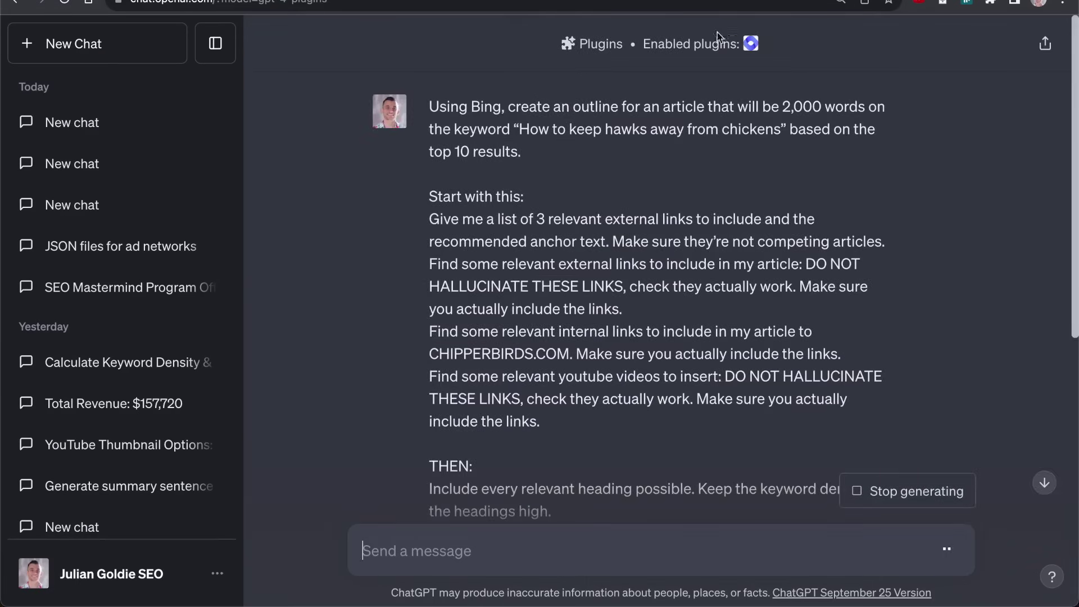
{"action": "scroll", "coordinate": [547, 304], "scroll_direction": "down", "scroll_amount": 10}
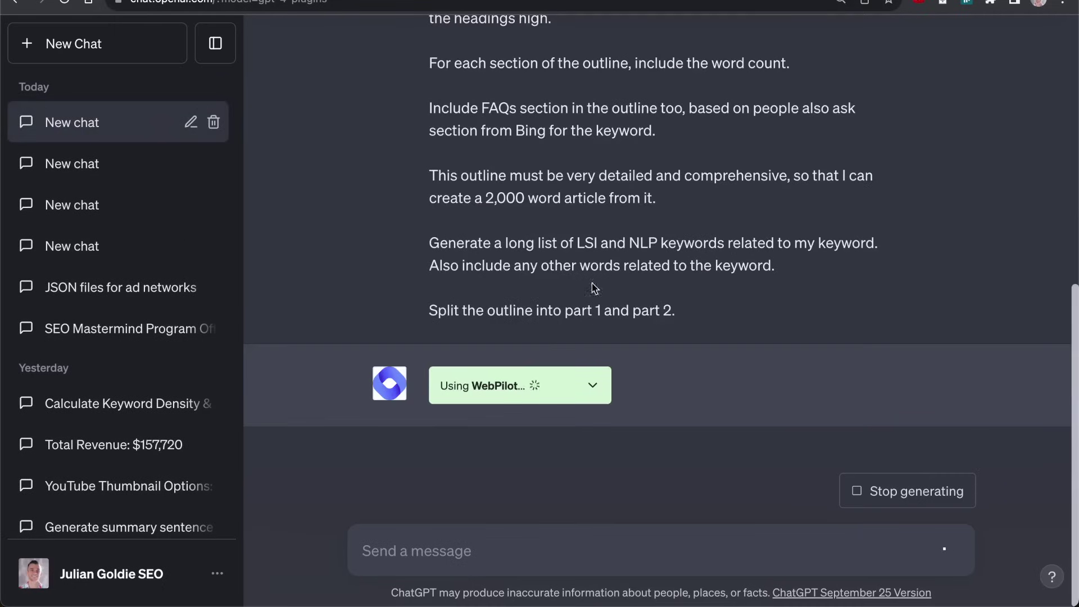
- Expand the WebPilot request details and examine the Bing search data retrieved for the hawks and chickens keyword against the prompt
{"action": "left_click", "coordinate": [600, 394]}
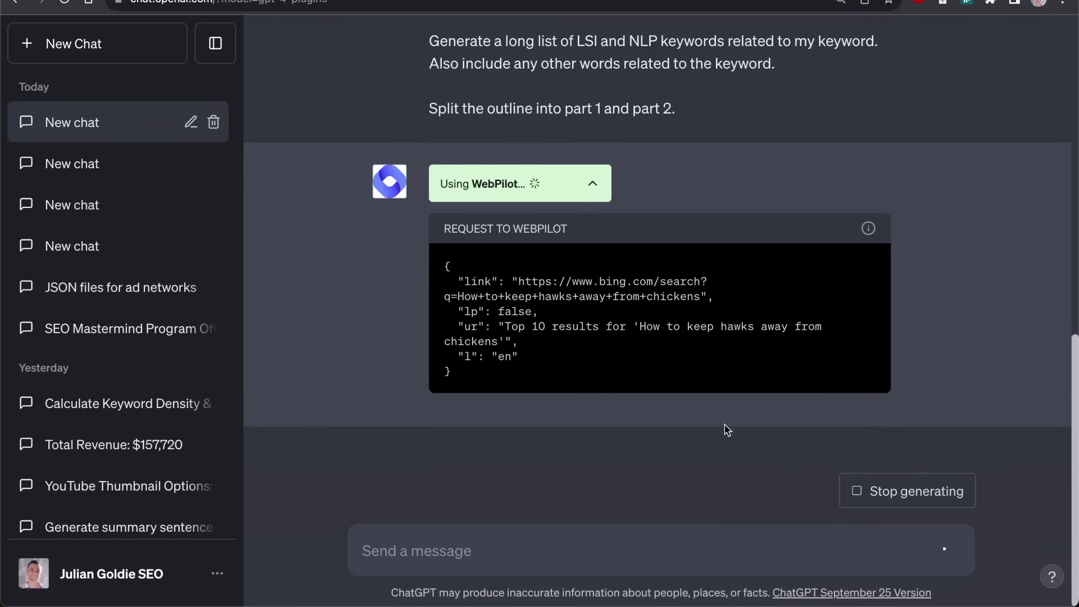
{"action": "scroll", "coordinate": [498, 371], "scroll_direction": "down", "scroll_amount": 10}
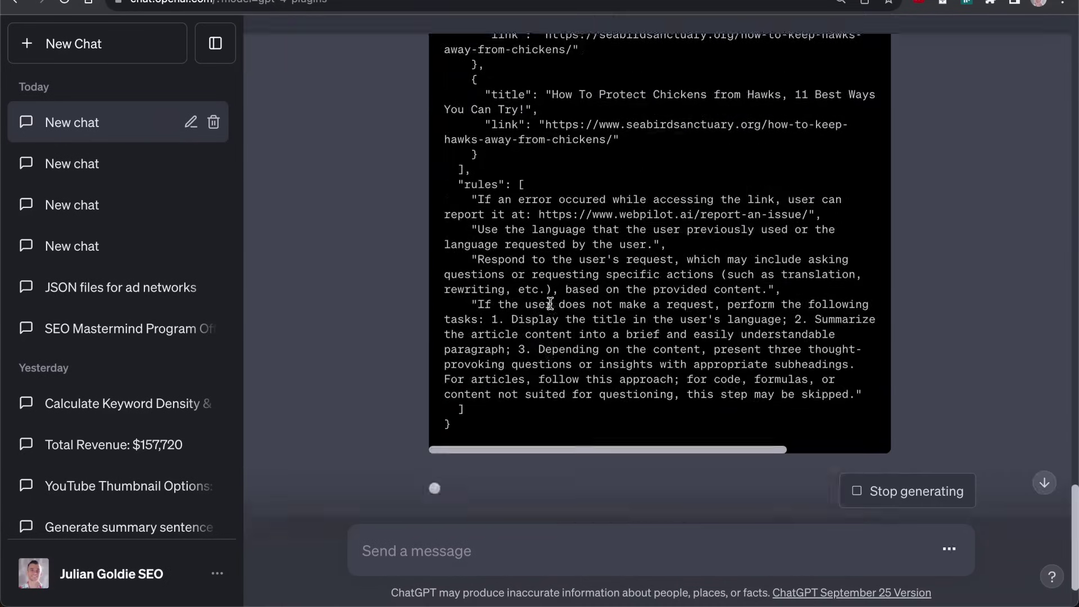
{"action": "scroll", "coordinate": [553, 311], "scroll_direction": "up", "scroll_amount": 20}
{"action": "scroll", "coordinate": [659, 410], "scroll_direction": "down", "scroll_amount": 12}
{"action": "scroll", "coordinate": [541, 356], "scroll_direction": "up", "scroll_amount": 20}
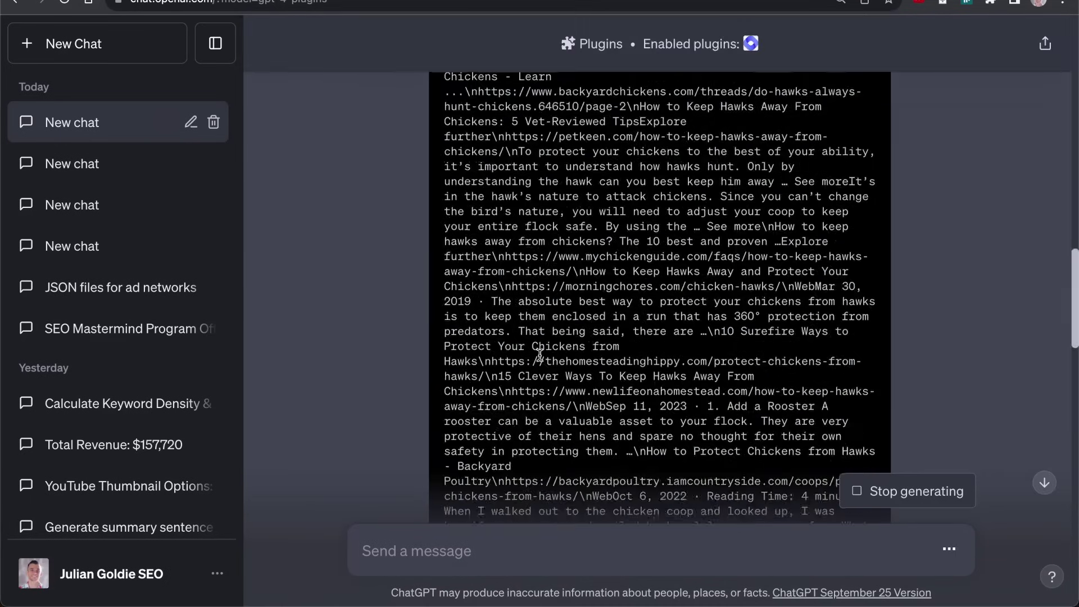
{"action": "scroll", "coordinate": [556, 361], "scroll_direction": "down", "scroll_amount": 20}
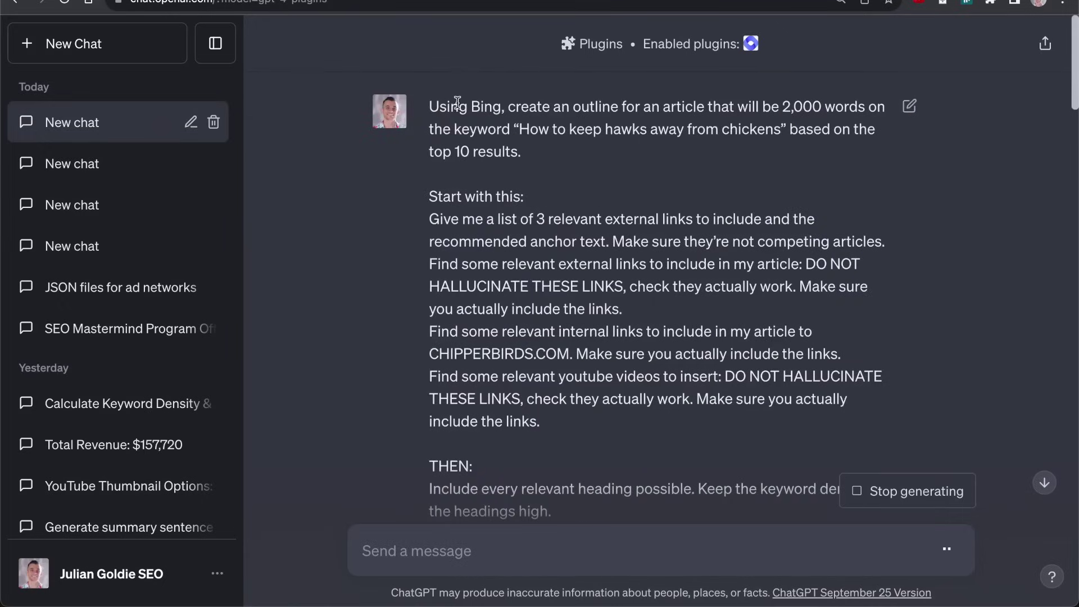
{"action": "left_click_drag", "start_coordinate": [458, 101], "coordinate": [721, 425]}
{"action": "scroll", "coordinate": [644, 396], "scroll_direction": "down", "scroll_amount": 20}
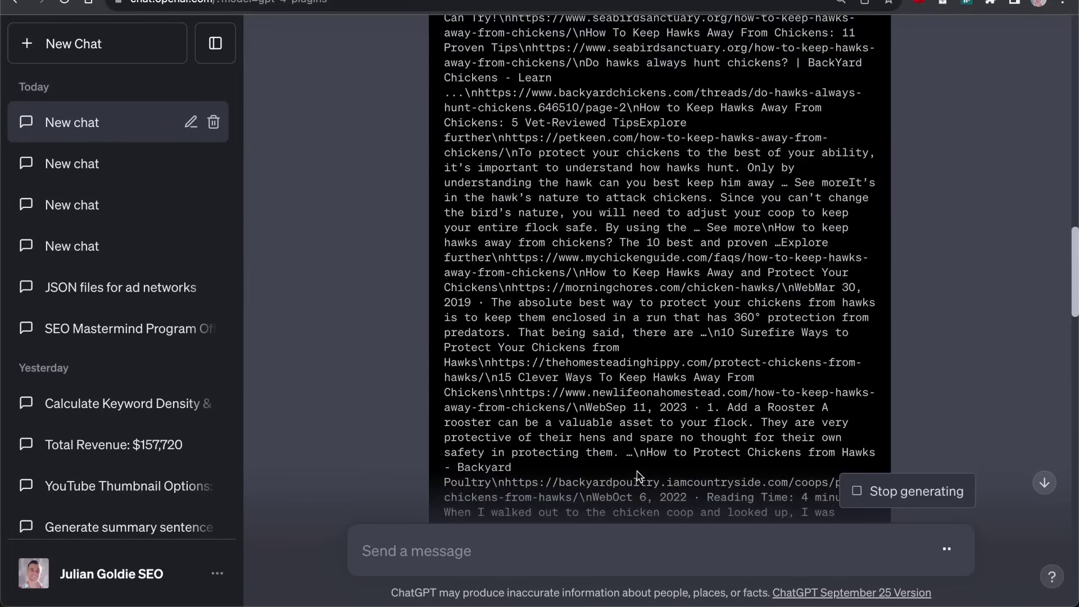
- Highlight the External Links, the Internal Links and the start of the Outline in ChatGPT's reply while reading it
{"action": "scroll", "coordinate": [637, 477], "scroll_direction": "down", "scroll_amount": 15}
{"action": "scroll", "coordinate": [506, 224], "scroll_direction": "up", "scroll_amount": 2}
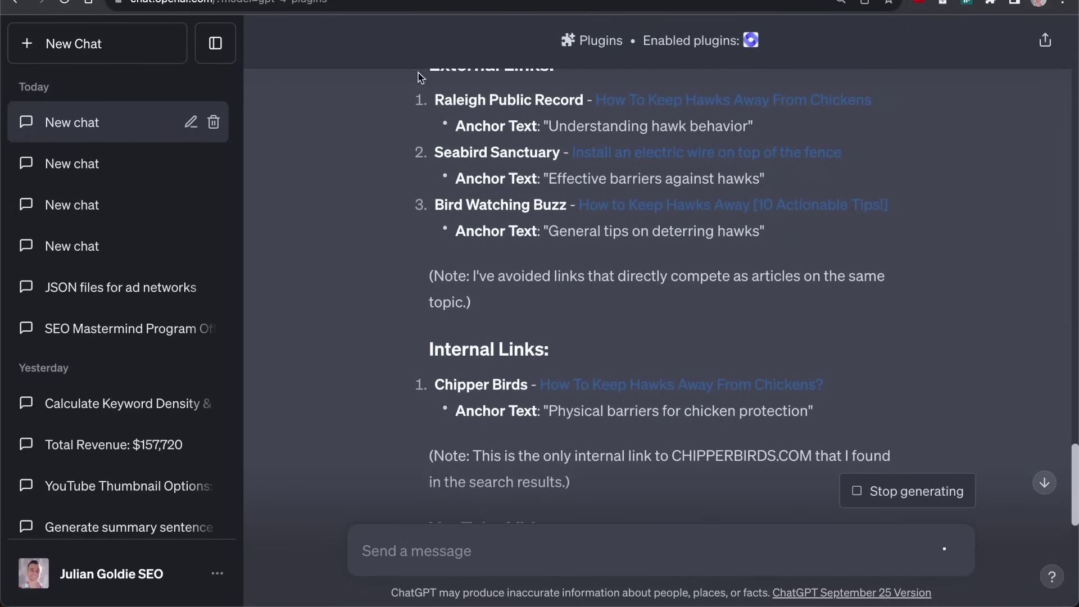
{"action": "scroll", "coordinate": [421, 77], "scroll_direction": "up", "scroll_amount": 1}
{"action": "left_click_drag", "start_coordinate": [423, 85], "coordinate": [600, 329]}
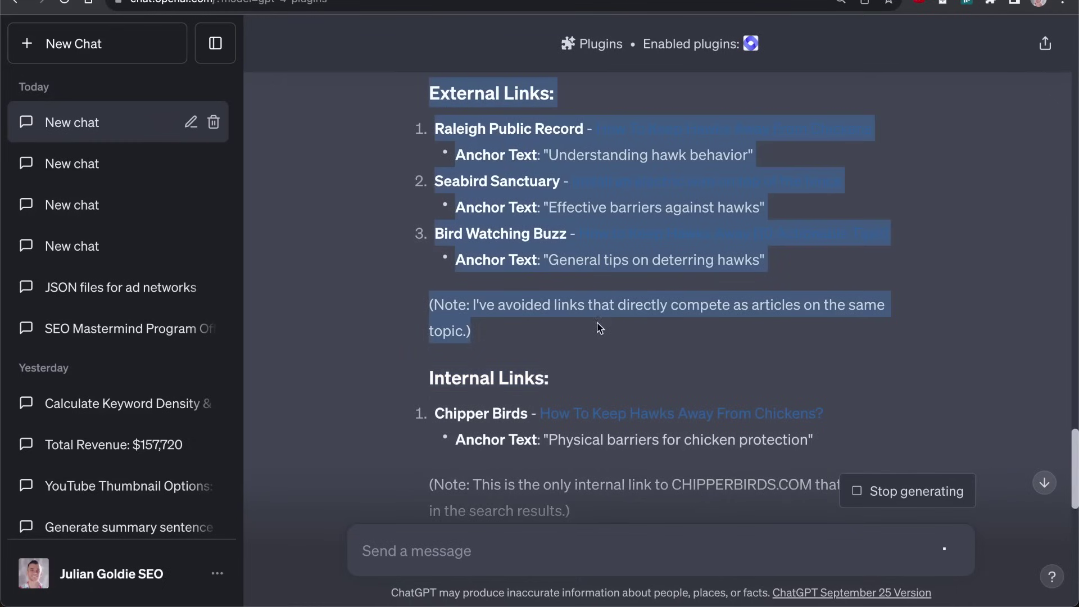
{"action": "scroll", "coordinate": [599, 332], "scroll_direction": "down", "scroll_amount": 5}
{"action": "left_click_drag", "start_coordinate": [414, 55], "coordinate": [829, 126]}
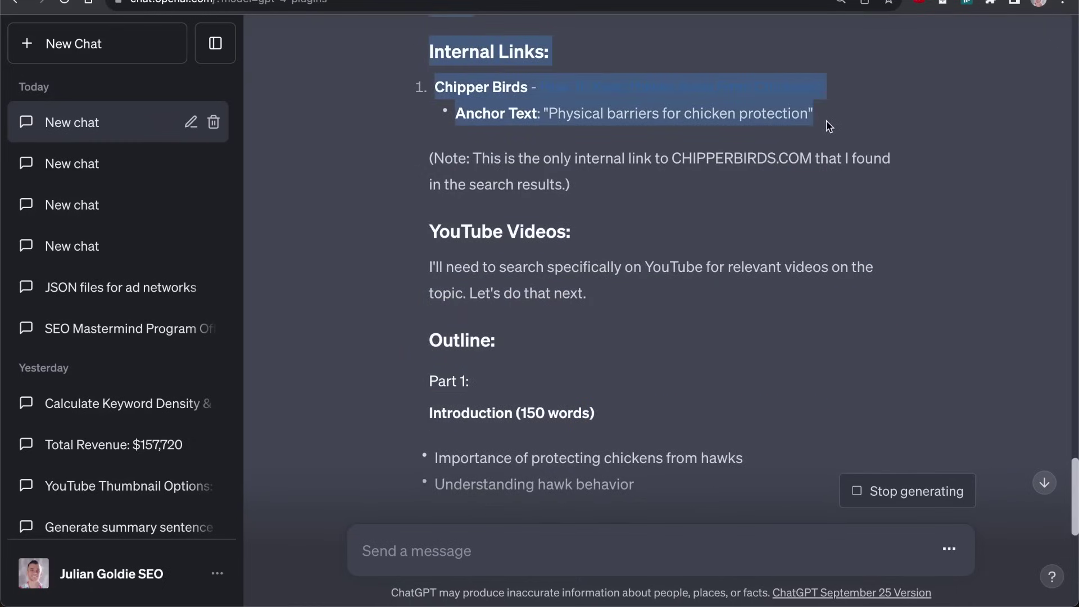
{"action": "scroll", "coordinate": [406, 236], "scroll_direction": "down", "scroll_amount": 4}
{"action": "left_click_drag", "start_coordinate": [423, 107], "coordinate": [679, 297]}
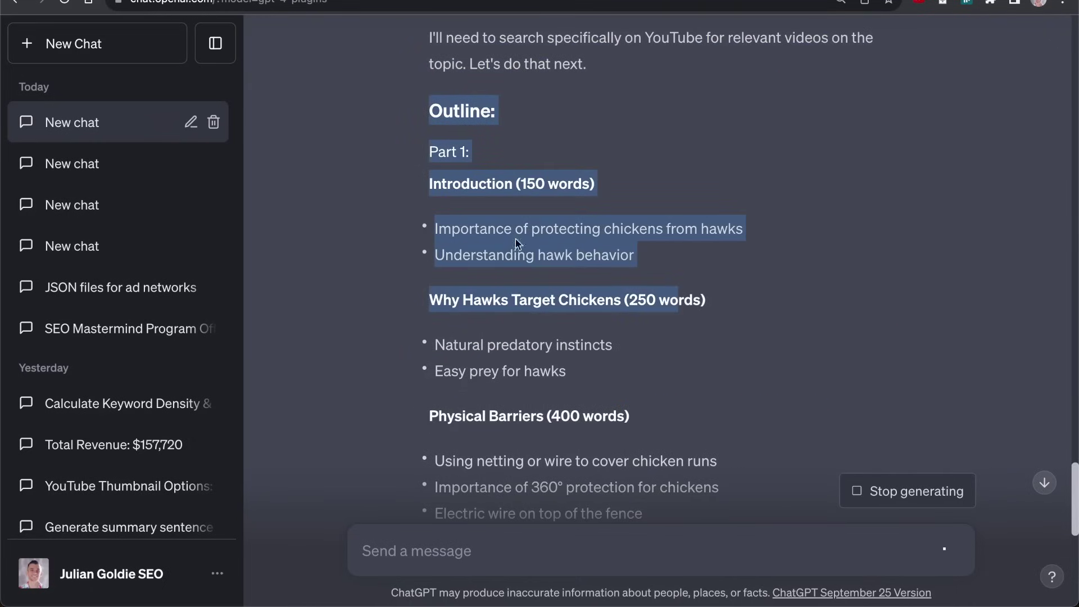
{"action": "scroll", "coordinate": [708, 431], "scroll_direction": "down", "scroll_amount": 12}
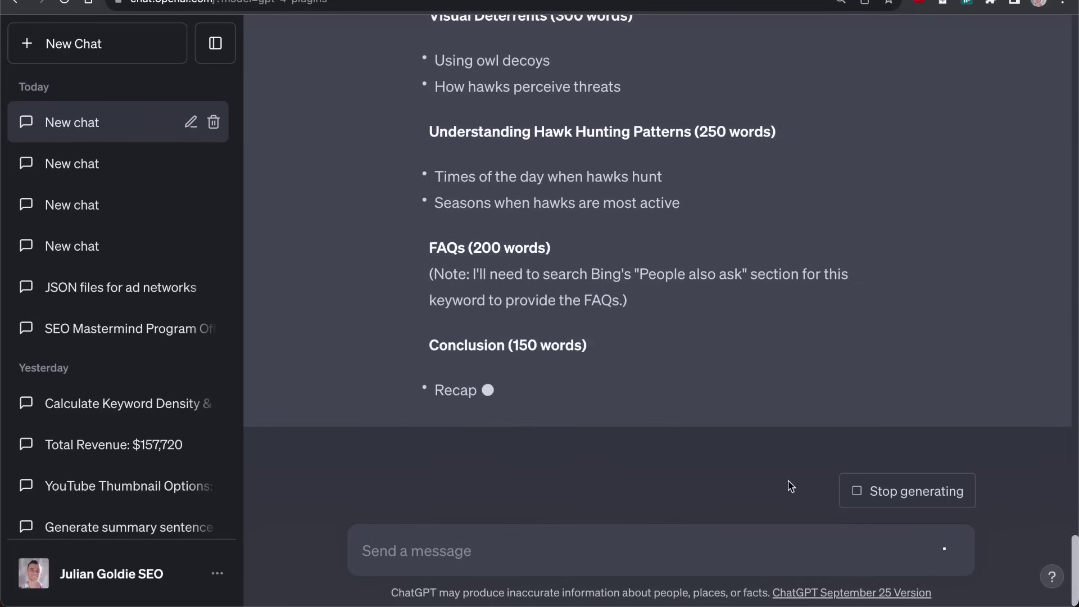
- Review the Part 1 and Part 2 outline sections and highlight the LSI and NLP keyword list
{"action": "scroll", "coordinate": [673, 91], "scroll_direction": "up", "scroll_amount": 10}
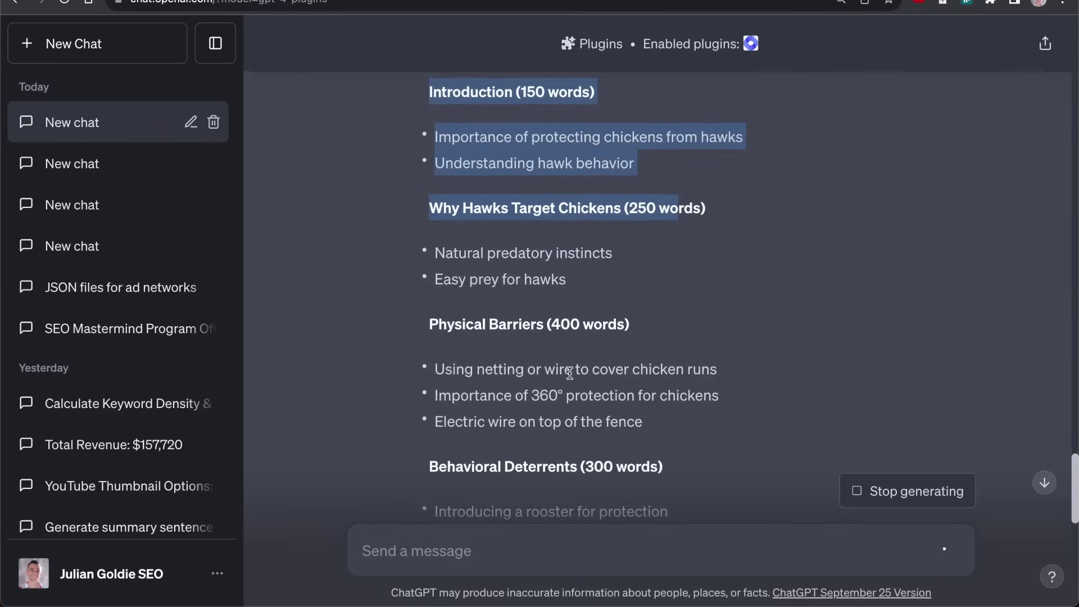
{"action": "left_click", "coordinate": [724, 344]}
{"action": "scroll", "coordinate": [664, 427], "scroll_direction": "down", "scroll_amount": 15}
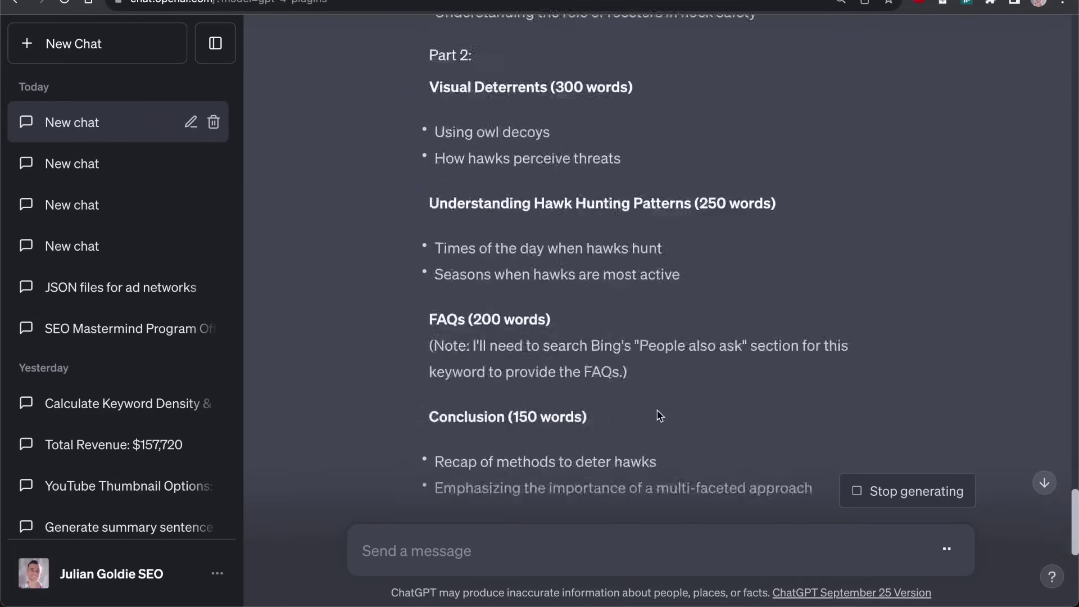
{"action": "scroll", "coordinate": [668, 276], "scroll_direction": "down", "scroll_amount": 3}
{"action": "scroll", "coordinate": [523, 197], "scroll_direction": "up", "scroll_amount": 2}
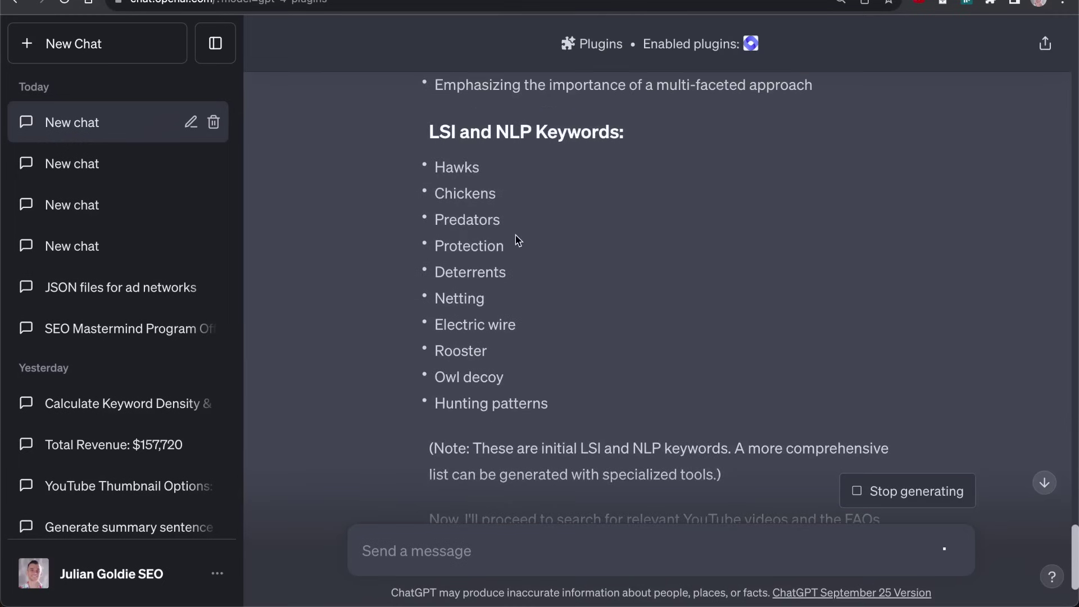
{"action": "left_click_drag", "start_coordinate": [431, 130], "coordinate": [625, 388]}
{"action": "left_click", "coordinate": [562, 248]}
{"action": "left_click_drag", "start_coordinate": [413, 128], "coordinate": [578, 422]}
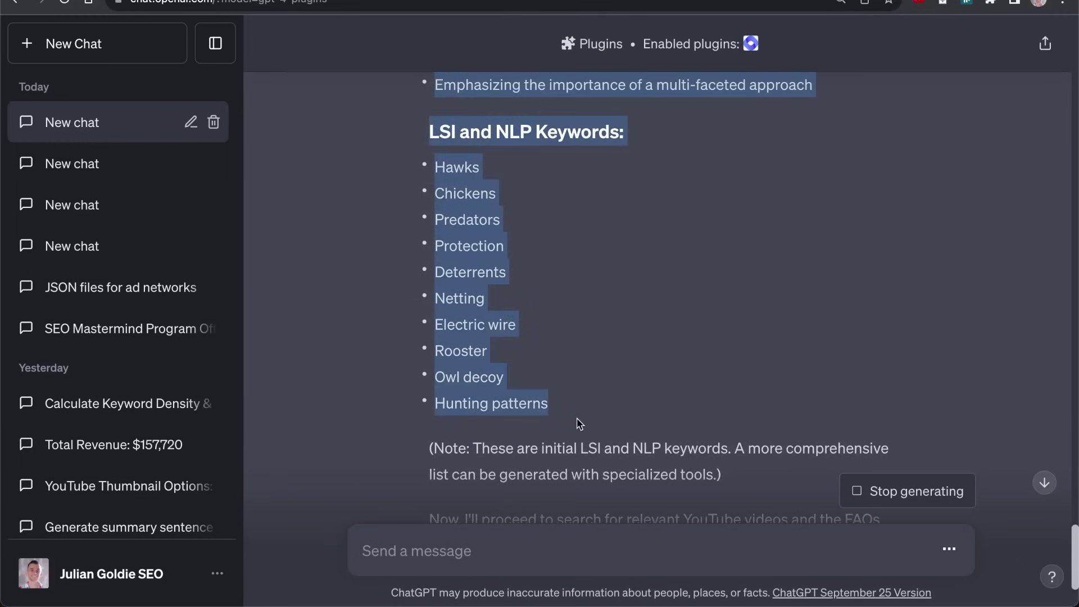
{"action": "left_click", "coordinate": [581, 422]}
- Recheck the WebPilot link data and examine the end of the reply, including the source cards and the follow-up search
{"action": "scroll", "coordinate": [740, 413], "scroll_direction": "up", "scroll_amount": 10}
{"action": "scroll", "coordinate": [740, 413], "scroll_direction": "up", "scroll_amount": 15}
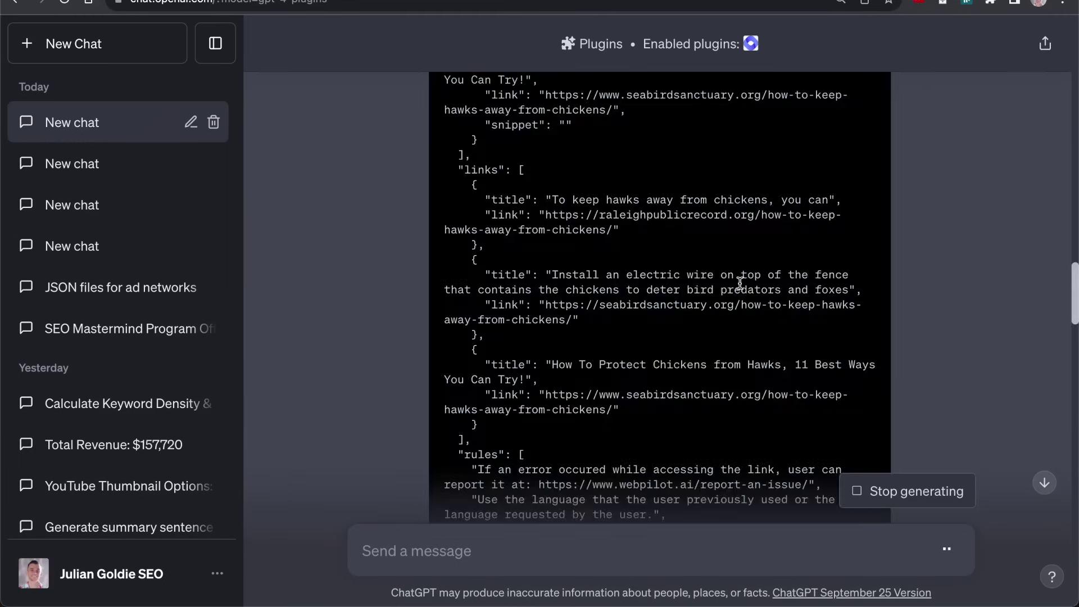
{"action": "scroll", "coordinate": [634, 305], "scroll_direction": "down", "scroll_amount": 5}
{"action": "scroll", "coordinate": [634, 306], "scroll_direction": "down", "scroll_amount": 15}
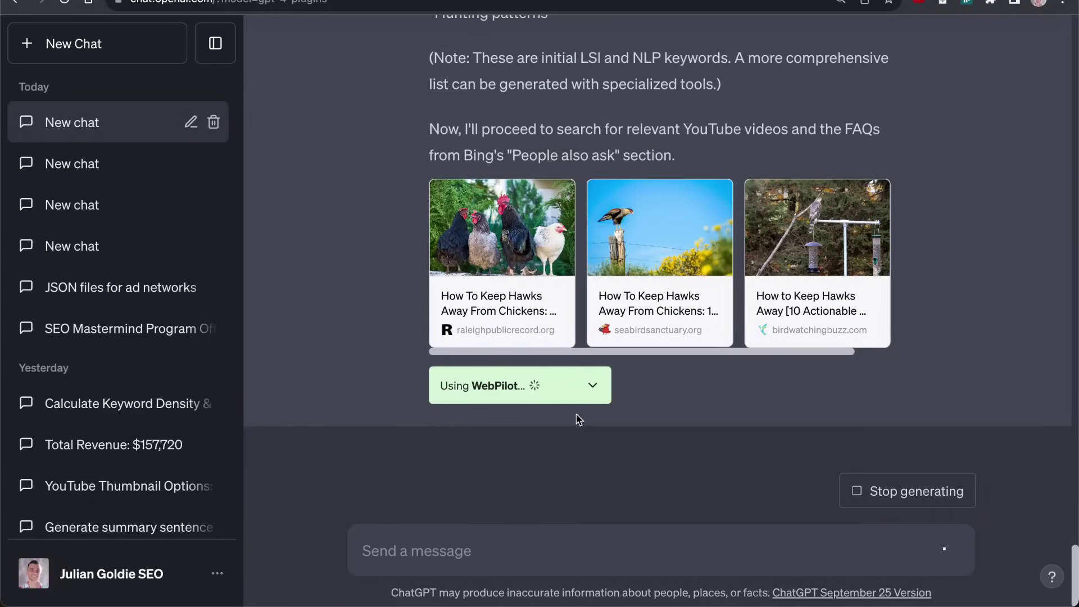
{"action": "scroll", "coordinate": [578, 420], "scroll_direction": "up", "scroll_amount": 20}
{"action": "scroll", "coordinate": [566, 328], "scroll_direction": "down", "scroll_amount": 2}
{"action": "scroll", "coordinate": [615, 457], "scroll_direction": "down", "scroll_amount": 10}
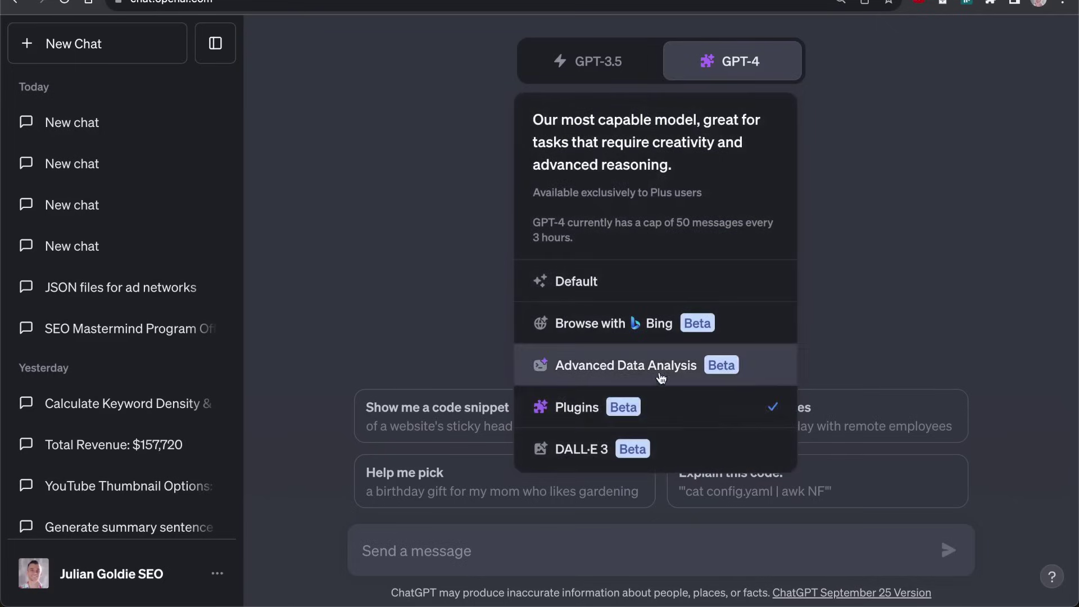
- Set a new GPT-4 chat to DALL·E 3 and review the images generated about ditching ChatGPT for a different AI
{"action": "left_click", "coordinate": [760, 448]}
{"action": "mouse_move", "coordinate": [686, 43]}
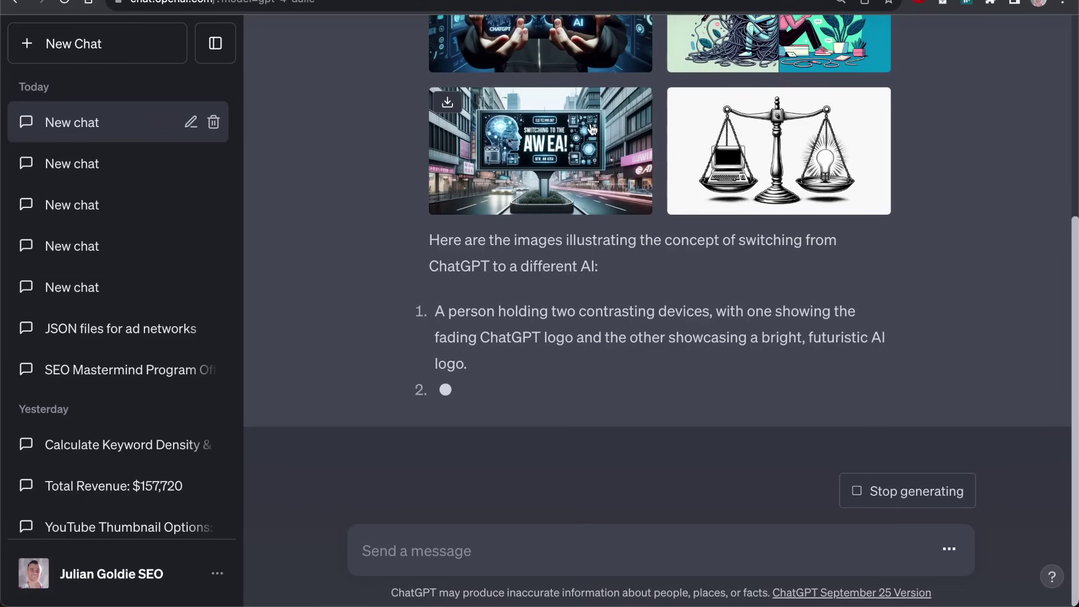
{"action": "scroll", "coordinate": [765, 236], "scroll_direction": "up", "scroll_amount": 5}
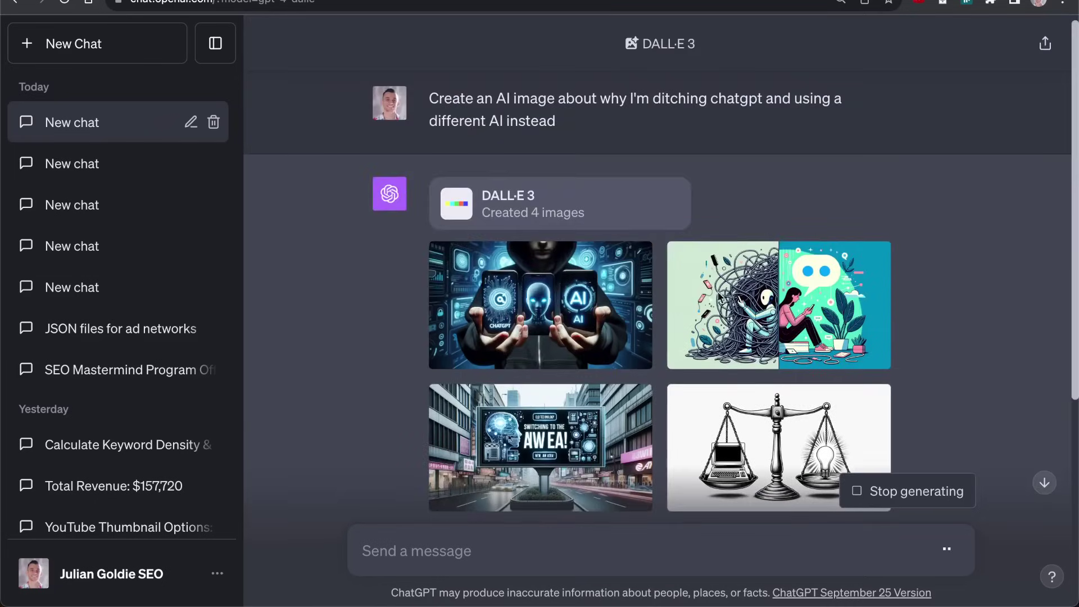
{"action": "scroll", "coordinate": [725, 293], "scroll_direction": "down", "scroll_amount": 2}
{"action": "scroll", "coordinate": [567, 382], "scroll_direction": "down", "scroll_amount": 4}
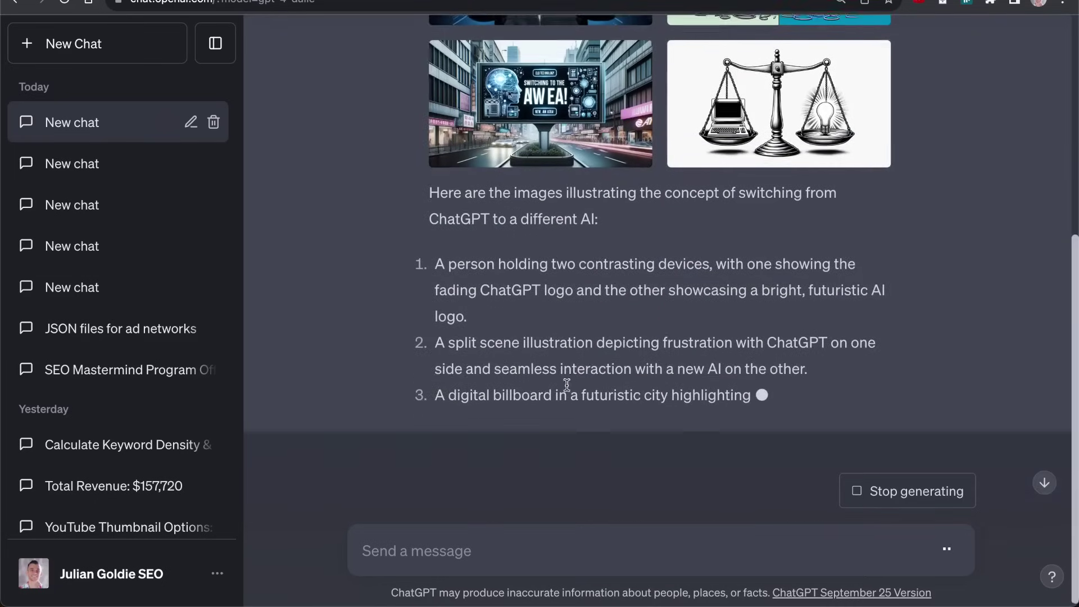
{"action": "scroll", "coordinate": [577, 373], "scroll_direction": "up", "scroll_amount": 6}
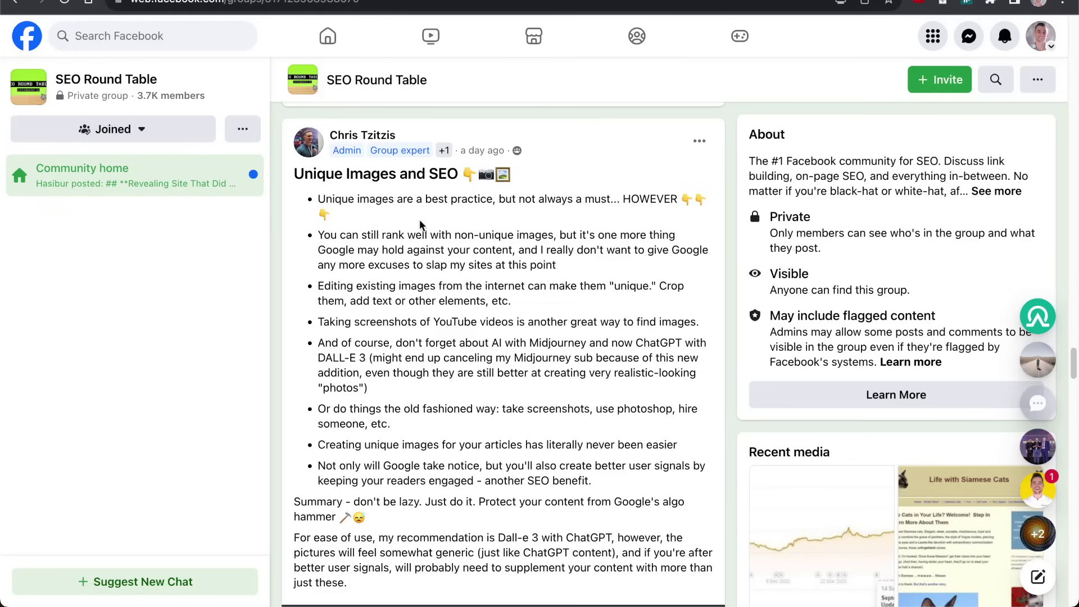
- Read the "Unique Images and SEO" post in the SEO Round Table Facebook group, highlighting the point about ranking with non-unique images
{"action": "scroll", "coordinate": [376, 232], "scroll_direction": "down", "scroll_amount": 2}
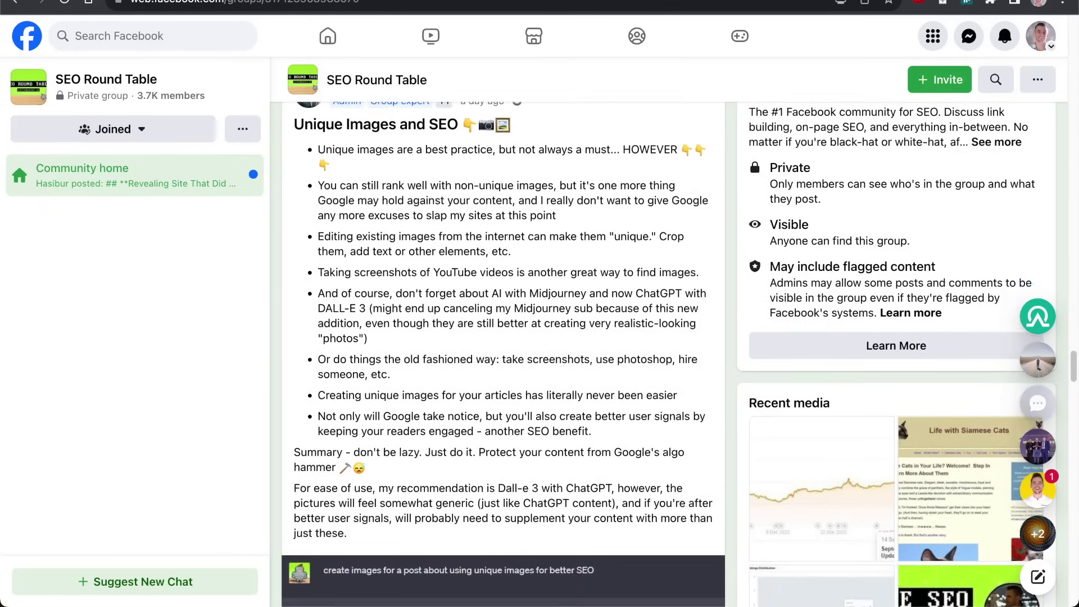
{"action": "scroll", "coordinate": [329, 176], "scroll_direction": "down", "scroll_amount": 1}
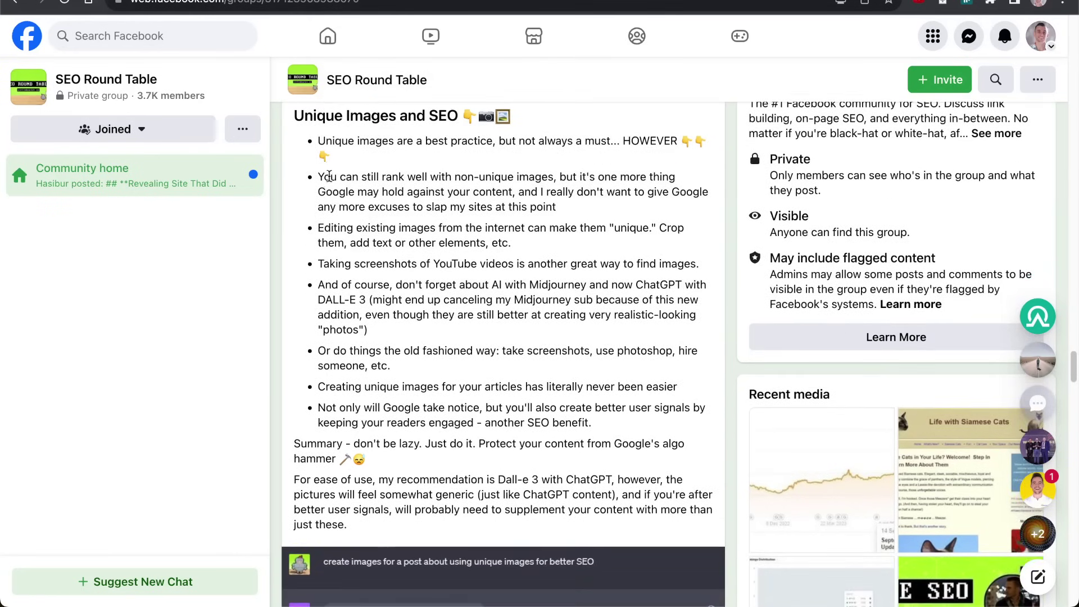
{"action": "left_click_drag", "start_coordinate": [332, 178], "coordinate": [577, 212]}
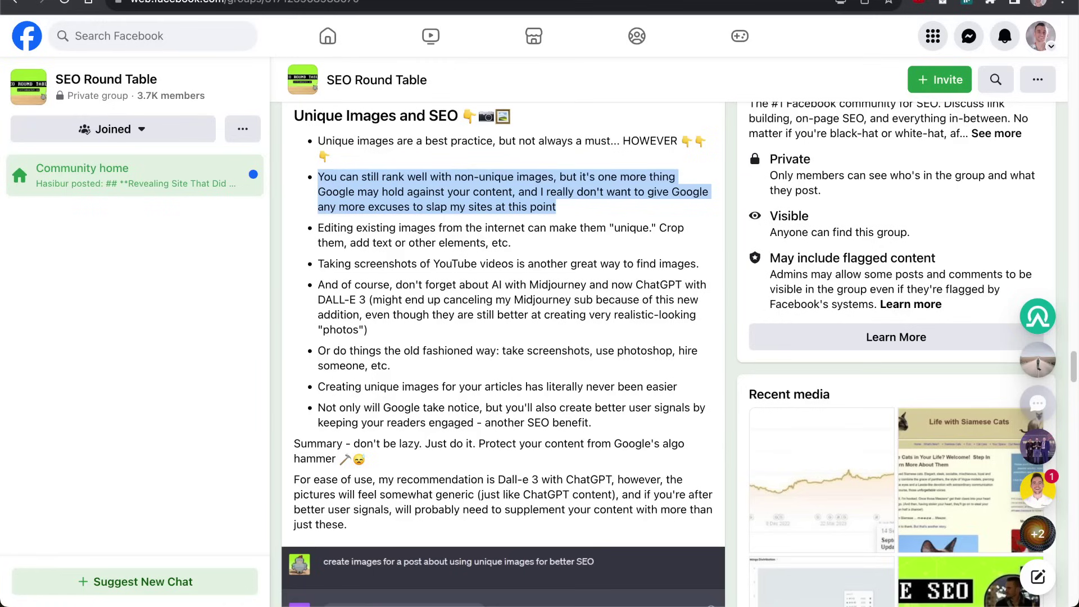
{"action": "left_click", "coordinate": [512, 219]}
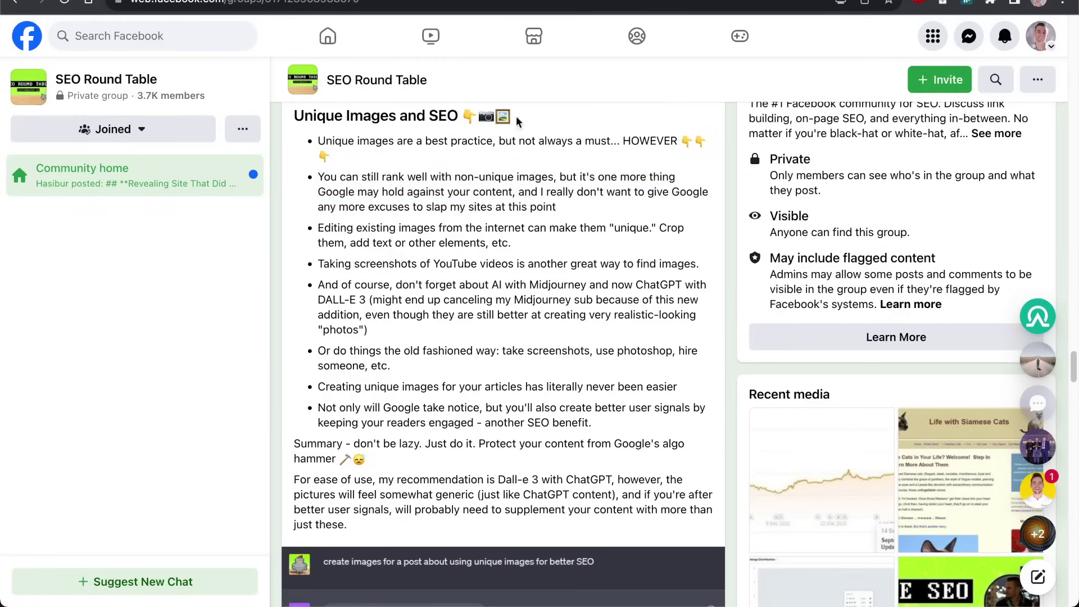
{"action": "scroll", "coordinate": [529, 332], "scroll_direction": "down", "scroll_amount": 2}
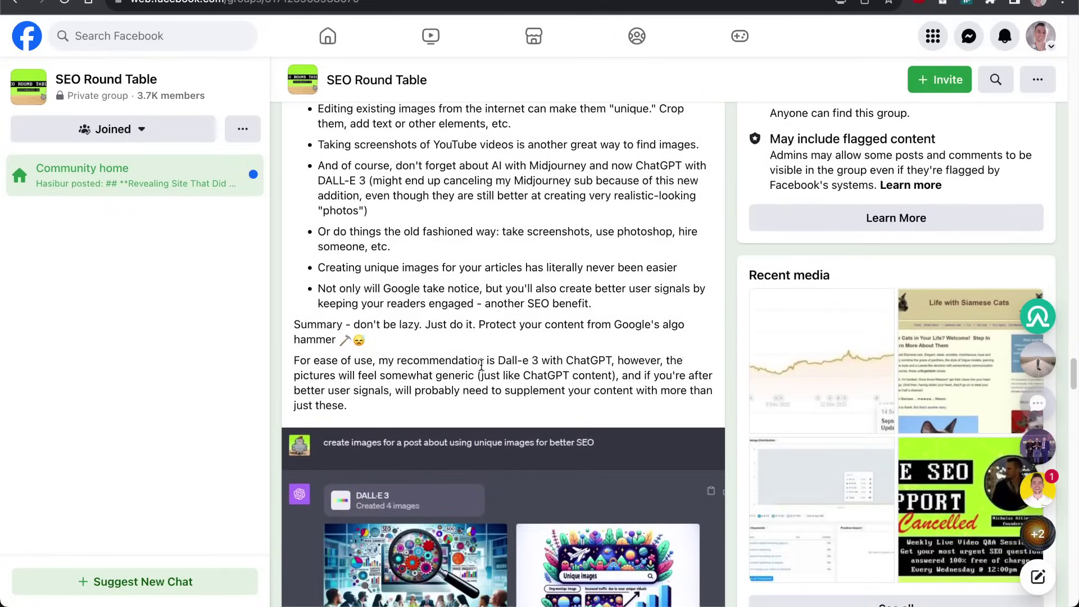
{"action": "scroll", "coordinate": [481, 365], "scroll_direction": "down", "scroll_amount": 5}
{"action": "scroll", "coordinate": [505, 281], "scroll_direction": "up", "scroll_amount": 5}
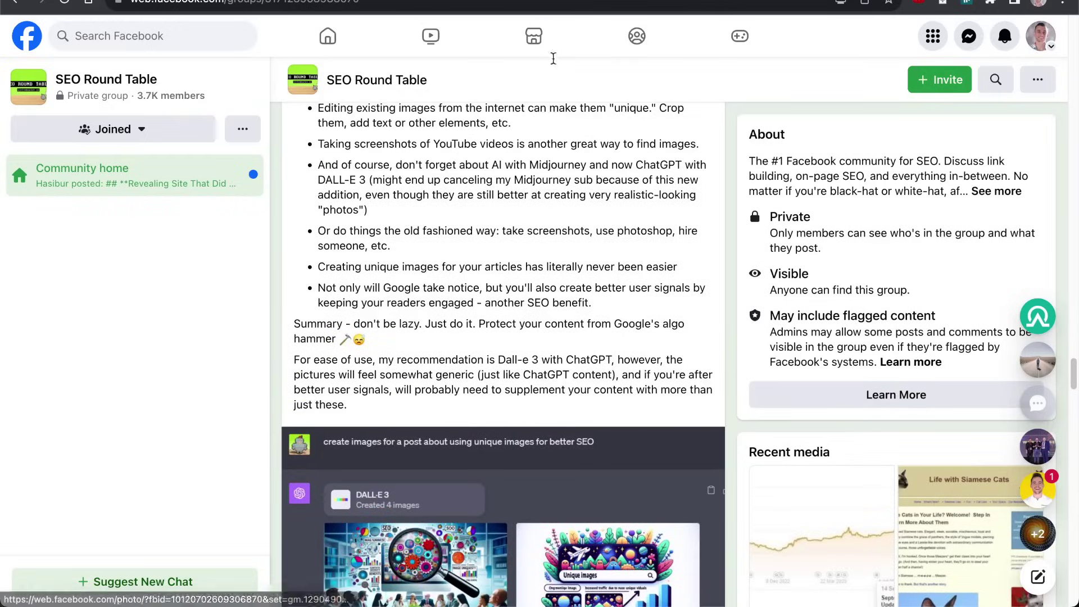
{"action": "scroll", "coordinate": [440, 205], "scroll_direction": "up", "scroll_amount": 2}
{"action": "scroll", "coordinate": [409, 251], "scroll_direction": "up", "scroll_amount": 2}
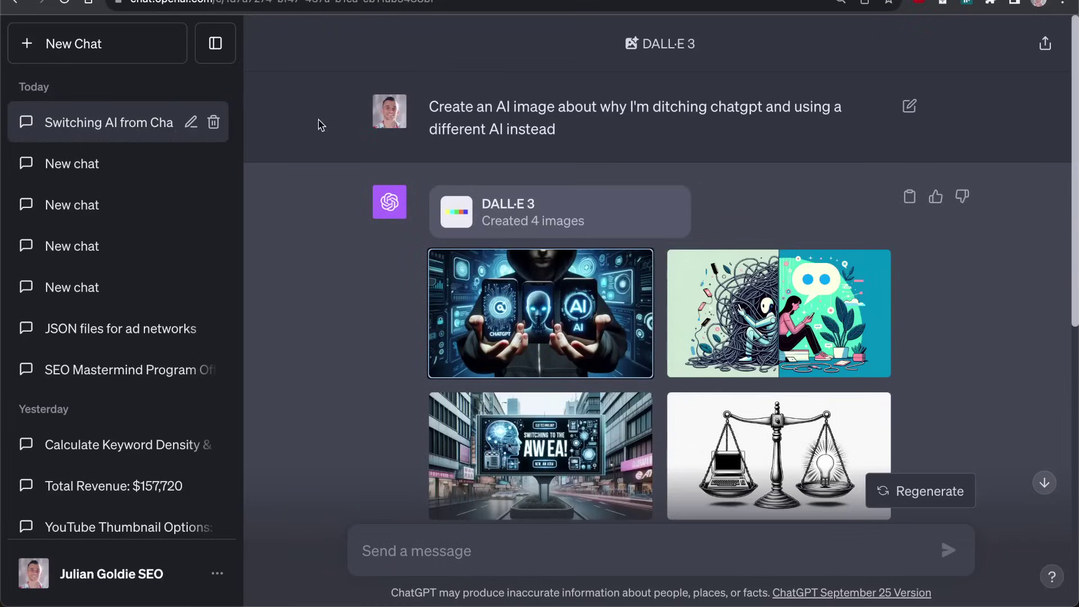
- Reopen the ChatGPT chat with the hawks article outline, look over its prompt and reply, and return to the "Switching AI from ChatGPT" chat
{"action": "left_click", "coordinate": [109, 163]}
{"action": "scroll", "coordinate": [632, 337], "scroll_direction": "up", "scroll_amount": 5}
{"action": "scroll", "coordinate": [632, 337], "scroll_direction": "up", "scroll_amount": 20}
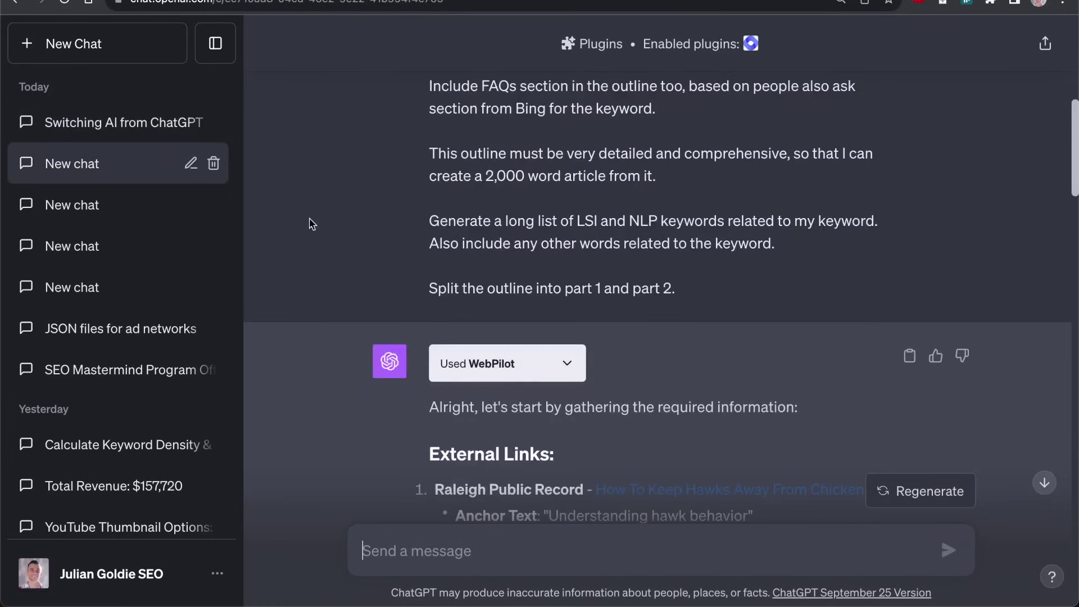
{"action": "scroll", "coordinate": [609, 233], "scroll_direction": "down", "scroll_amount": 13}
{"action": "scroll", "coordinate": [631, 219], "scroll_direction": "up", "scroll_amount": 13}
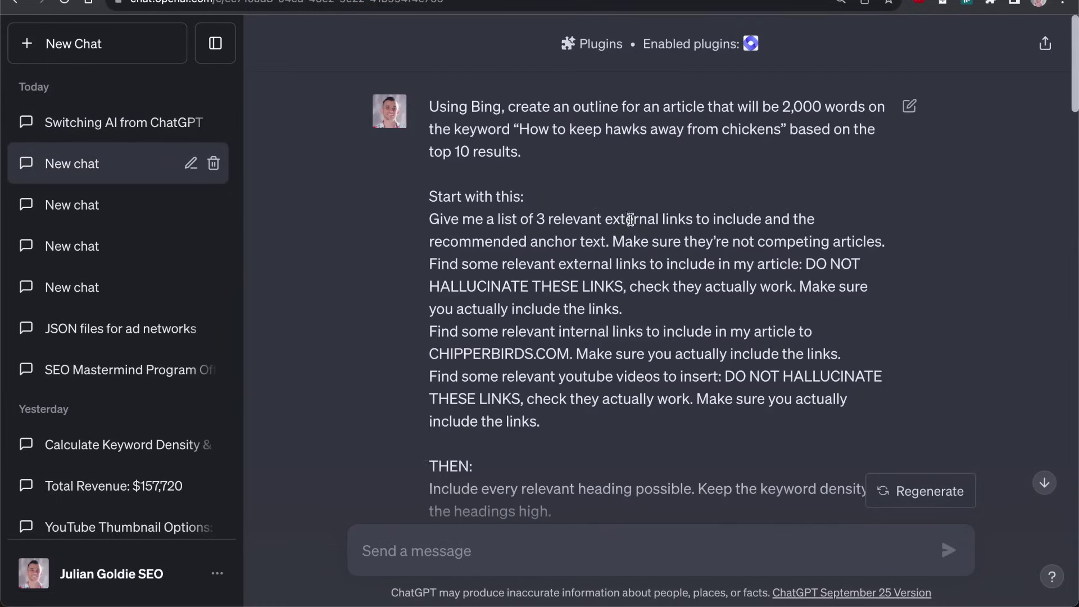
{"action": "left_click", "coordinate": [153, 119]}
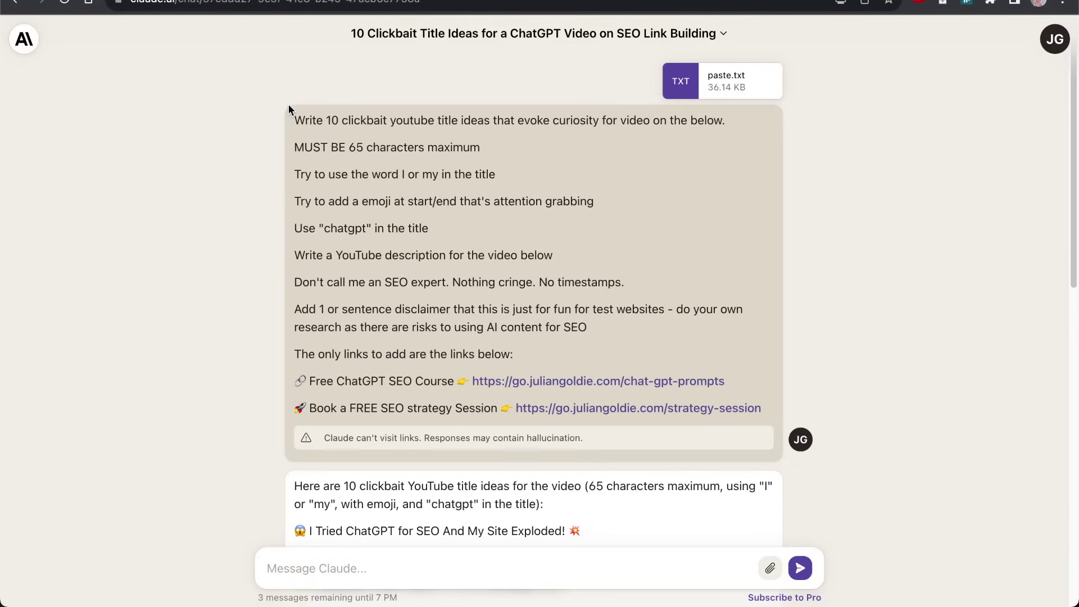
- Switch to the Claude chat with the clickbait title ideas and look over its generated YouTube description
{"action": "scroll", "coordinate": [506, 337], "scroll_direction": "down", "scroll_amount": 10}
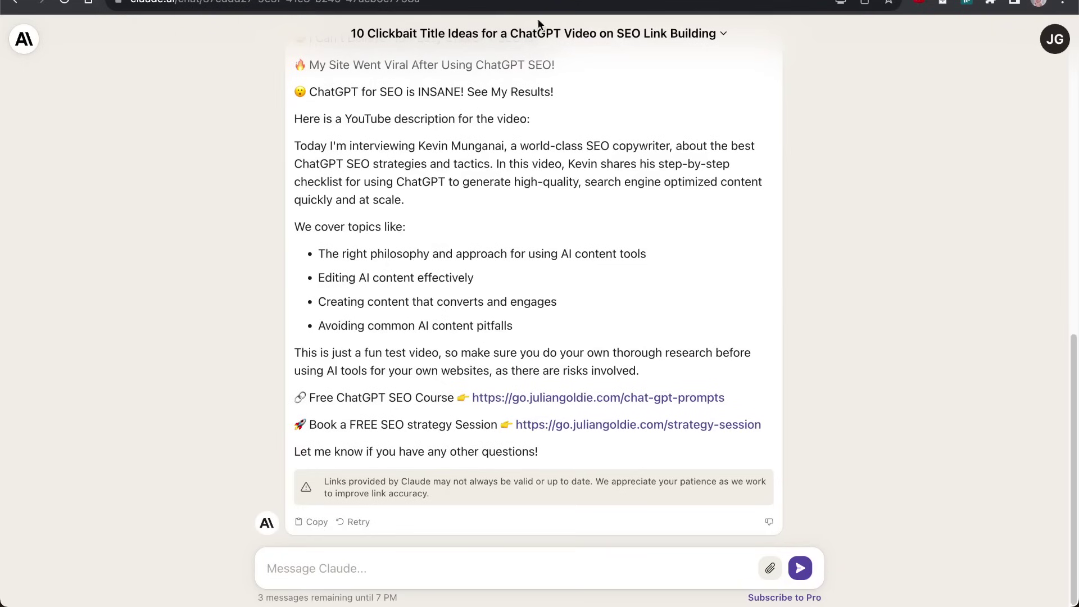
- Switch to the "50 AI SEO & CHATGPT PROMPTS" document and look over its introduction and table of contents
{"action": "scroll", "coordinate": [457, 394], "scroll_direction": "up", "scroll_amount": 10}
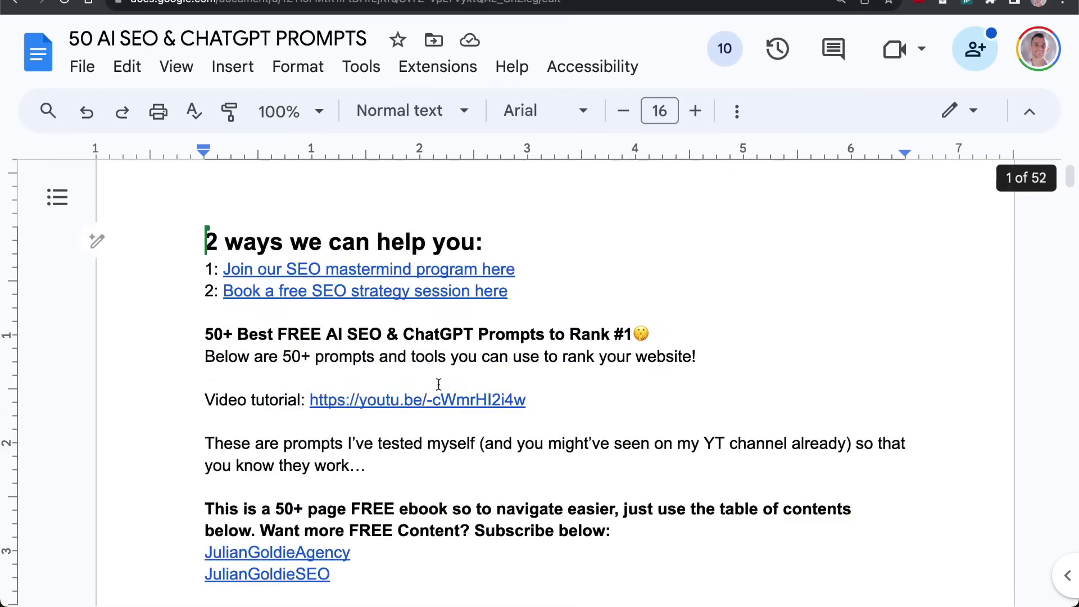
{"action": "scroll", "coordinate": [444, 388], "scroll_direction": "down", "scroll_amount": 10}
{"action": "scroll", "coordinate": [444, 392], "scroll_direction": "up", "scroll_amount": 3}
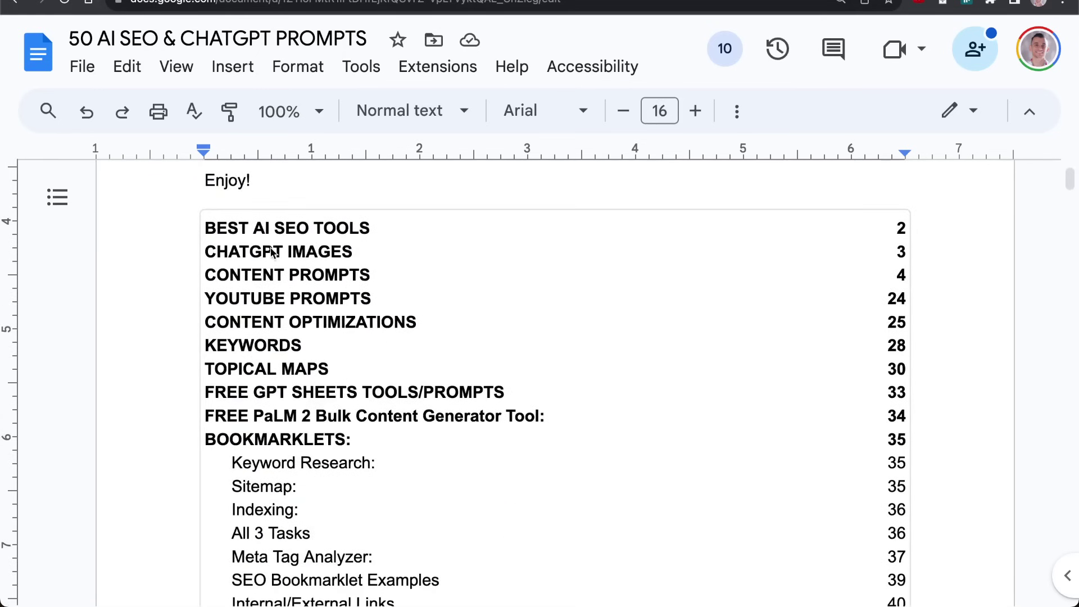
{"action": "scroll", "coordinate": [179, 119], "scroll_direction": "up", "scroll_amount": 5}
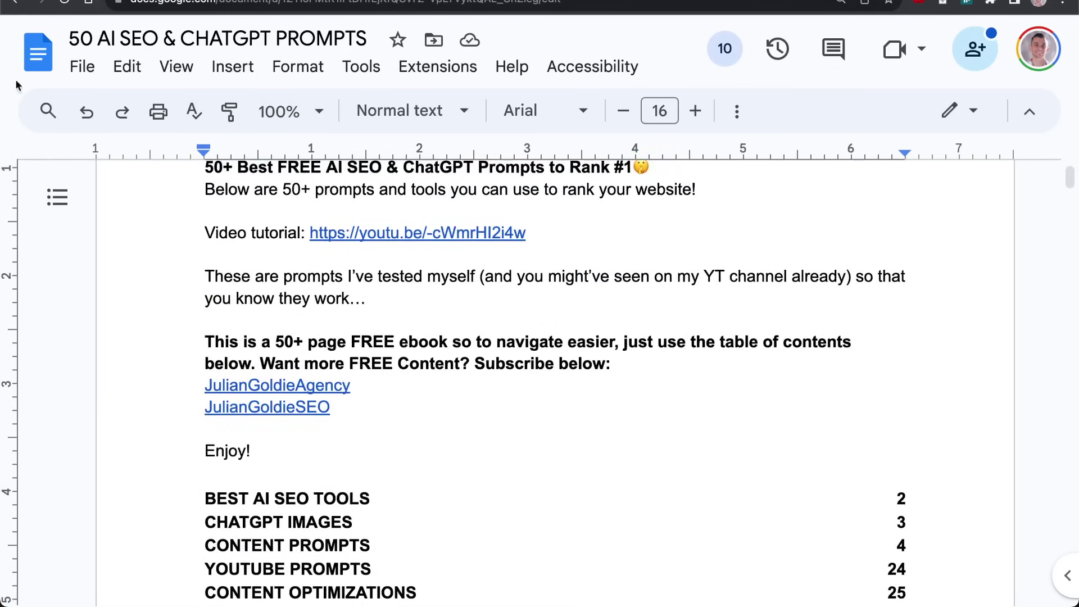
{"action": "scroll", "coordinate": [426, 465], "scroll_direction": "down", "scroll_amount": 5}
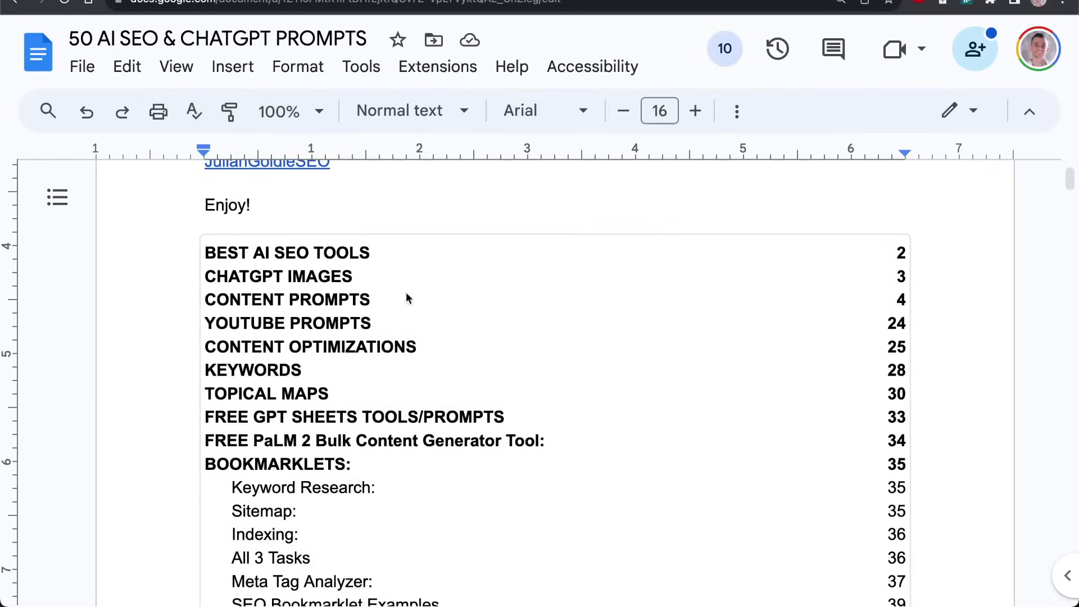
- Send Claude the document's Part 1 topical map prompt with NICHE = Birds and LANGUAGE = Italian, and highlight its opening lines
{"action": "left_click", "coordinate": [319, 392]}
{"action": "left_click", "coordinate": [309, 425]}
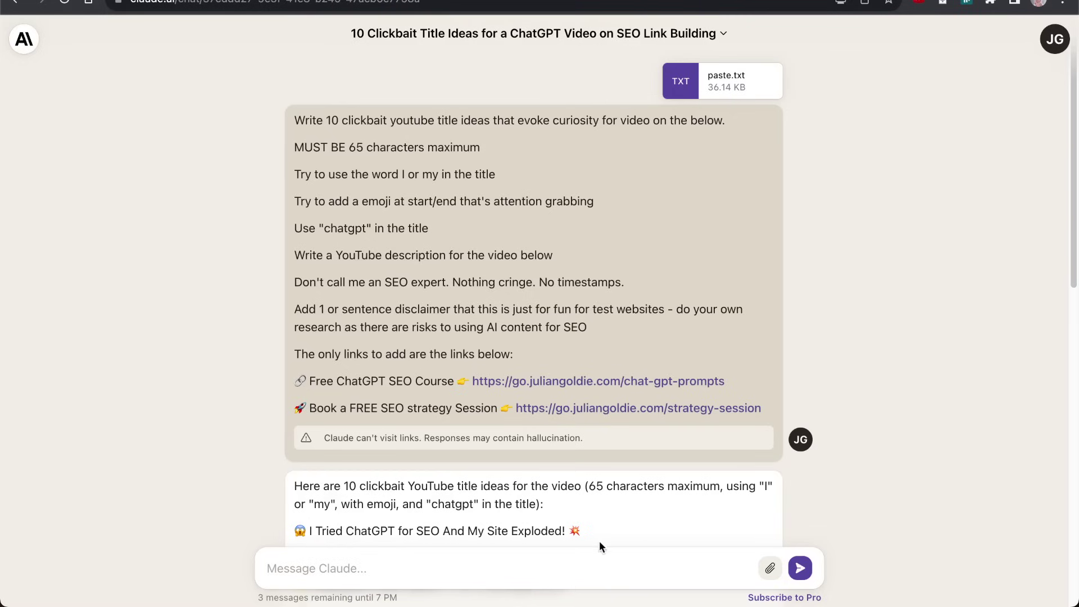
{"action": "type", "text": "Give me 30 semantically relevant but unique topics under the niche in the right language in a easy to read table. Each topic must be relevant e.g. relevant to the topic of the niche. Reduce each to 3-5 word length keywords. Prioritize the list by semantic relevance. Include keywords + English translation. NICHE = LANGUAGE ="}
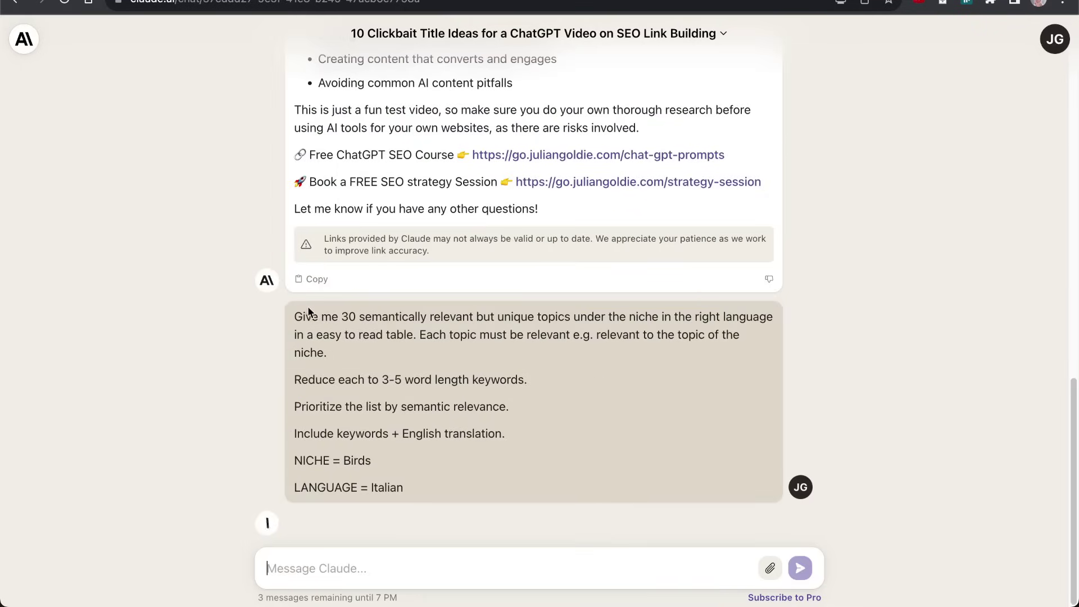
{"action": "left_click_drag", "start_coordinate": [294, 316], "coordinate": [459, 380]}
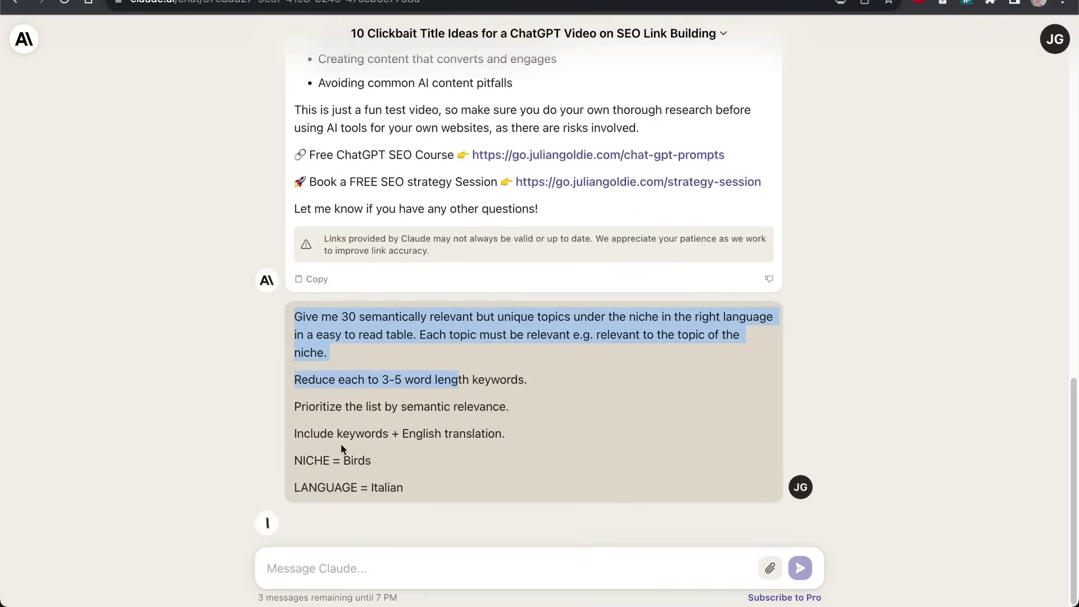
{"action": "left_click", "coordinate": [415, 375]}
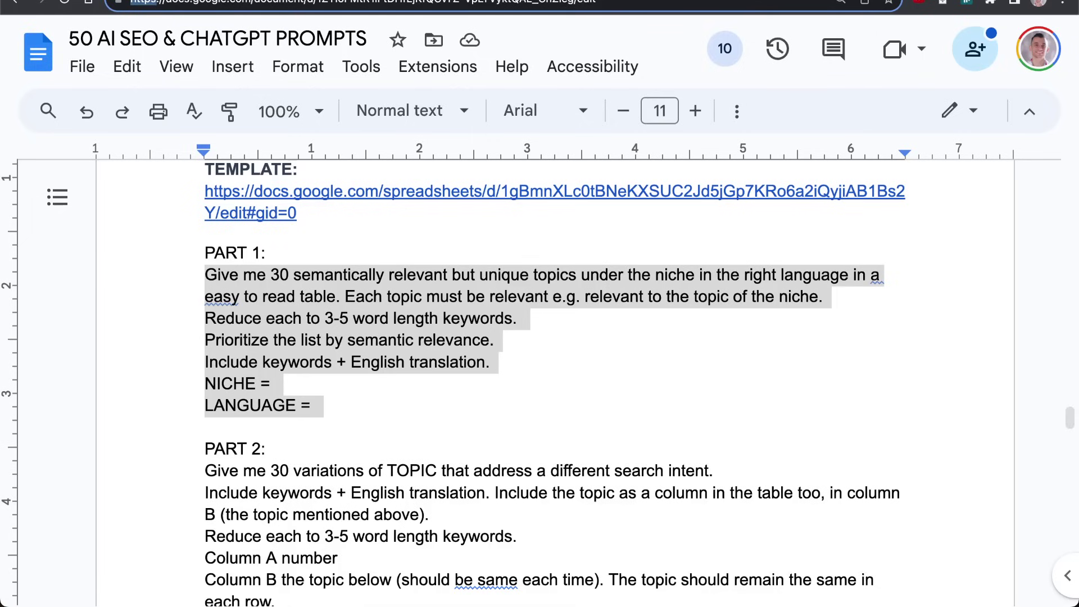
- Return to the prompts document and highlight parts of its title, "50 AI SEO & CHATGPT PROMPTS"
{"action": "left_click", "coordinate": [199, 40]}
{"action": "left_click_drag", "start_coordinate": [208, 39], "coordinate": [356, 40]}
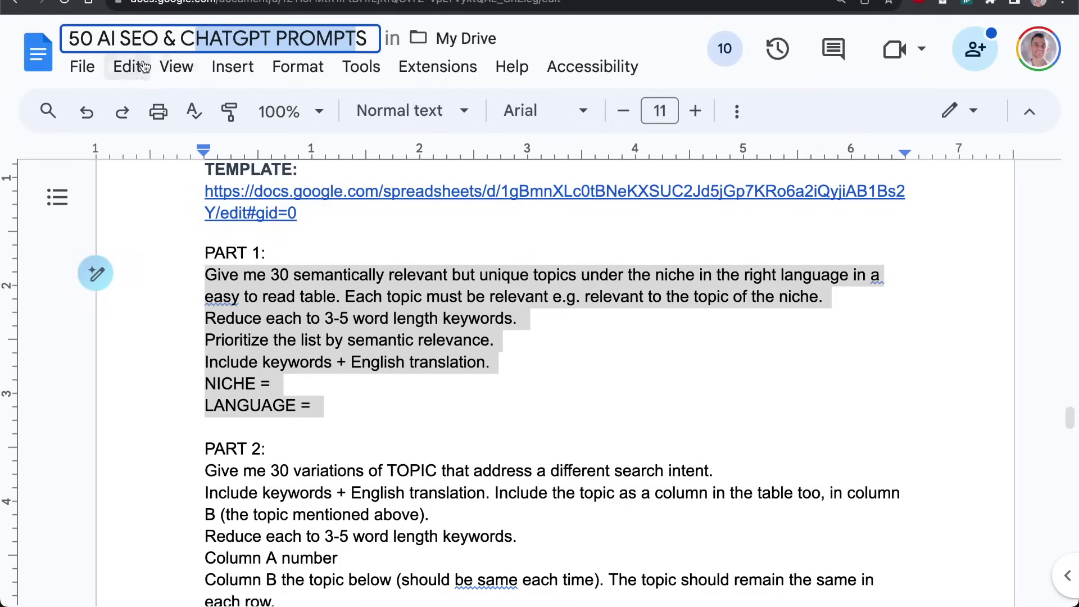
{"action": "left_click", "coordinate": [140, 67]}
{"action": "left_click_drag", "start_coordinate": [96, 37], "coordinate": [159, 36]}
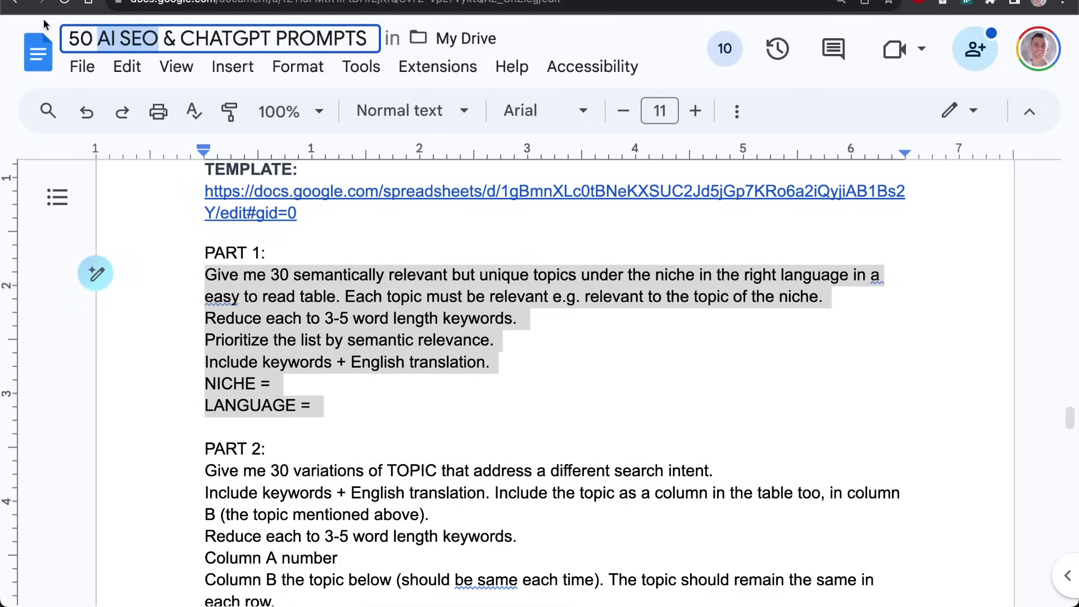
- Return to the Claude chat and review the generated table of Italian bird topics with English translations
{"action": "scroll", "coordinate": [407, 378], "scroll_direction": "down", "scroll_amount": 10}
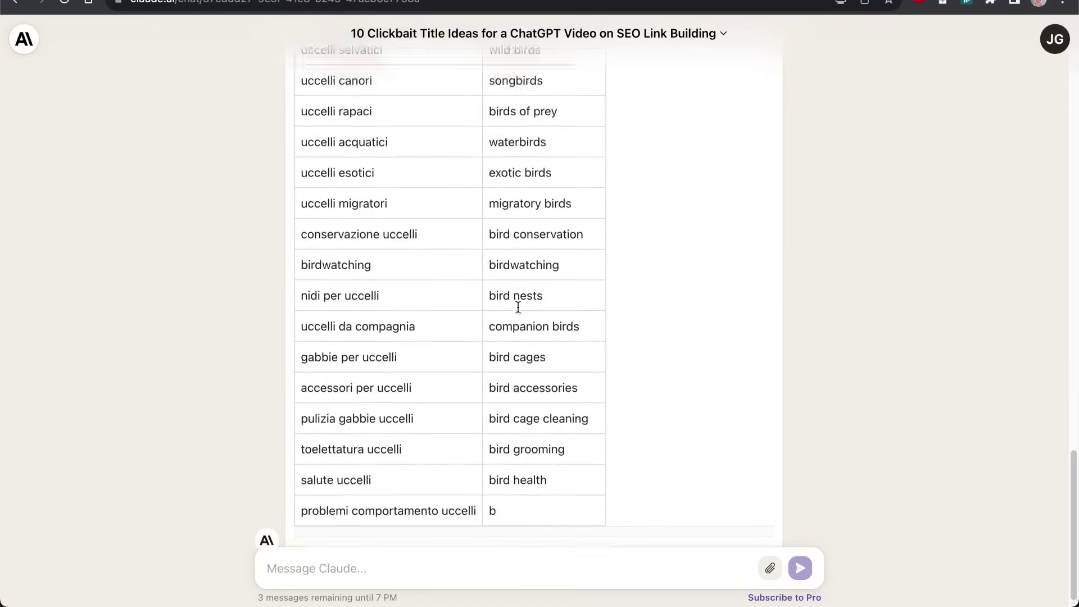
{"action": "scroll", "coordinate": [136, 137], "scroll_direction": "up", "scroll_amount": 15}
{"action": "scroll", "coordinate": [565, 248], "scroll_direction": "down", "scroll_amount": 12}
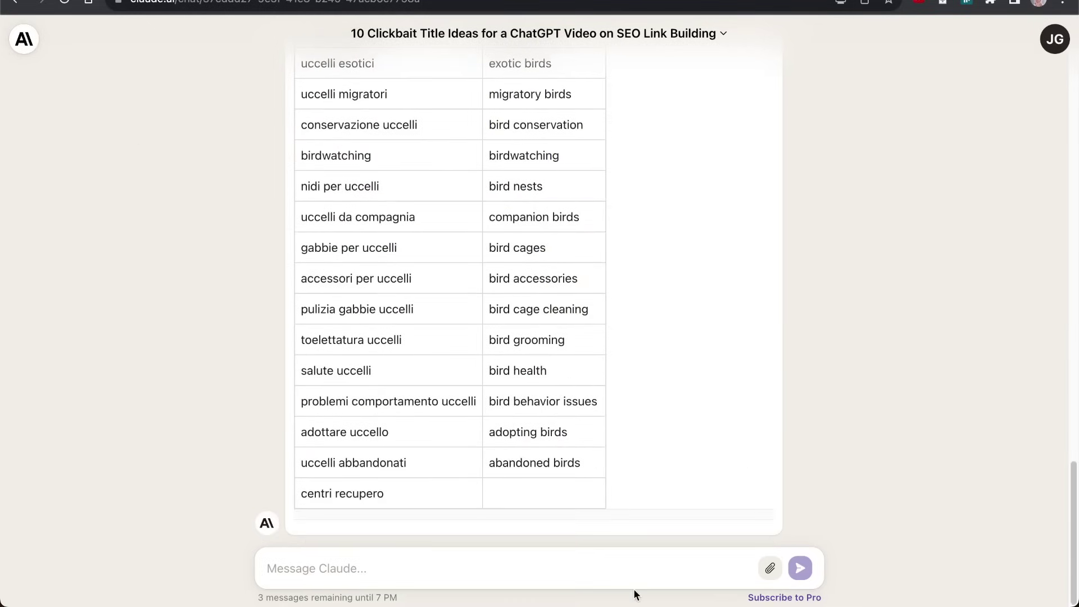
{"action": "scroll", "coordinate": [478, 390], "scroll_direction": "up", "scroll_amount": 2}
{"action": "scroll", "coordinate": [478, 389], "scroll_direction": "up", "scroll_amount": 5}
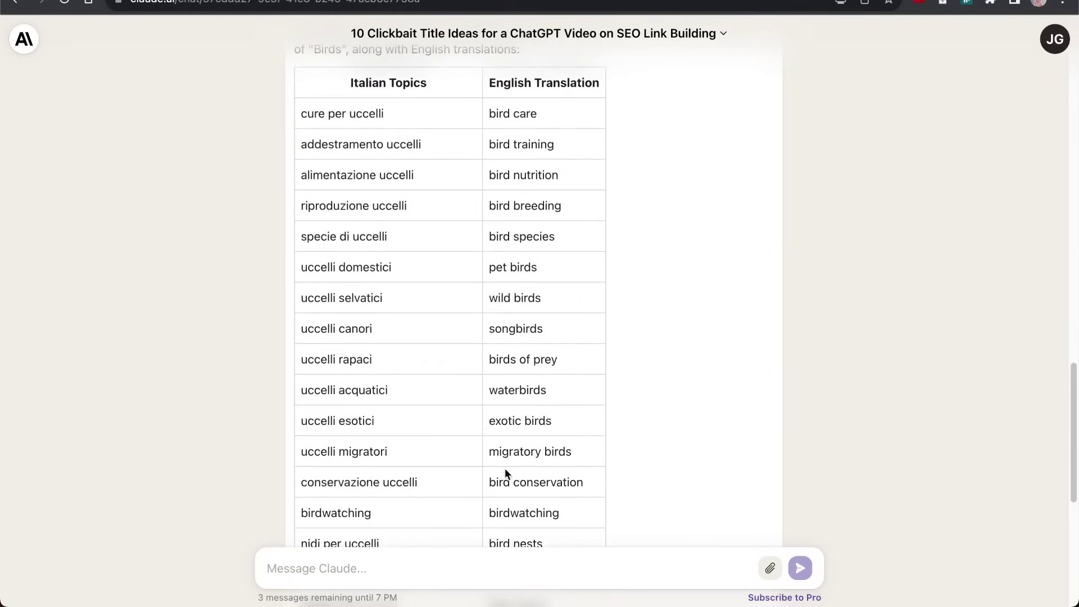
{"action": "scroll", "coordinate": [512, 384], "scroll_direction": "down", "scroll_amount": 3}
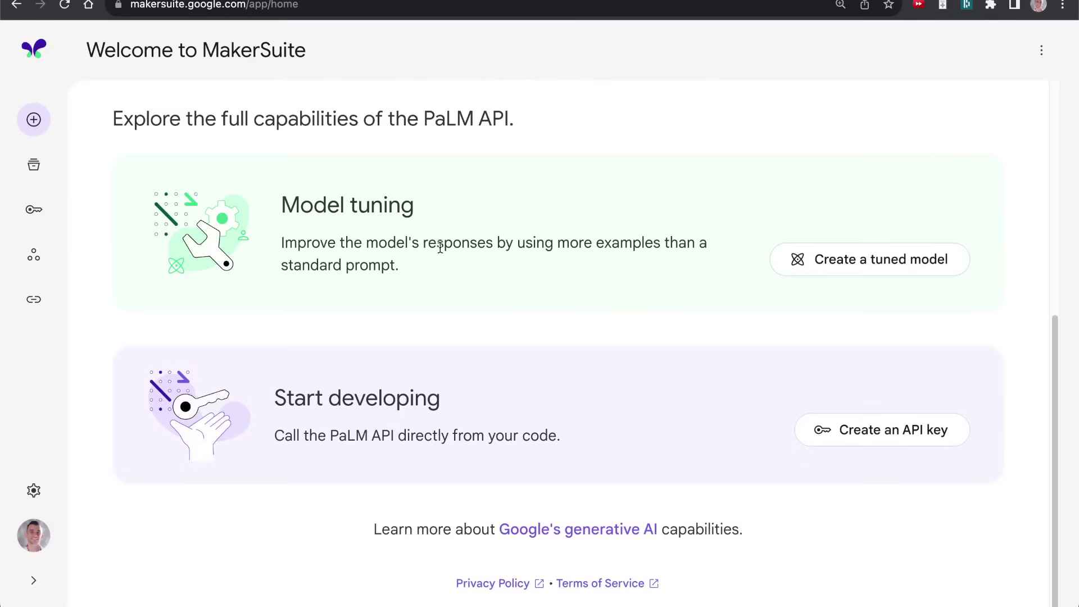
- On the MakerSuite site, highlight the PaLM API mention and create an API key in a new project
{"action": "scroll", "coordinate": [524, 178], "scroll_direction": "up", "scroll_amount": 8}
{"action": "key", "text": "ctrl+minus"}
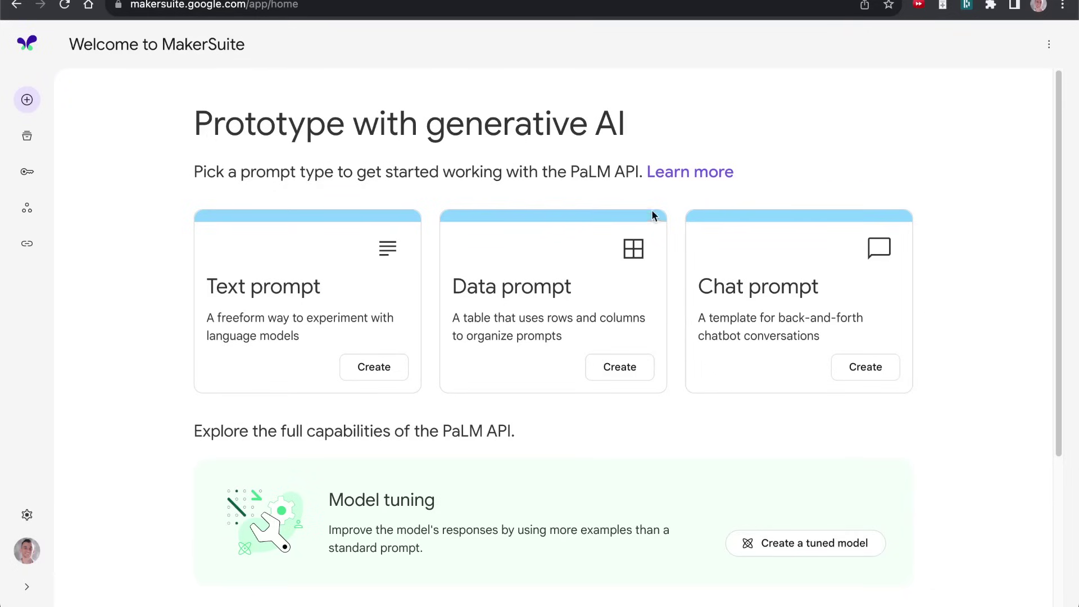
{"action": "left_click_drag", "start_coordinate": [640, 173], "coordinate": [572, 164]}
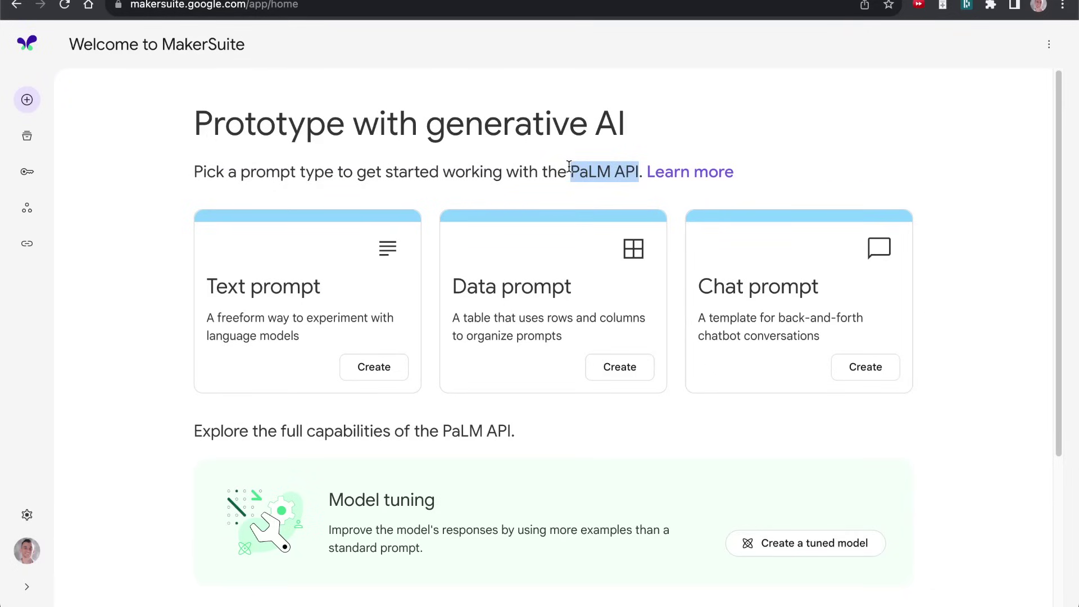
{"action": "left_click", "coordinate": [27, 171]}
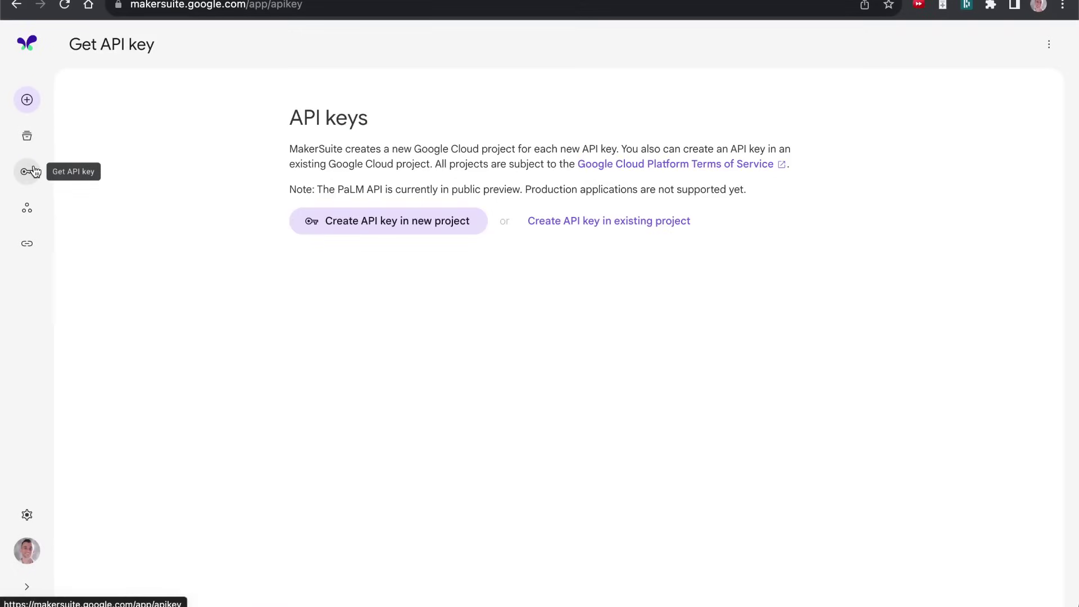
{"action": "left_click", "coordinate": [346, 228]}
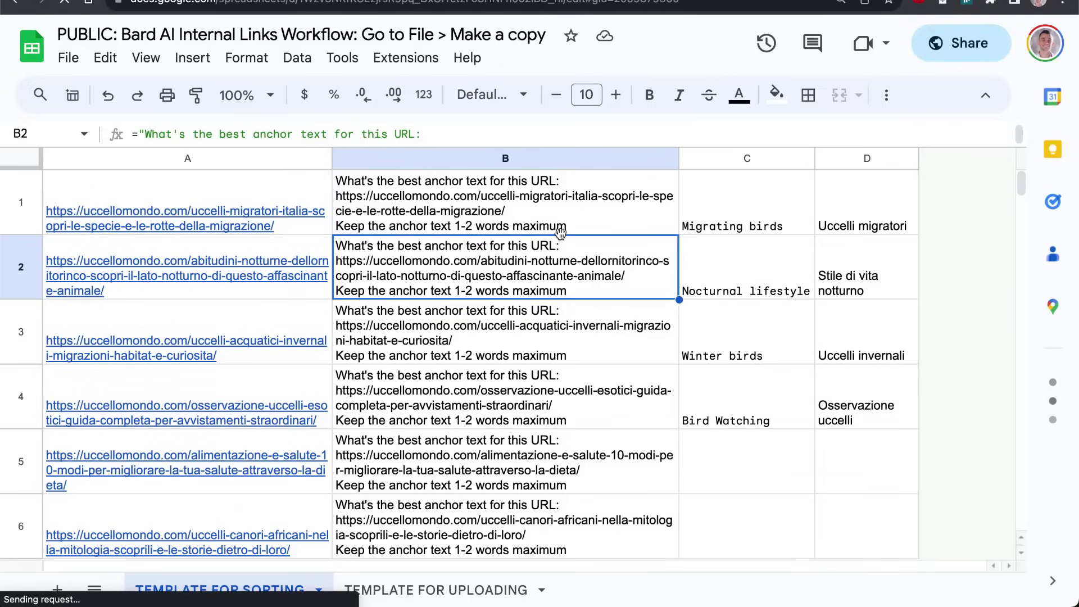
- Copy the generated API key into the apiKey variable of the Bard AI Internal Links sheet's BARD SCRIPT and save the script
{"action": "key", "text": "Up"}
{"action": "left_click", "coordinate": [342, 58]}
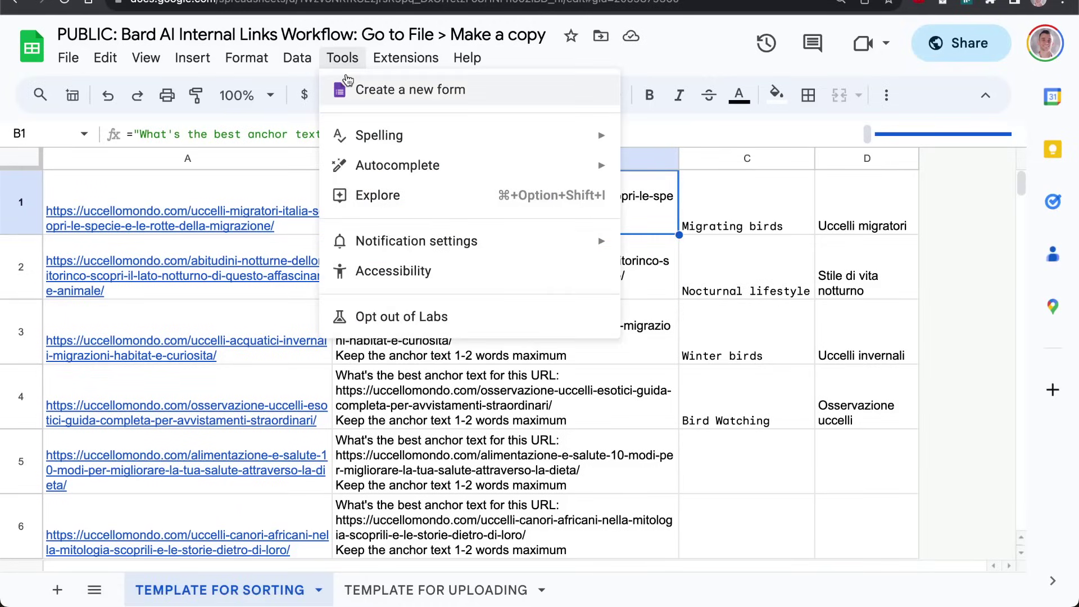
{"action": "left_click", "coordinate": [344, 56]}
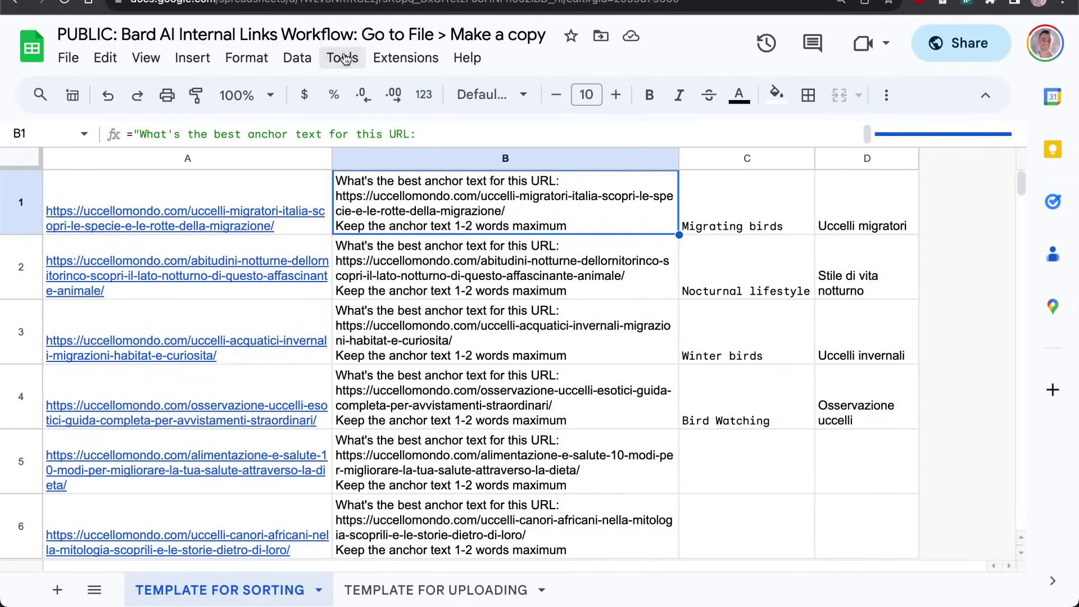
{"action": "left_click", "coordinate": [345, 58]}
{"action": "mouse_move", "coordinate": [399, 66]}
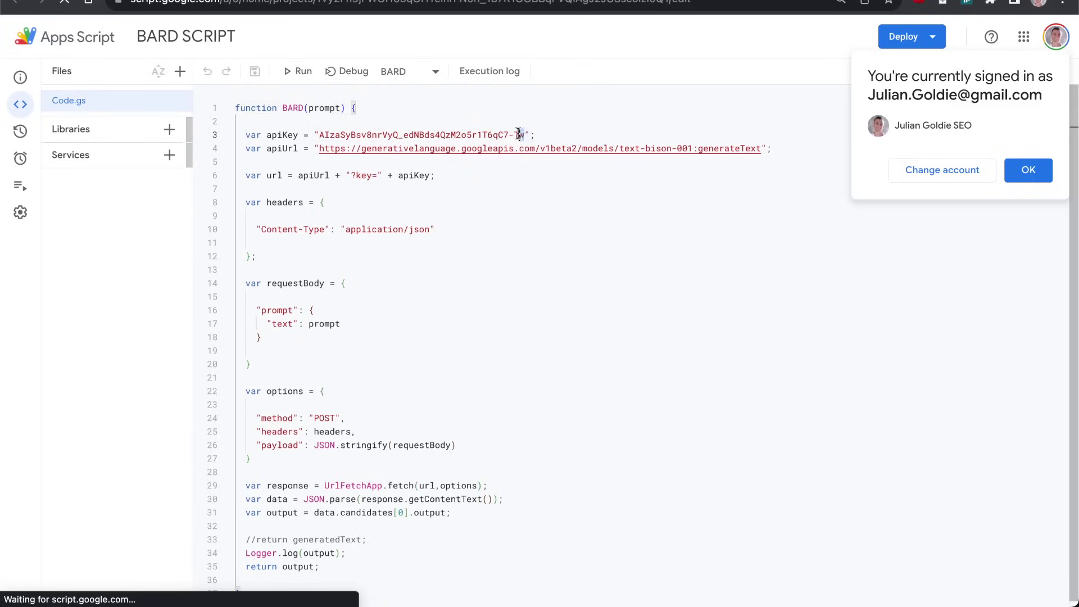
{"action": "left_click_drag", "start_coordinate": [524, 134], "coordinate": [319, 133]}
{"action": "key", "text": "ctrl+v"}
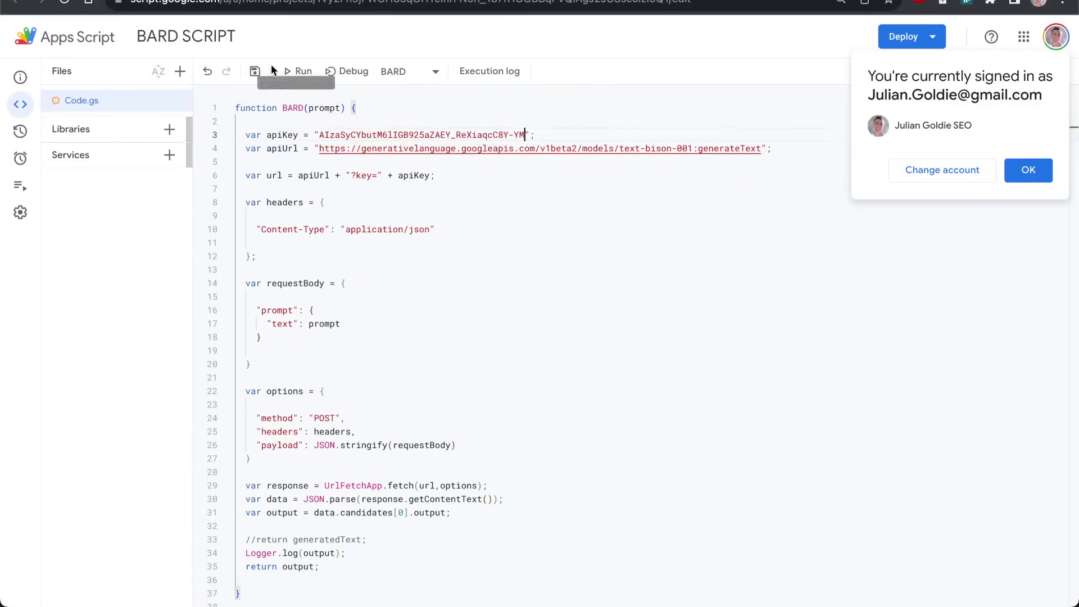
{"action": "left_click", "coordinate": [255, 71]}
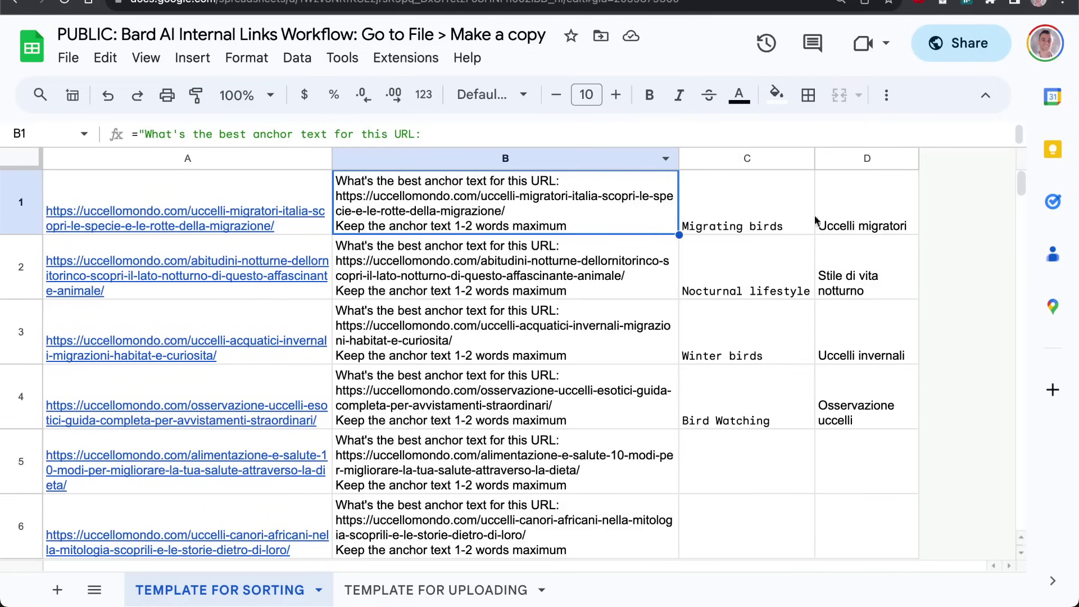
- In the TEMPLATE FOR SORTING sheet, examine the URLs, anchor text prompts and column C bard formulas, ending with column C selected
{"action": "key", "text": "Right"}
{"action": "key", "text": "ctrl+space"}
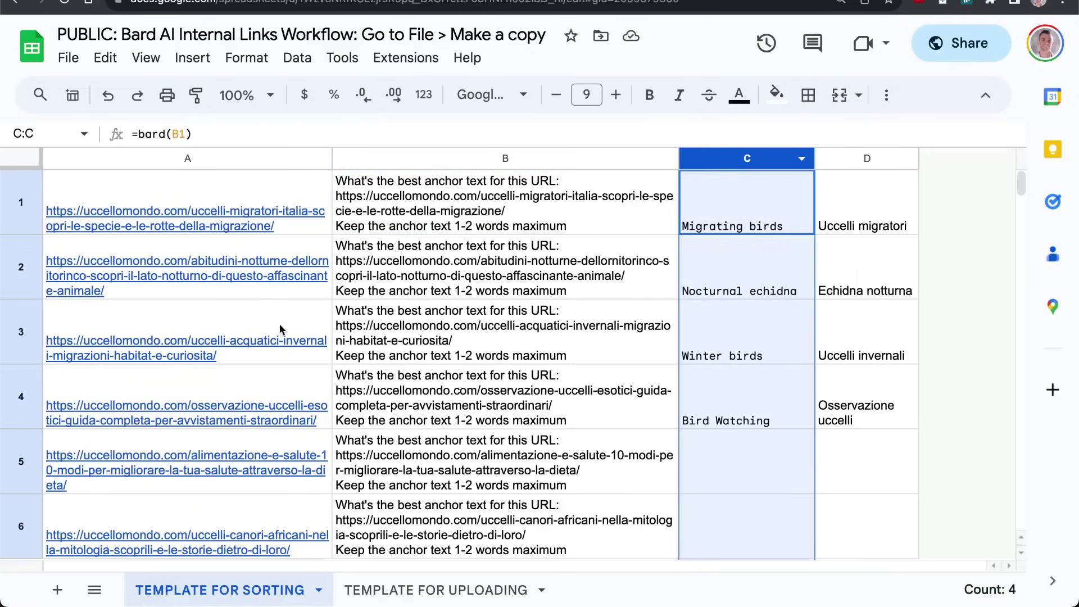
{"action": "left_click", "coordinate": [789, 282]}
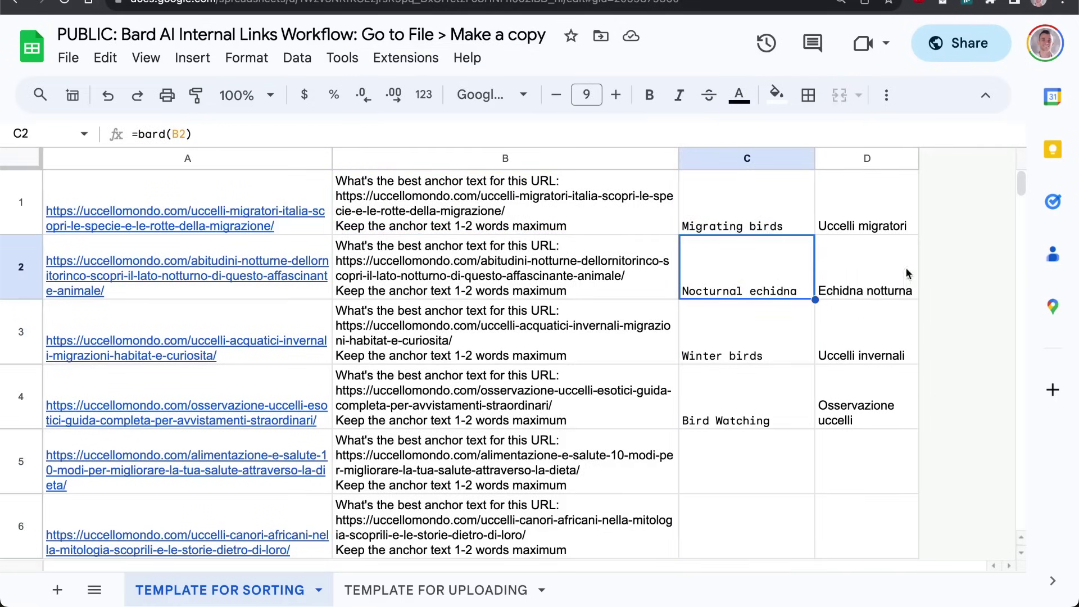
{"action": "left_click", "coordinate": [134, 221]}
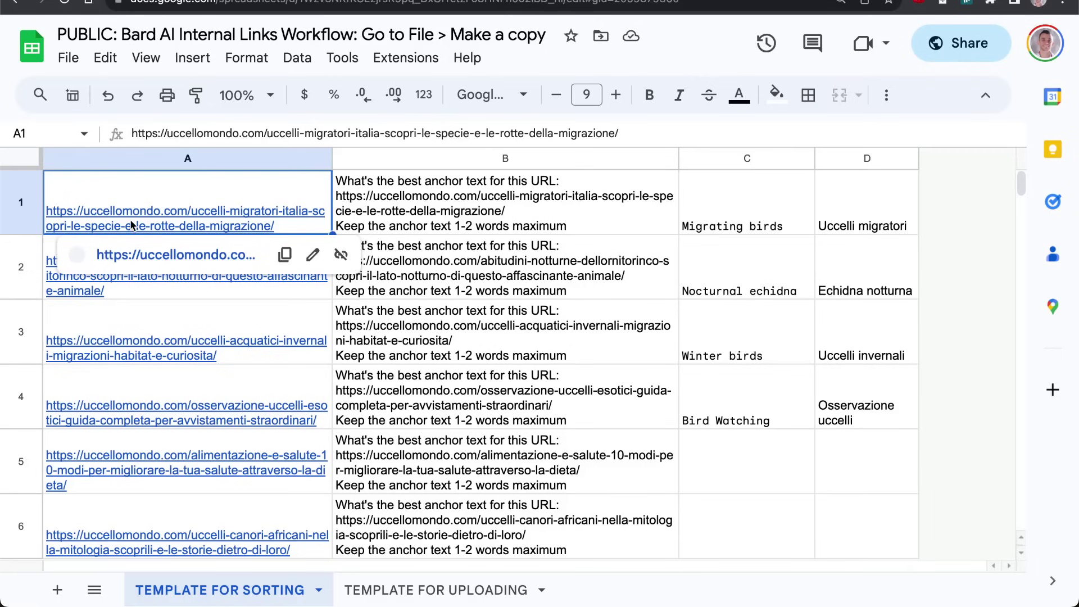
{"action": "left_click", "coordinate": [380, 193]}
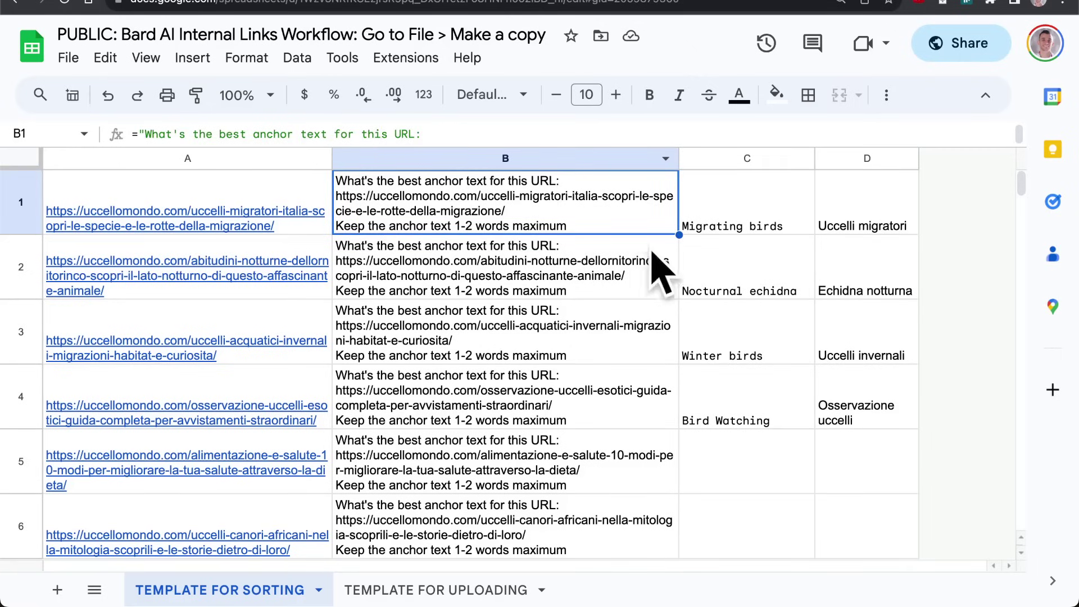
{"action": "left_click", "coordinate": [700, 213]}
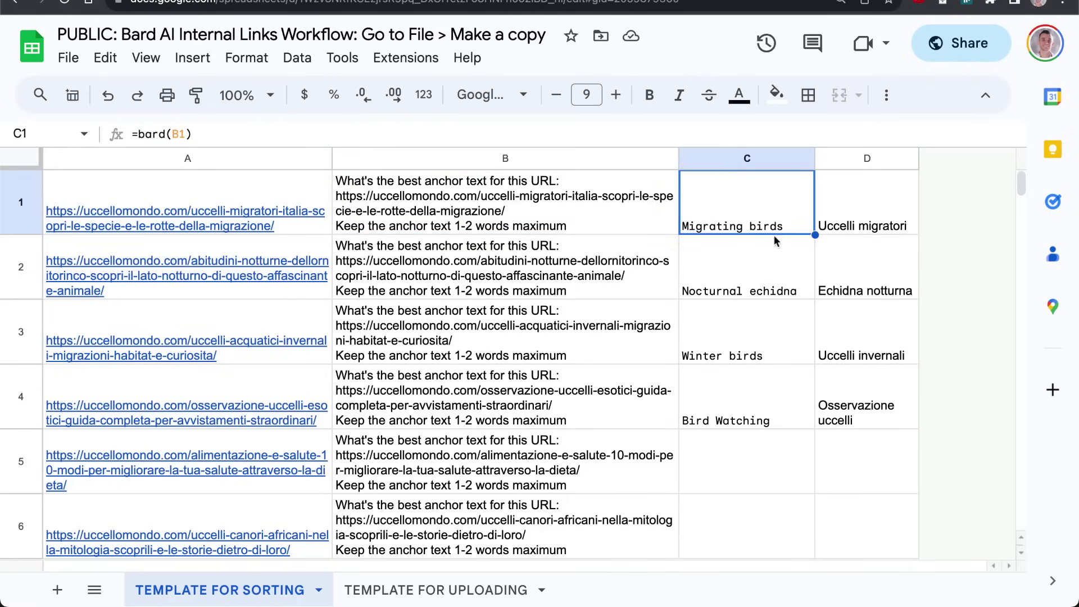
{"action": "left_click", "coordinate": [408, 197]}
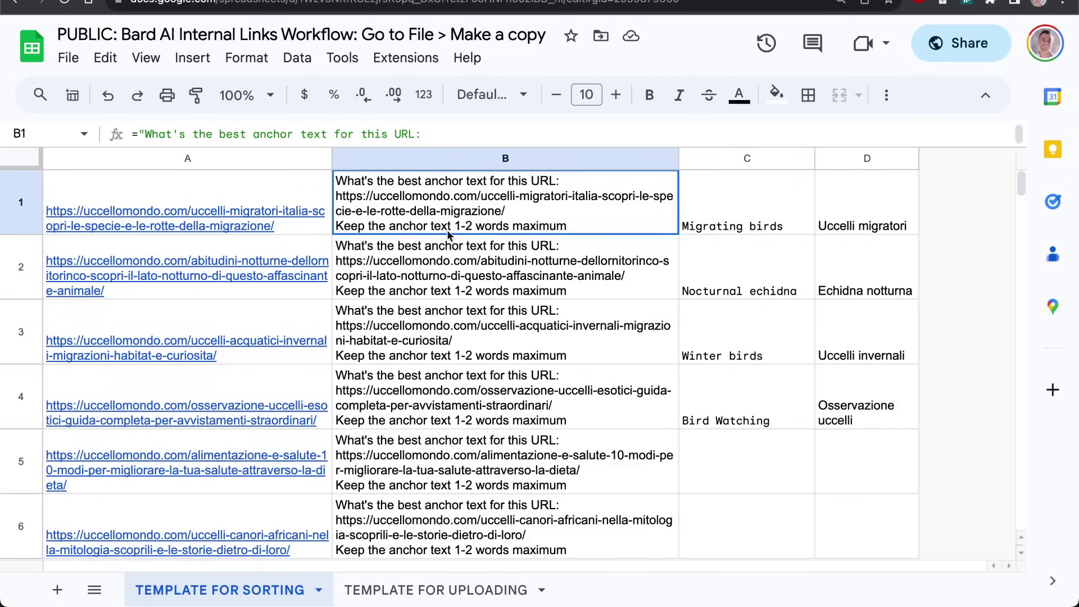
{"action": "left_click", "coordinate": [454, 297]}
{"action": "mouse_move", "coordinate": [168, 264]}
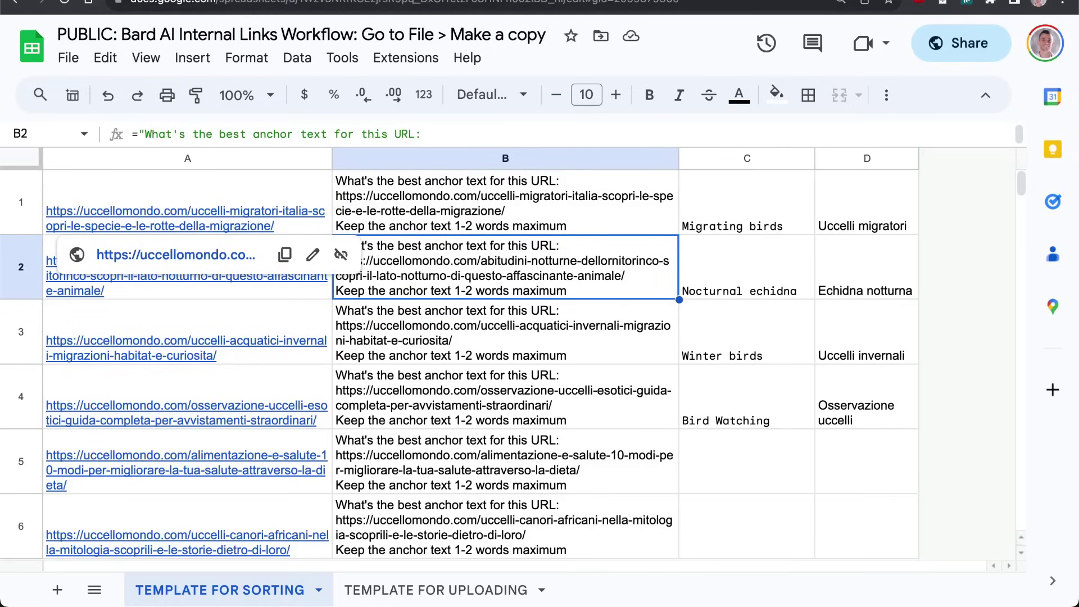
{"action": "left_click", "coordinate": [725, 159]}
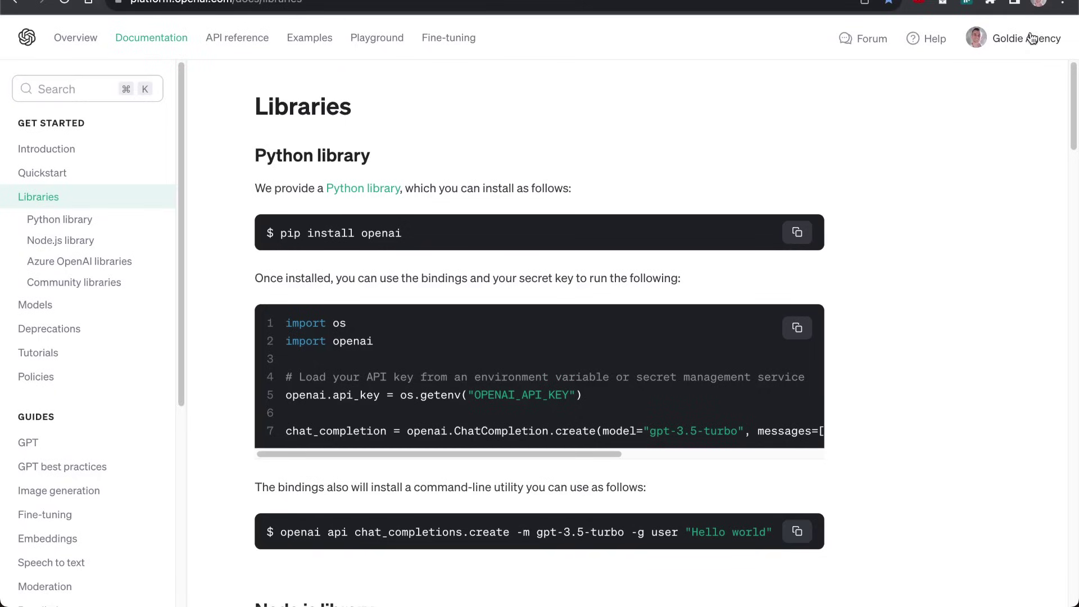
- Check the OpenAI account's API keys page and July daily usage chart, and return to the internal links sheet
{"action": "left_click", "coordinate": [1032, 38]}
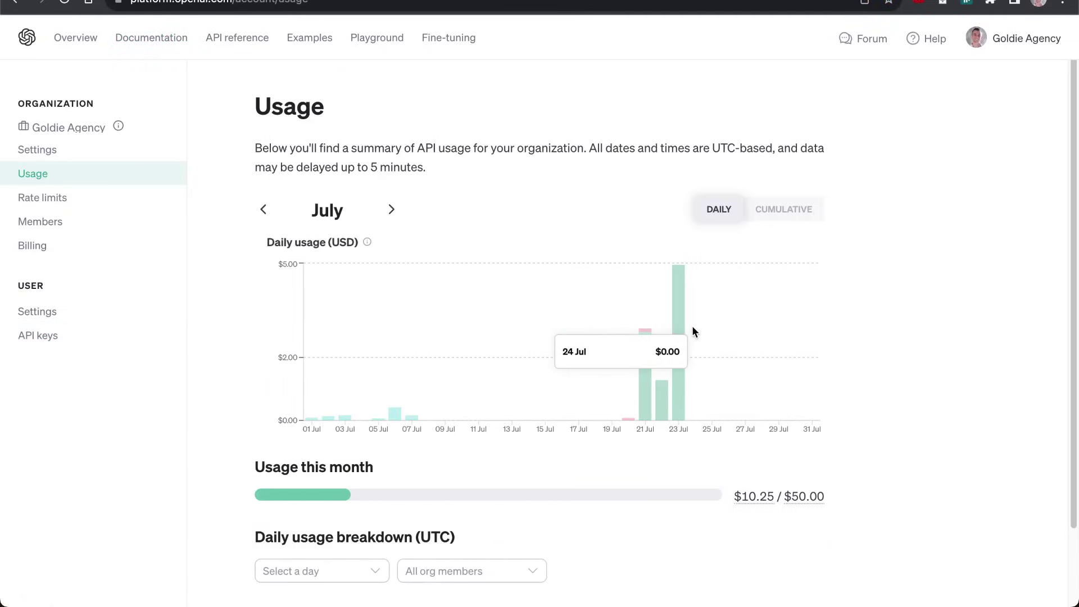
{"action": "mouse_move", "coordinate": [682, 335]}
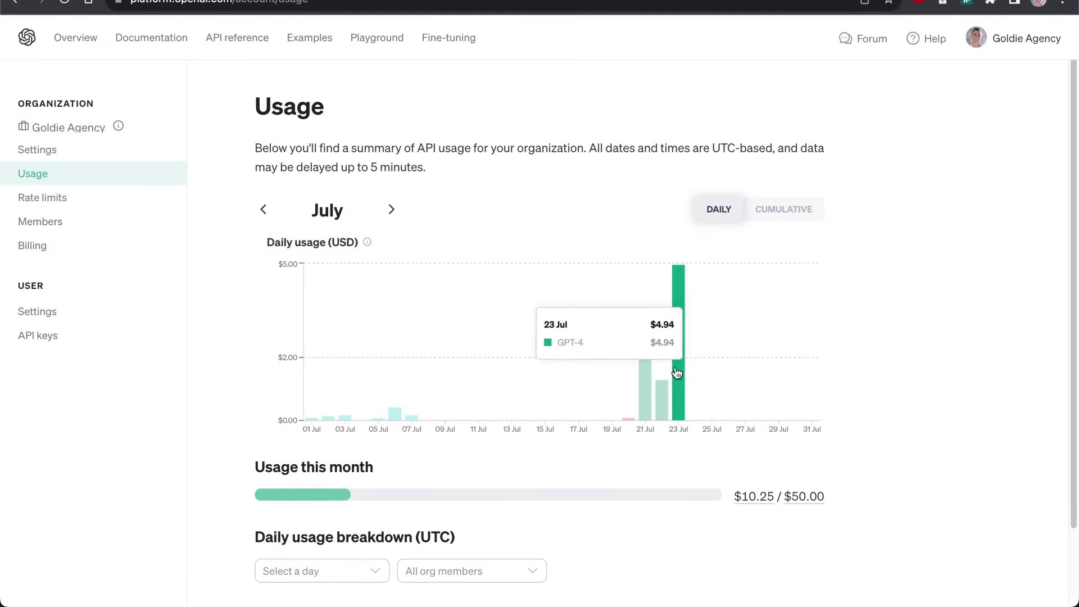
{"action": "mouse_move", "coordinate": [646, 375]}
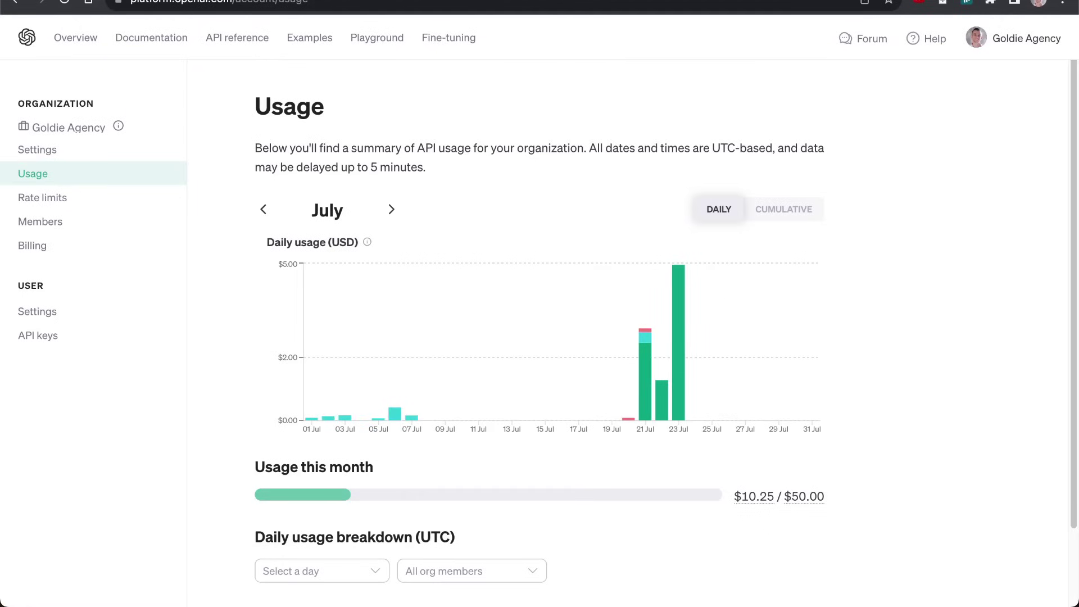
{"action": "left_click", "coordinate": [397, 0]}
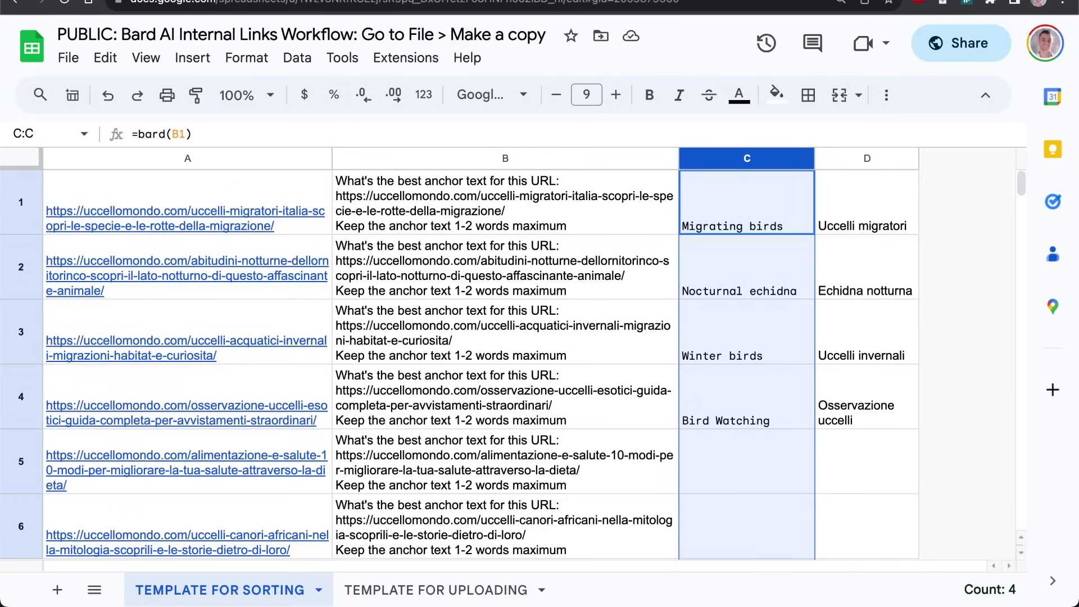
- Open the GPT for Sheets and Docs add-on, look through its sidebar's options, and close it
{"action": "left_click", "coordinate": [373, 59]}
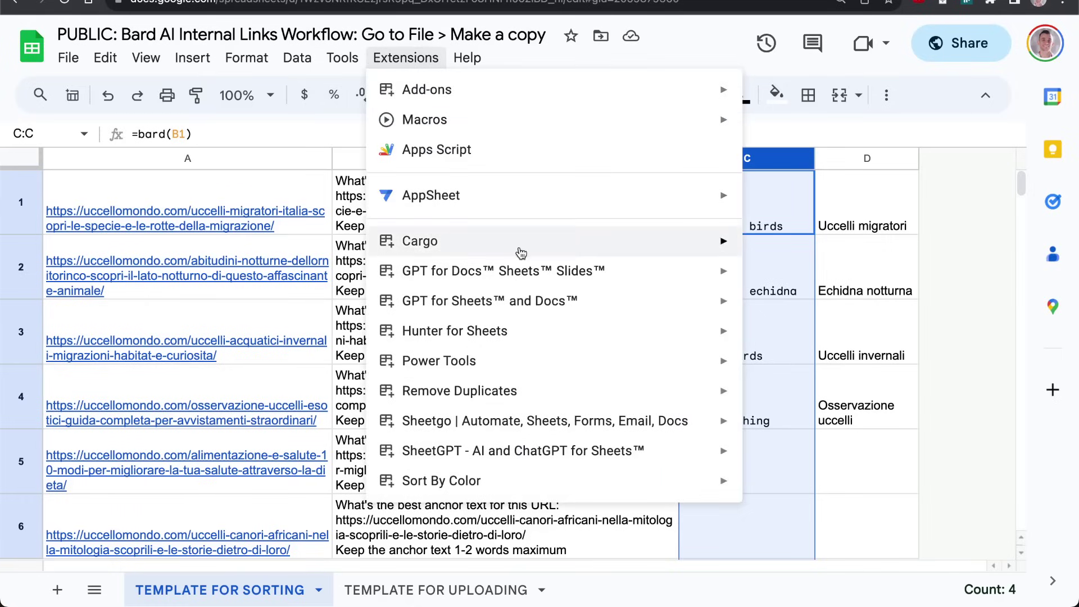
{"action": "mouse_move", "coordinate": [554, 302]}
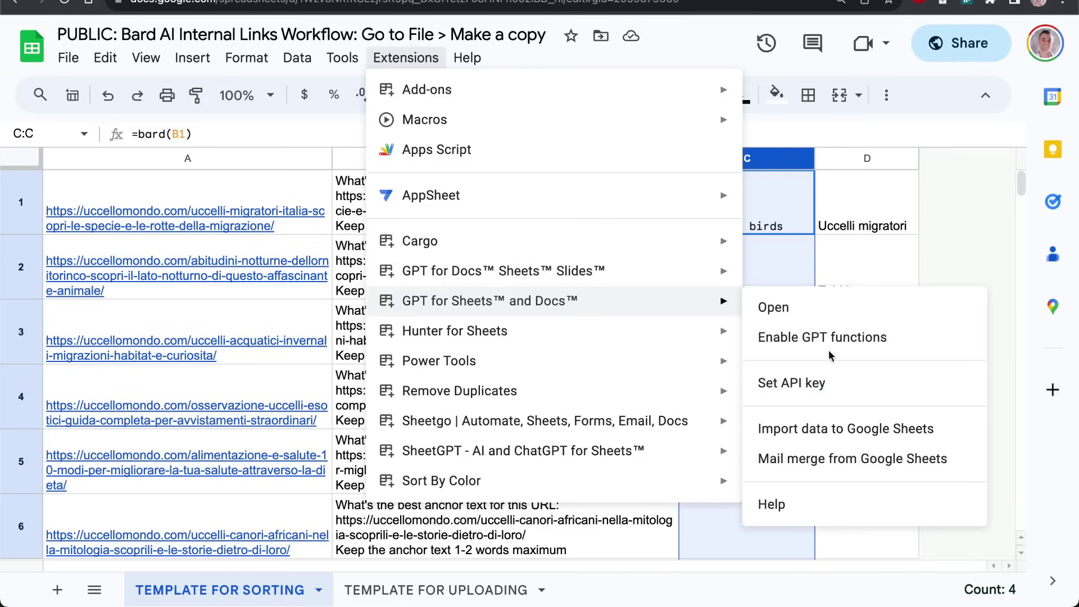
{"action": "left_click", "coordinate": [762, 310]}
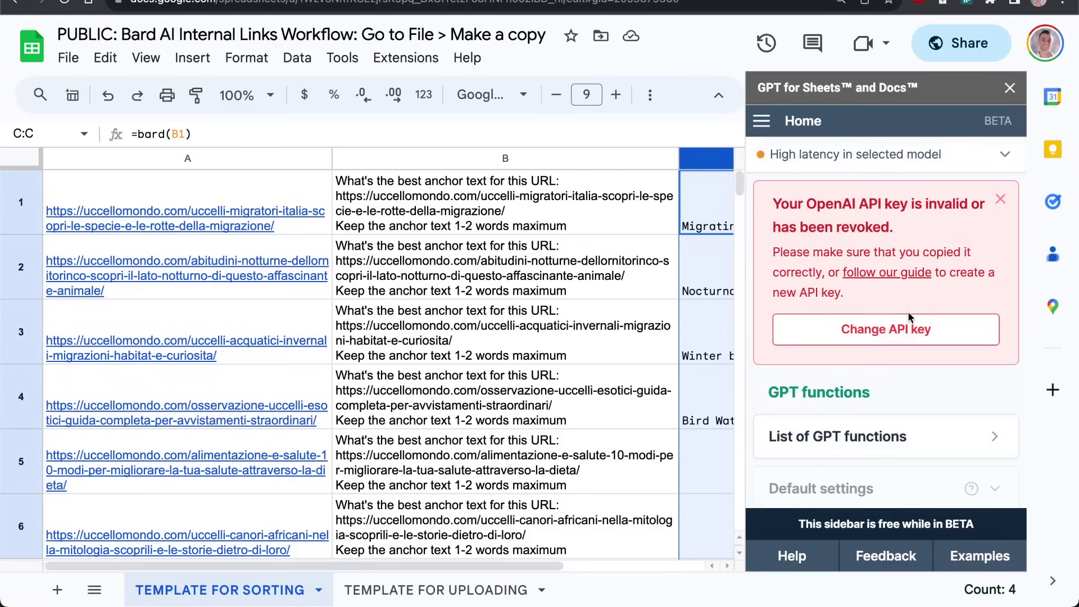
{"action": "scroll", "coordinate": [909, 316], "scroll_direction": "down", "scroll_amount": 5}
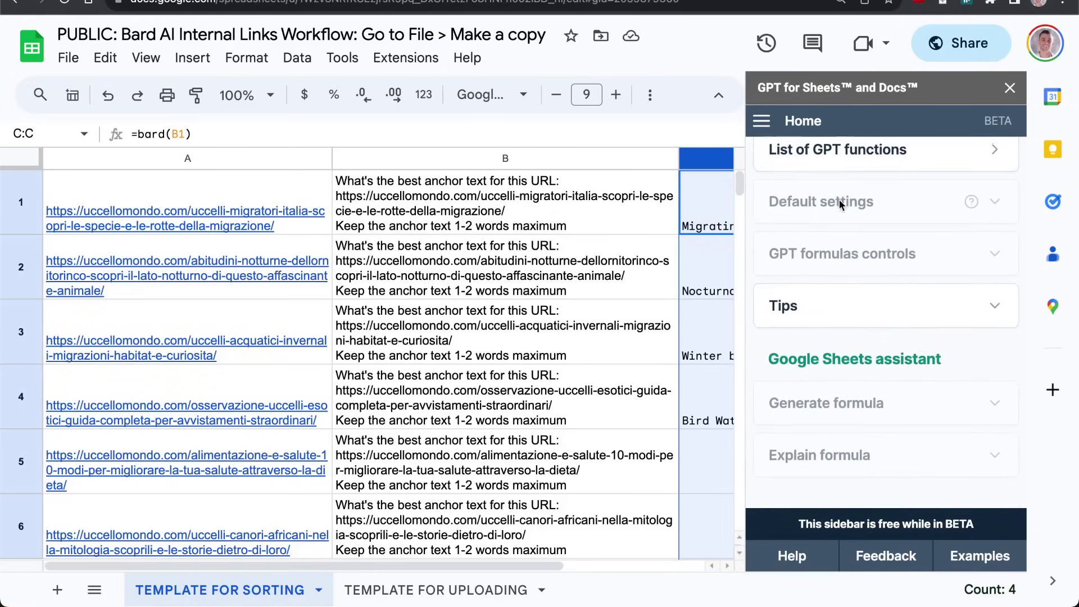
{"action": "scroll", "coordinate": [843, 247], "scroll_direction": "up", "scroll_amount": 5}
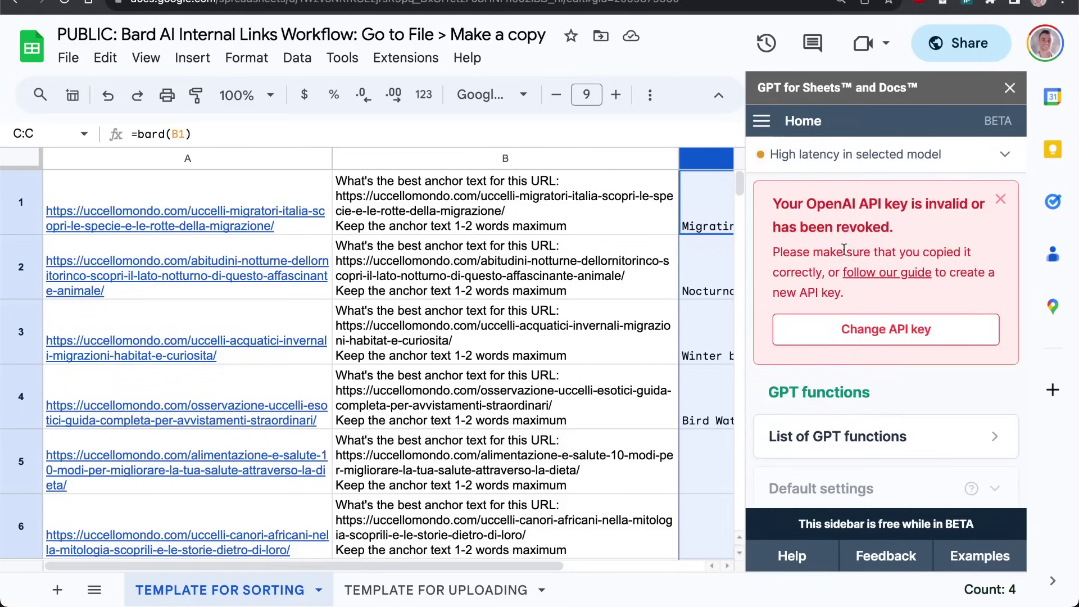
{"action": "left_click", "coordinate": [1010, 88]}
- Inspect the bard formulas behind the anchor texts in cells C1 and C4 of column C
{"action": "left_click", "coordinate": [717, 200]}
{"action": "left_click", "coordinate": [697, 156]}
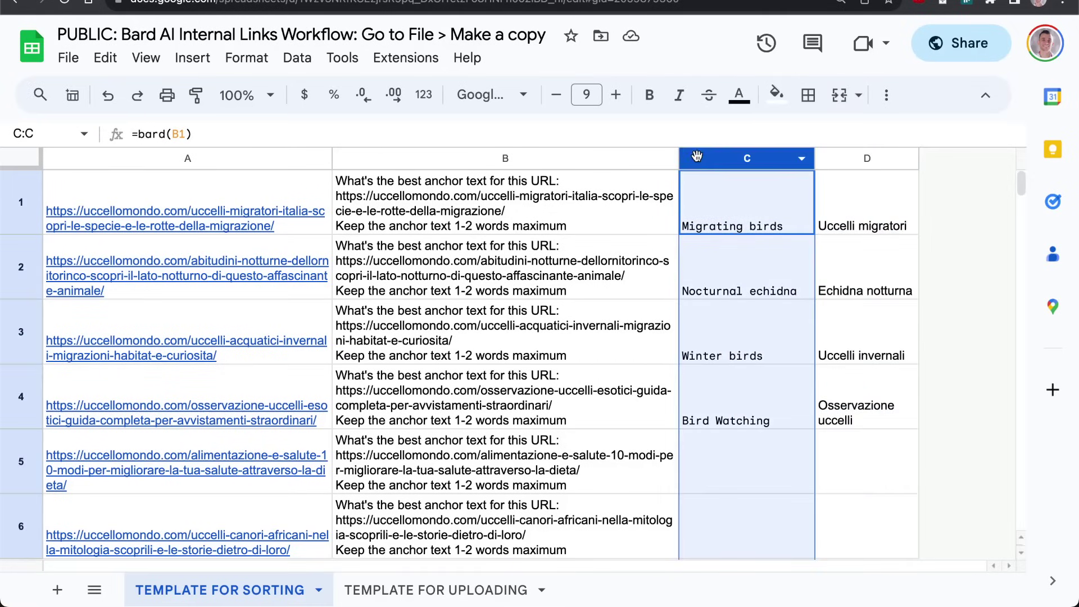
{"action": "left_click", "coordinate": [773, 217]}
{"action": "double_click", "coordinate": [769, 215]}
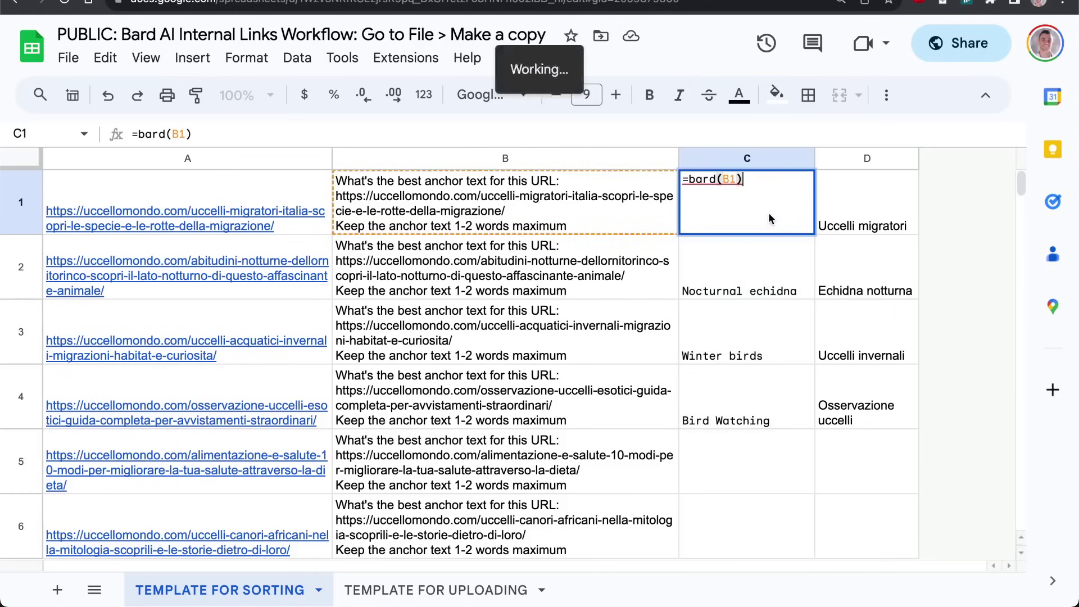
{"action": "left_click", "coordinate": [678, 370]}
{"action": "left_click", "coordinate": [795, 389]}
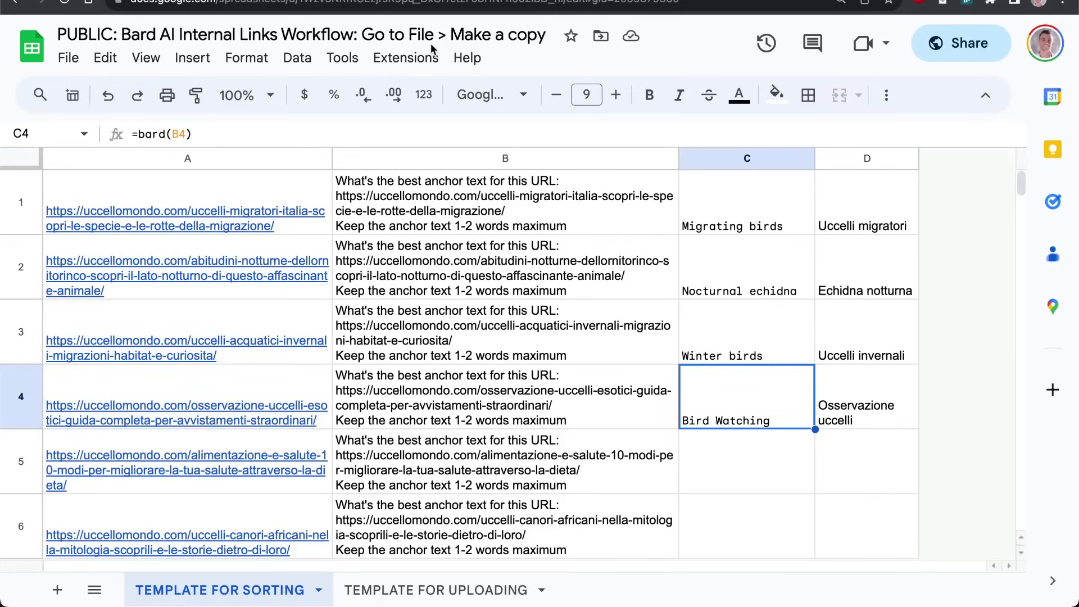
{"action": "left_click", "coordinate": [427, 65]}
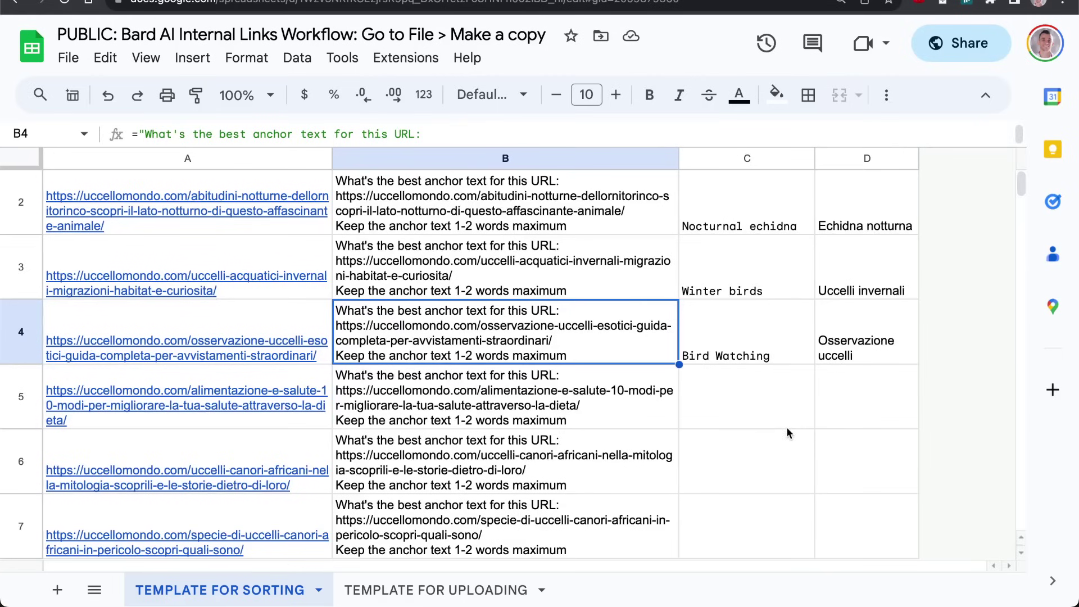
- Enter the formula =bard(B5) in cell C5 to generate an anchor text from the row's prompt
{"action": "left_click", "coordinate": [787, 428]}
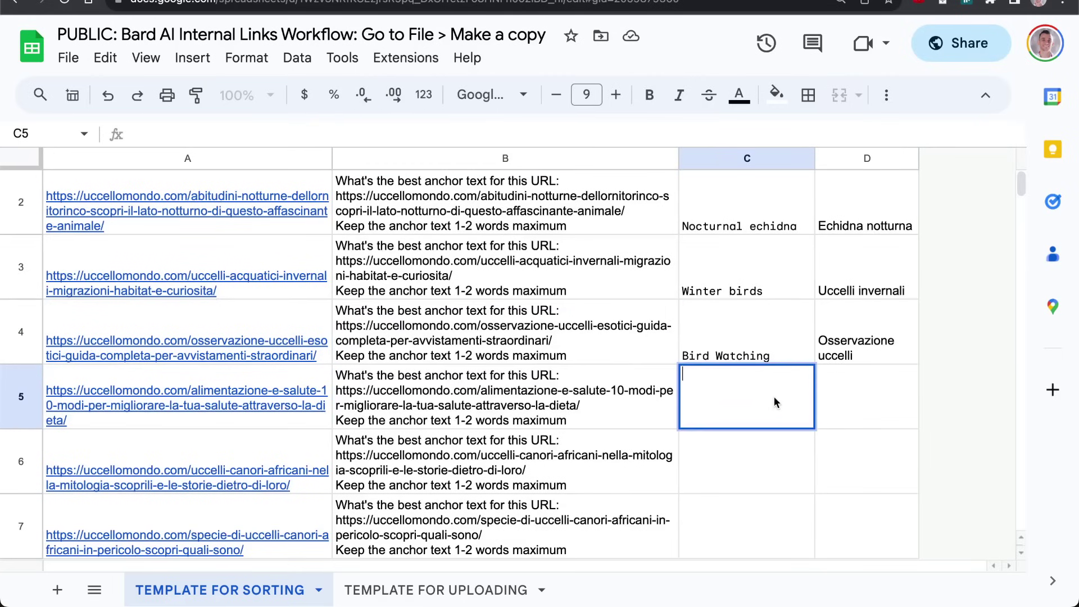
{"action": "type", "text": "=bard("}
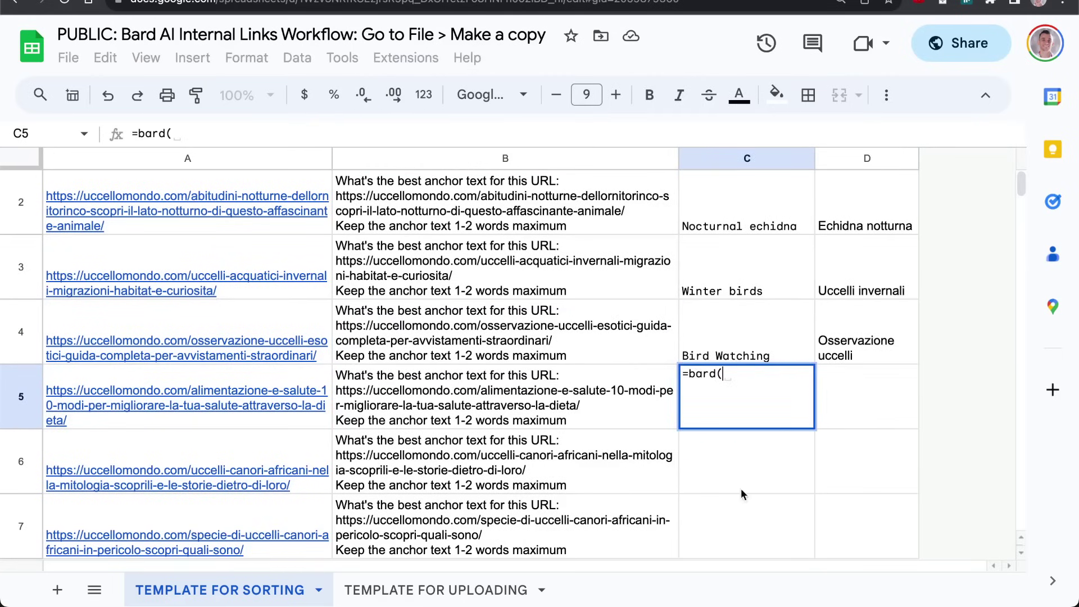
{"action": "left_click", "coordinate": [563, 373]}
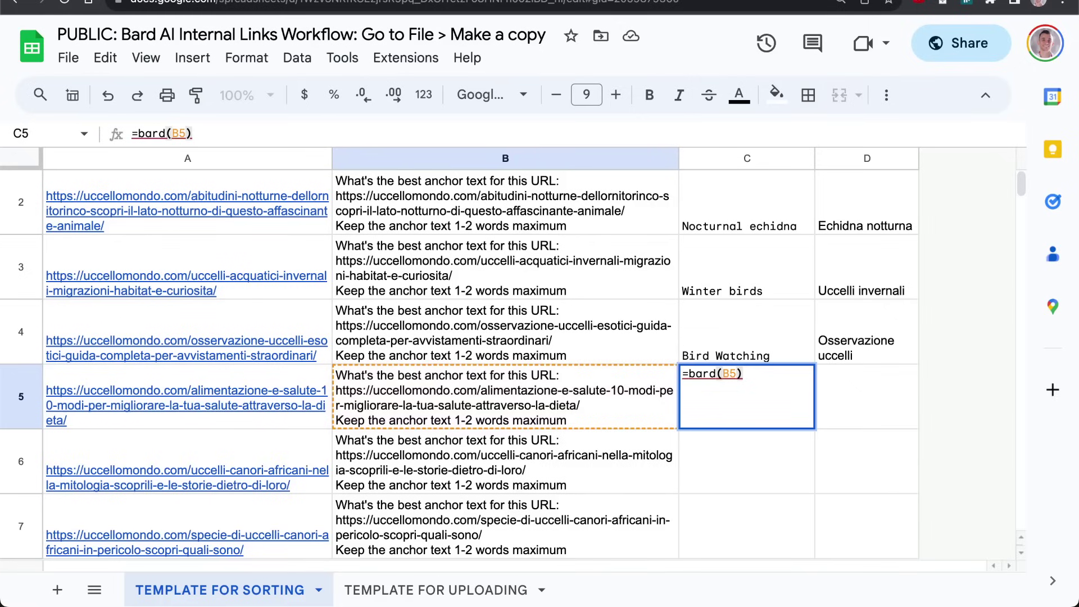
{"action": "key", "text": "Return"}
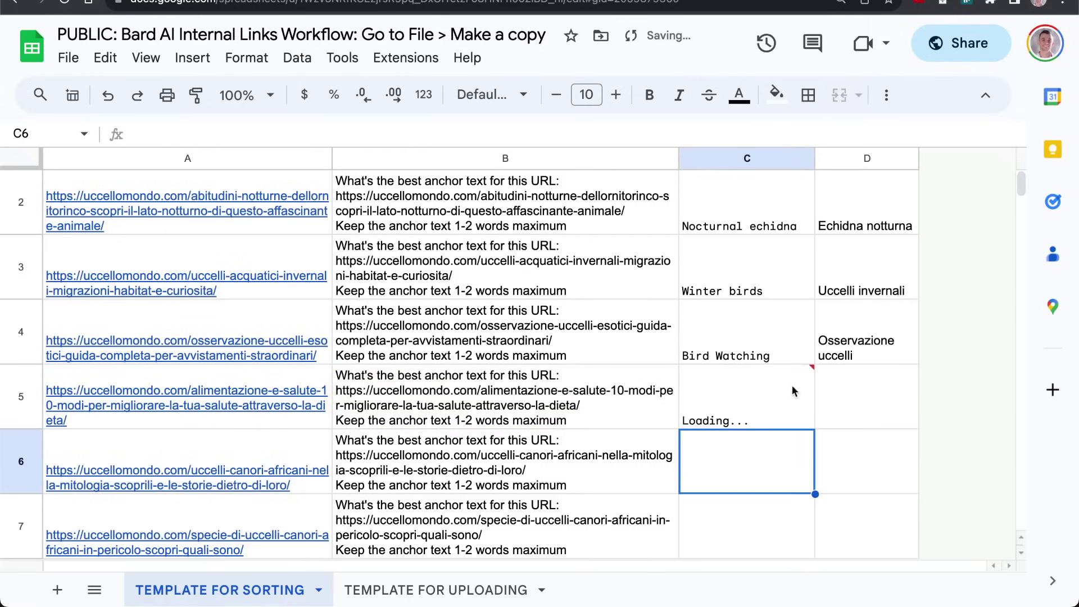
- Review the English-to-Italian GOOGLETRANSLATE formula in cell D4 and fill it down to D5
{"action": "left_click", "coordinate": [837, 358]}
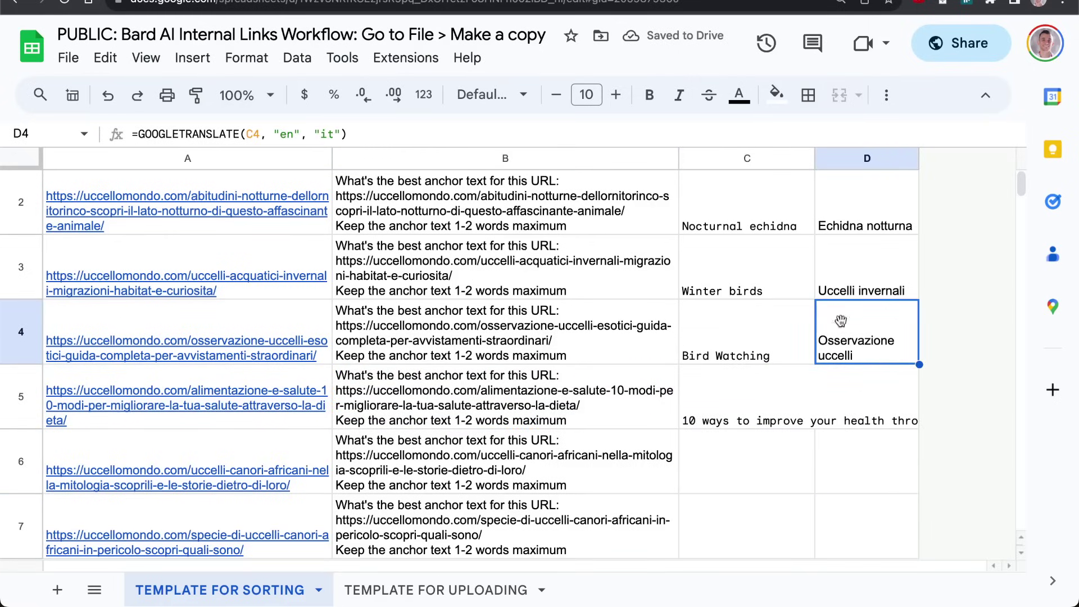
{"action": "double_click", "coordinate": [849, 323]}
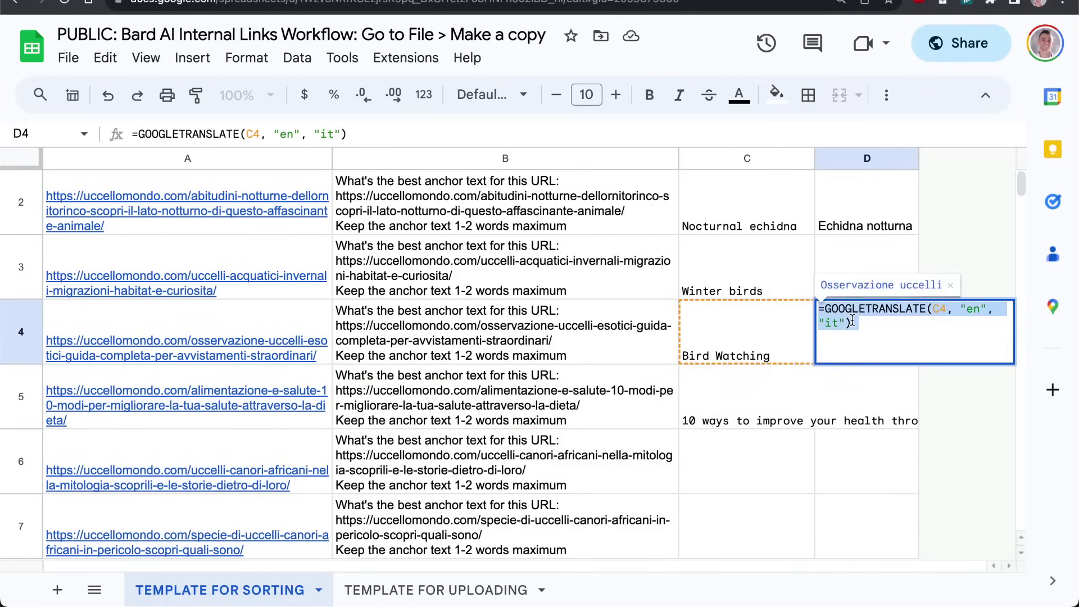
{"action": "key", "text": "ctrl+a"}
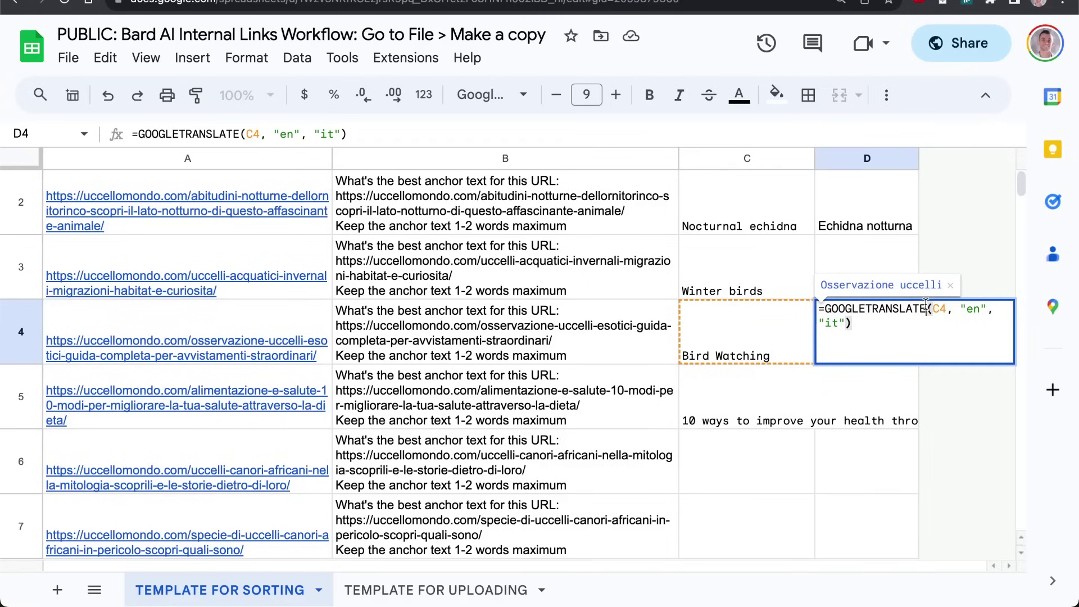
{"action": "left_click_drag", "start_coordinate": [926, 309], "coordinate": [795, 308]}
{"action": "key", "text": "ctrl+a"}
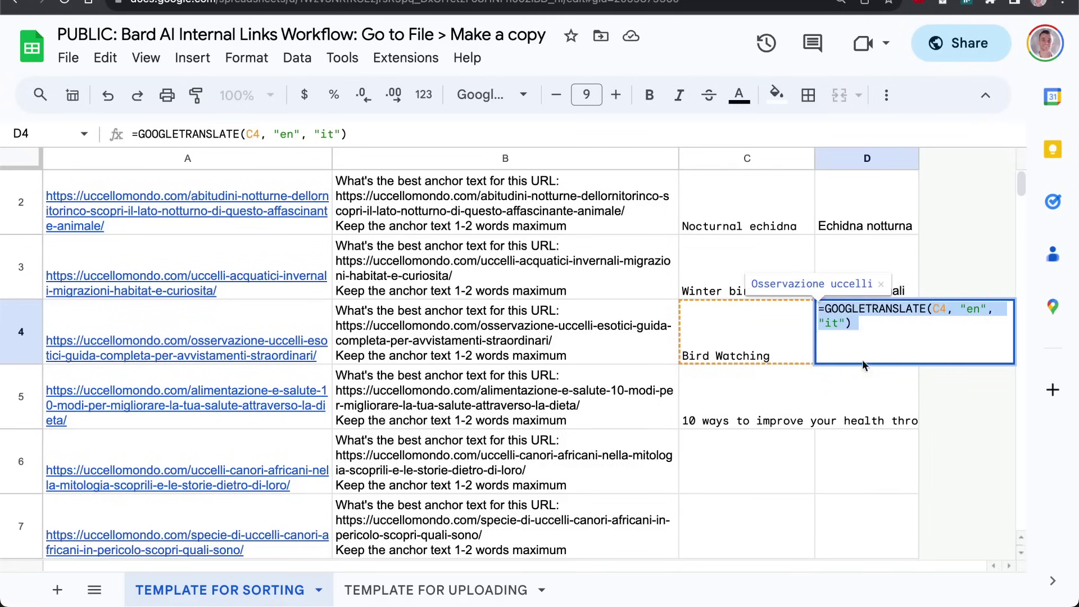
{"action": "left_click_drag", "start_coordinate": [952, 327], "coordinate": [553, 236]}
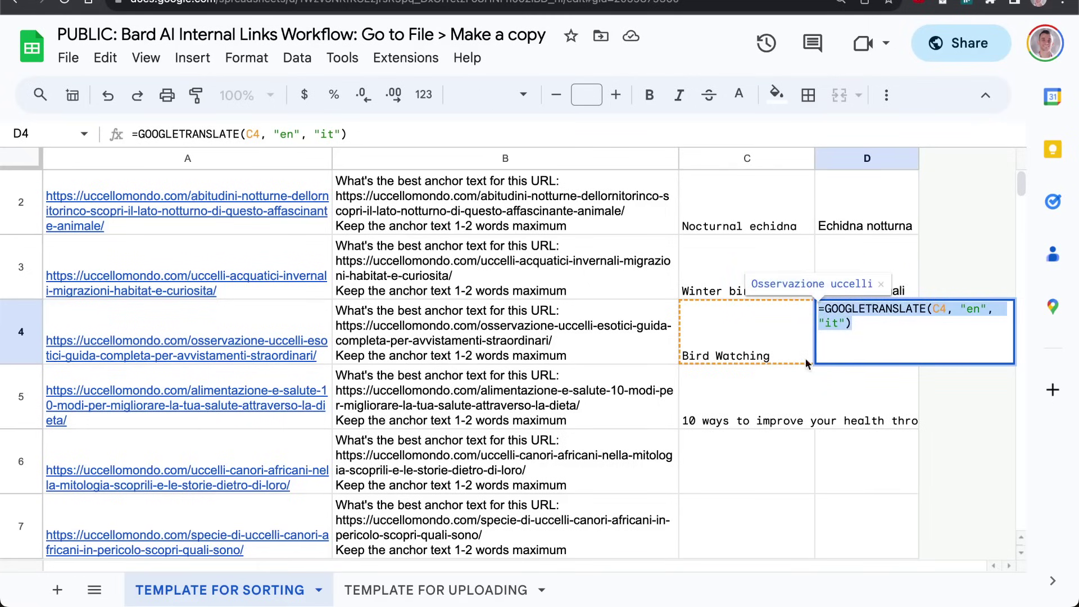
{"action": "left_click", "coordinate": [904, 388]}
{"action": "left_click", "coordinate": [901, 358]}
{"action": "left_click_drag", "start_coordinate": [919, 365], "coordinate": [914, 419]}
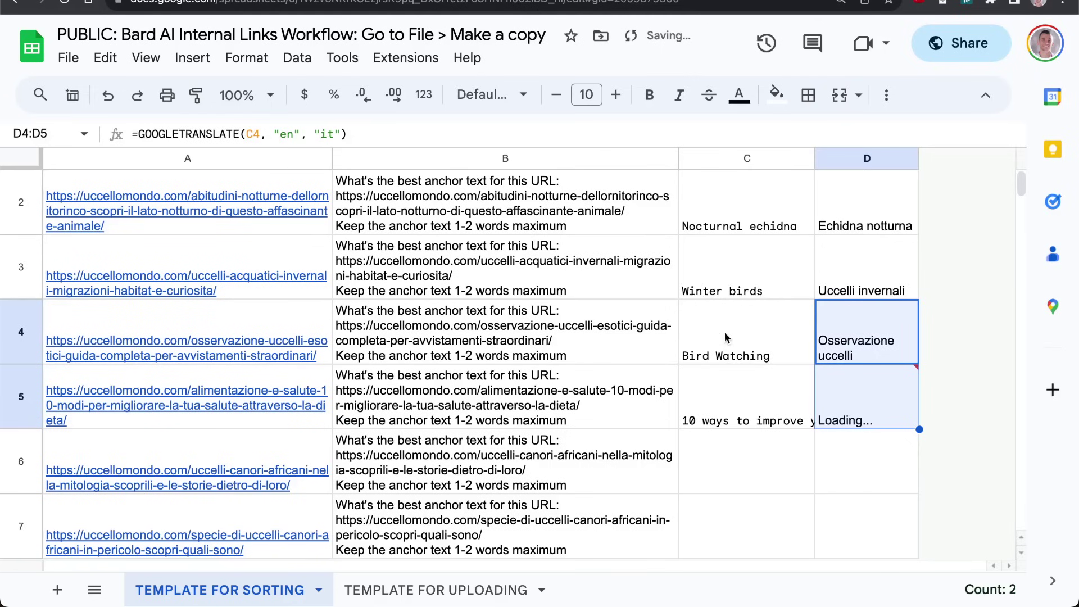
- Check the formula in C5 and the anchor text prompts in column B, from B1 and B2 down the sheet
{"action": "left_click", "coordinate": [741, 386]}
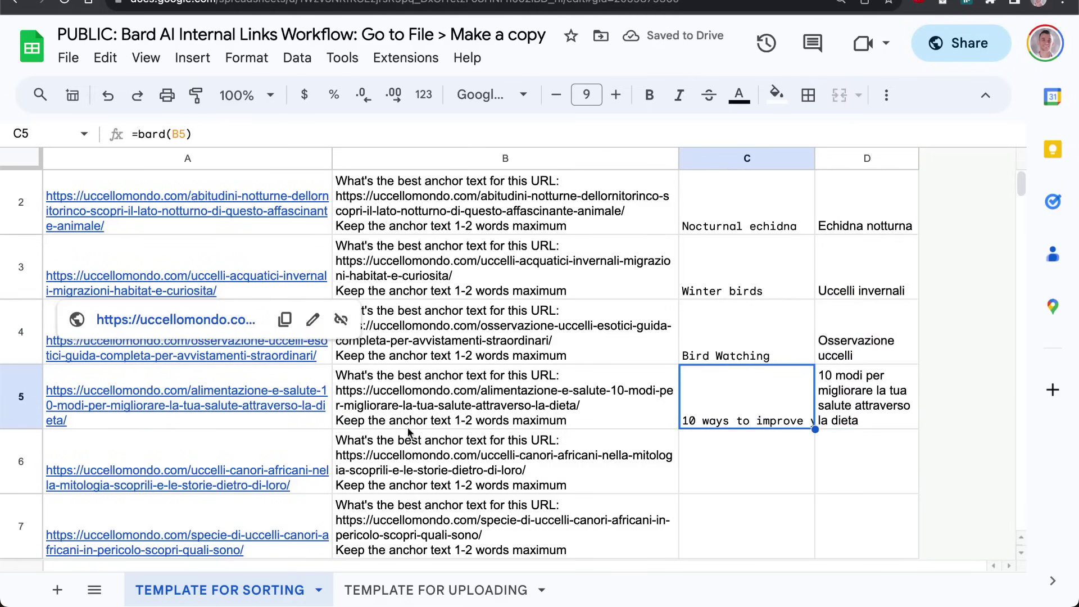
{"action": "scroll", "coordinate": [409, 432], "scroll_direction": "up", "scroll_amount": 1}
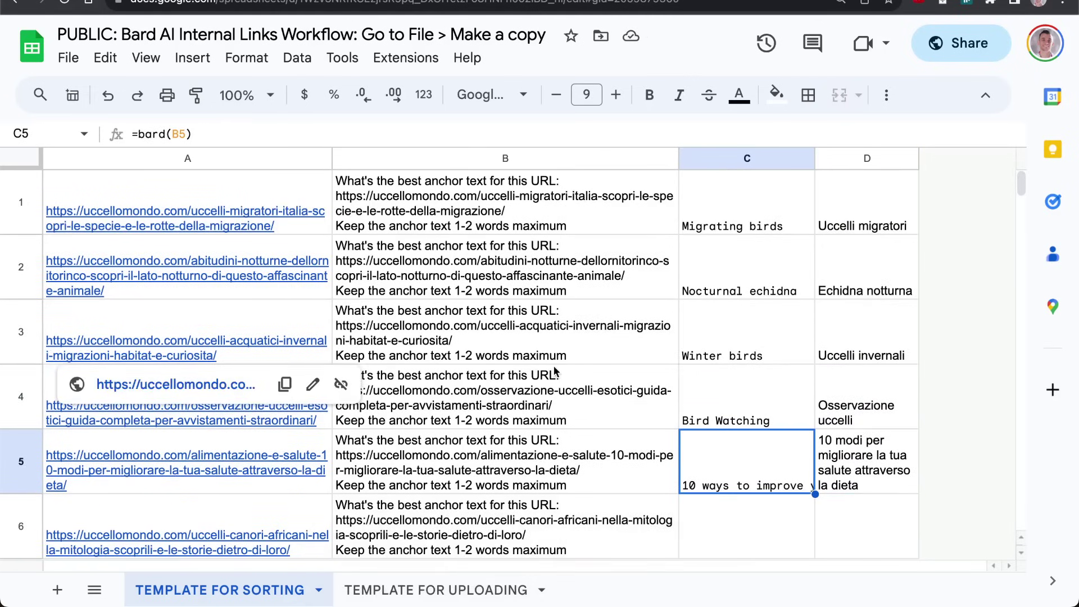
{"action": "left_click", "coordinate": [492, 278]}
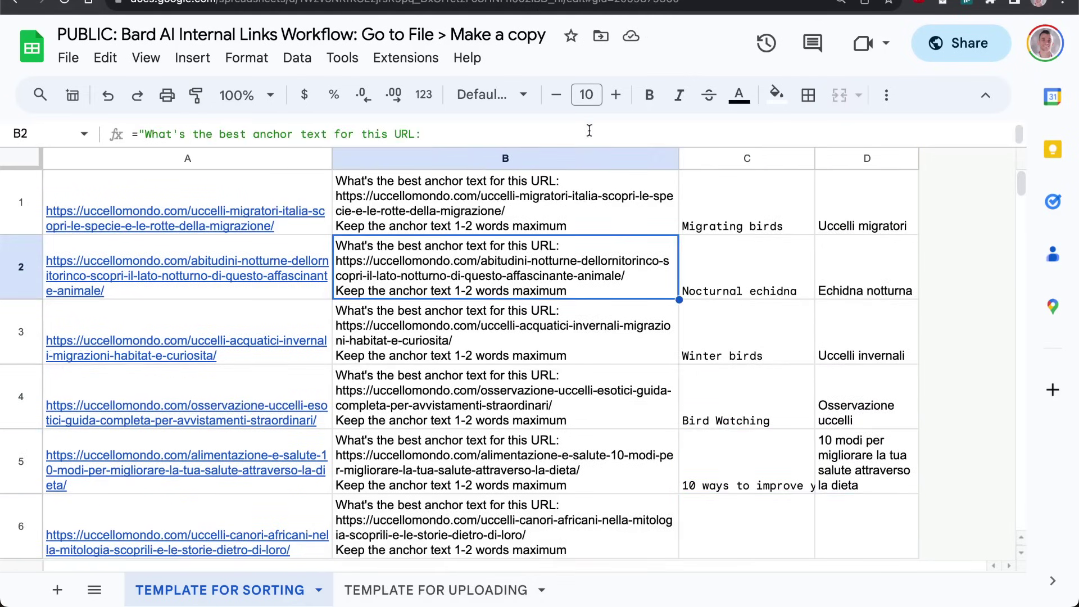
{"action": "left_click", "coordinate": [579, 186]}
{"action": "scroll", "coordinate": [573, 258], "scroll_direction": "down", "scroll_amount": 20}
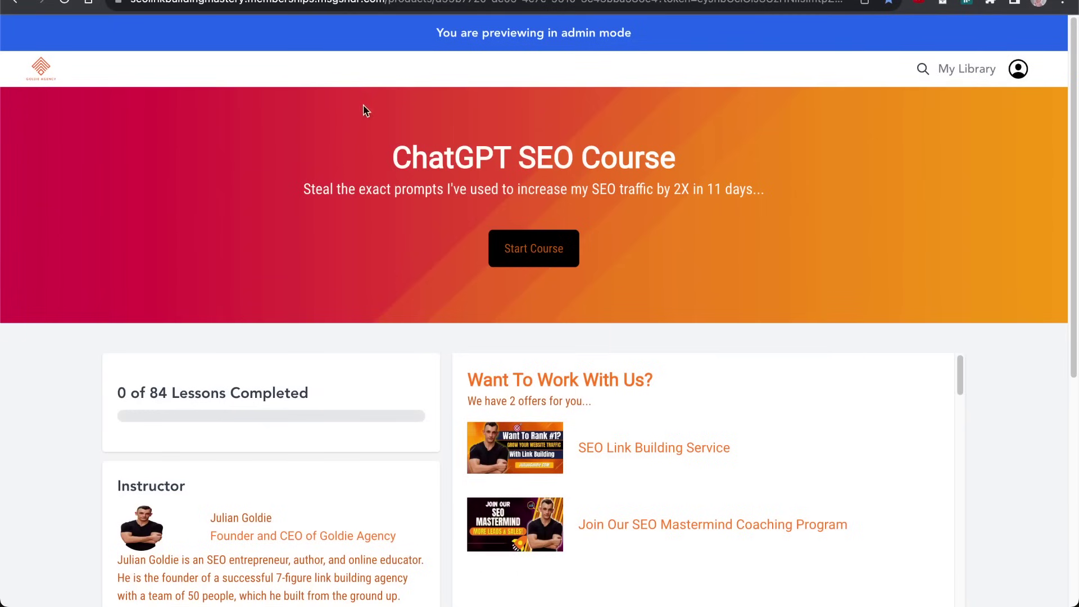
- Switch to the ChatGPT SEO Course page and highlight its title, subtitle and lesson progress line
{"action": "left_click_drag", "start_coordinate": [363, 107], "coordinate": [742, 197]}
{"action": "scroll", "coordinate": [706, 169], "scroll_direction": "down", "scroll_amount": 2}
{"action": "scroll", "coordinate": [815, 207], "scroll_direction": "down", "scroll_amount": 2}
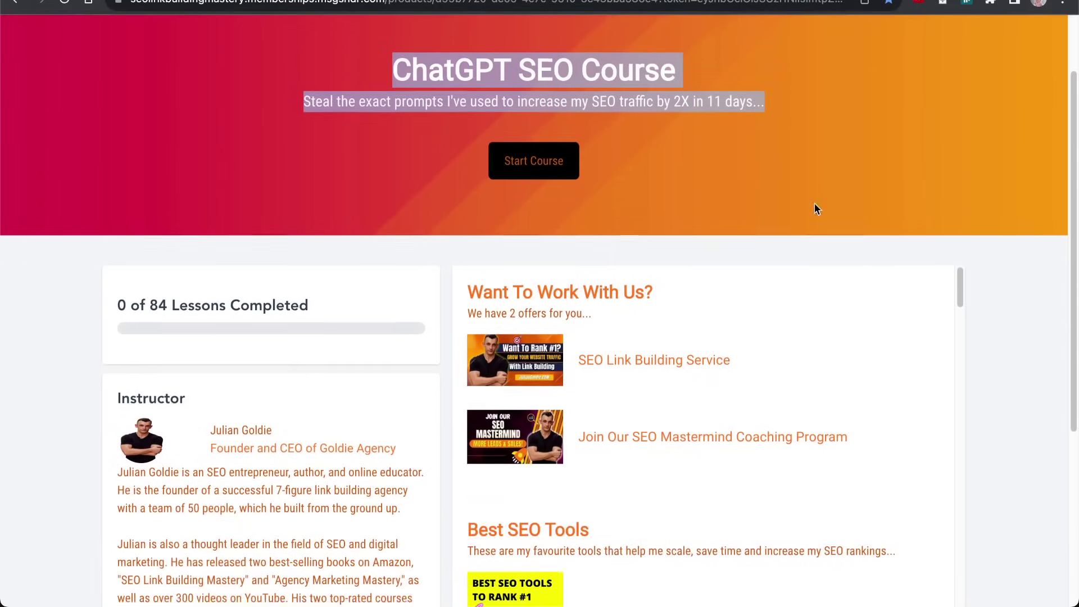
{"action": "left_click_drag", "start_coordinate": [106, 200], "coordinate": [332, 204]}
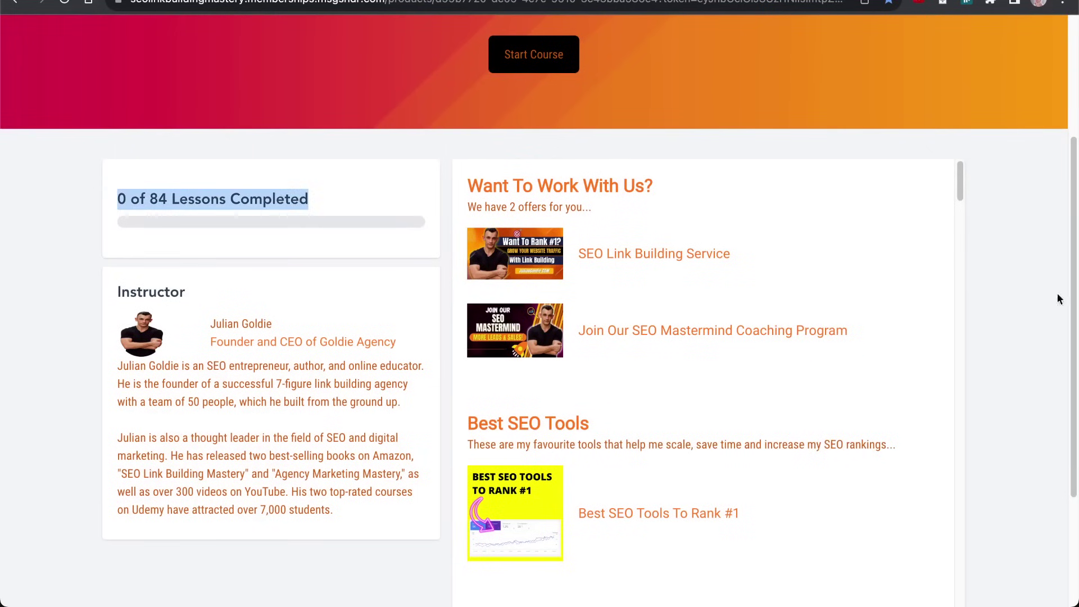
- Browse the course's lesson list, from SEO tools, keyword research and content creation through internal links to AI SEO Automations
{"action": "scroll", "coordinate": [956, 349], "scroll_direction": "down", "scroll_amount": 2}
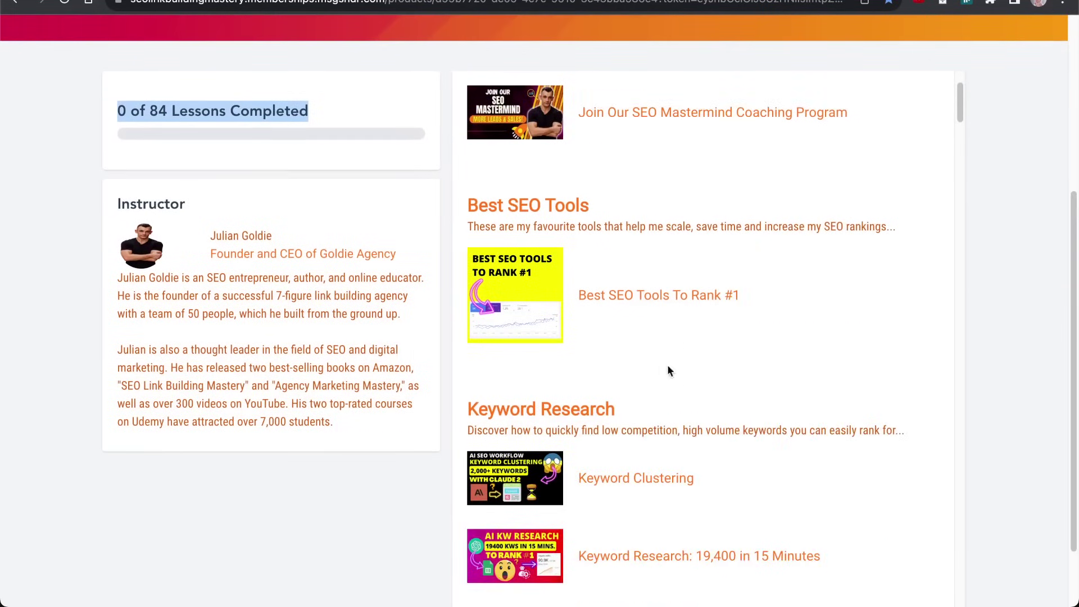
{"action": "scroll", "coordinate": [669, 370], "scroll_direction": "down", "scroll_amount": 9}
{"action": "scroll", "coordinate": [682, 455], "scroll_direction": "up", "scroll_amount": 11}
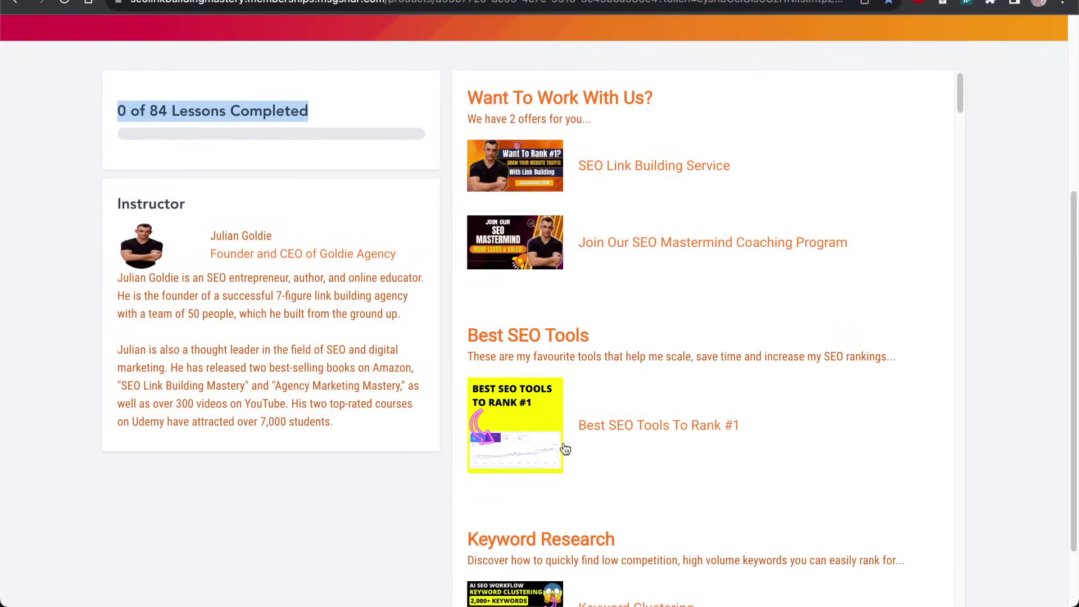
{"action": "scroll", "coordinate": [565, 448], "scroll_direction": "down", "scroll_amount": 12}
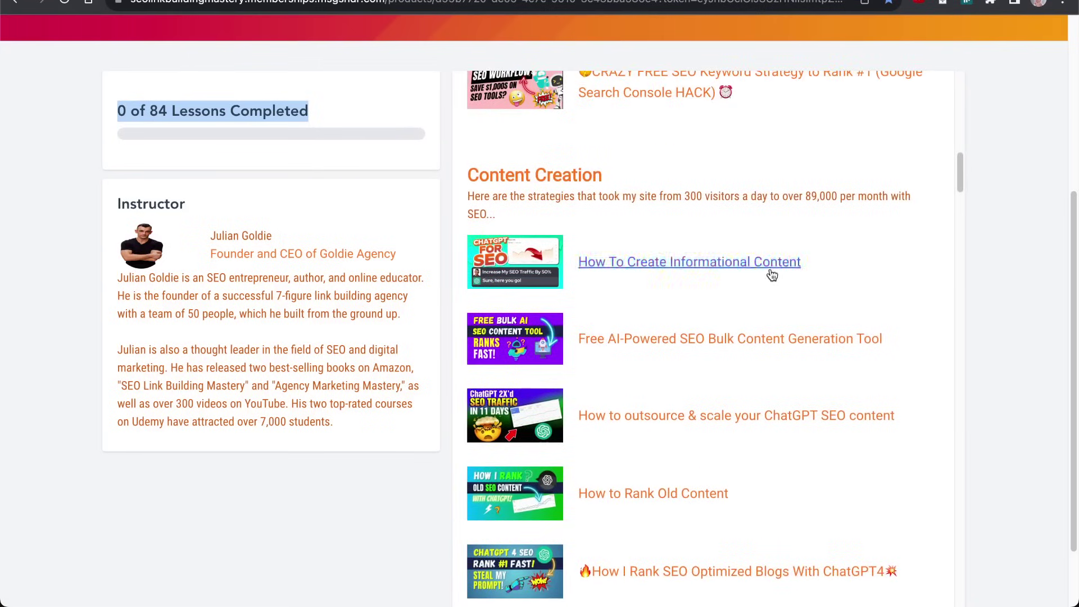
{"action": "scroll", "coordinate": [775, 394], "scroll_direction": "down", "scroll_amount": 10}
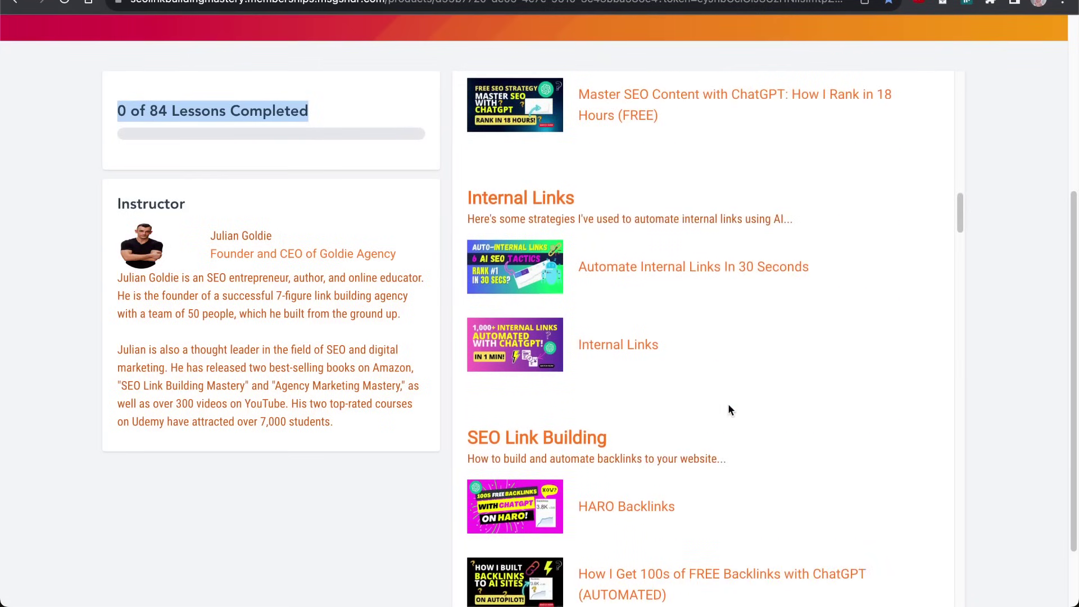
{"action": "scroll", "coordinate": [729, 409], "scroll_direction": "down", "scroll_amount": 20}
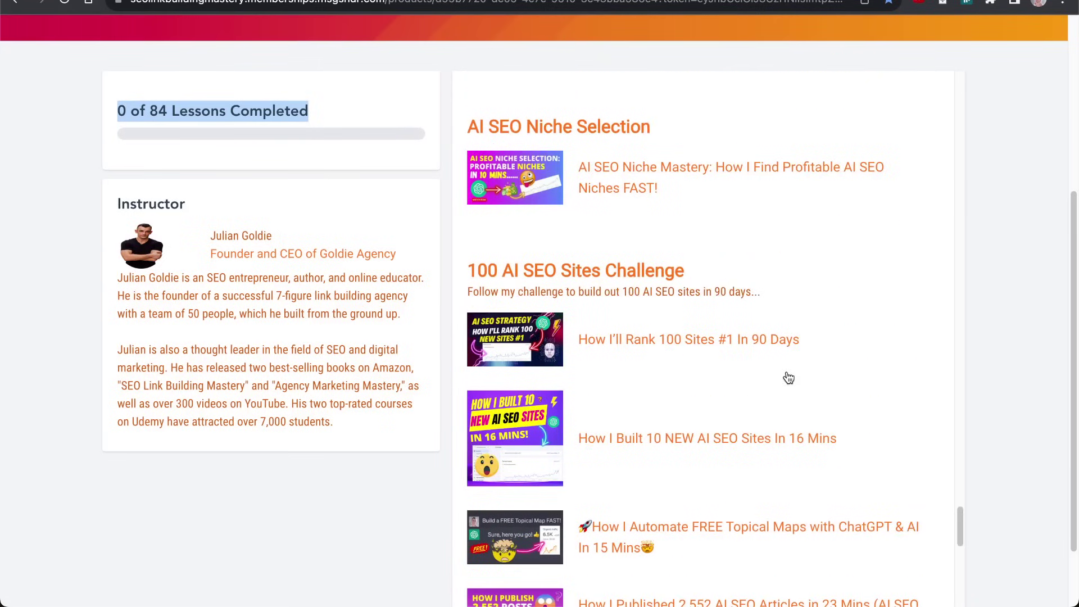
{"action": "scroll", "coordinate": [789, 378], "scroll_direction": "down", "scroll_amount": 15}
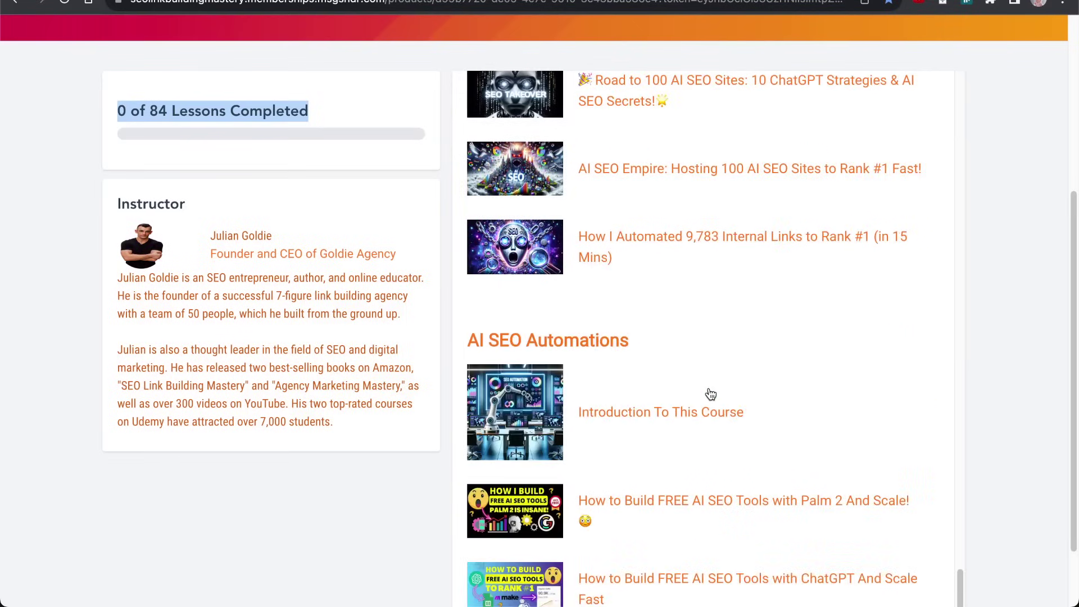
{"action": "scroll", "coordinate": [649, 354], "scroll_direction": "up", "scroll_amount": 10}
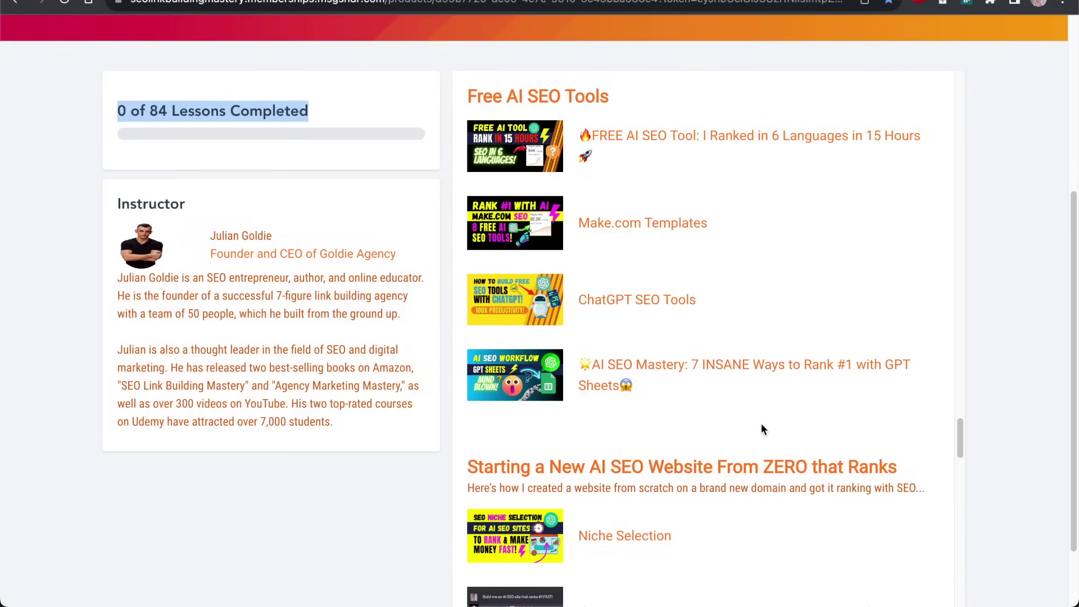
{"action": "scroll", "coordinate": [635, 415], "scroll_direction": "down", "scroll_amount": 10}
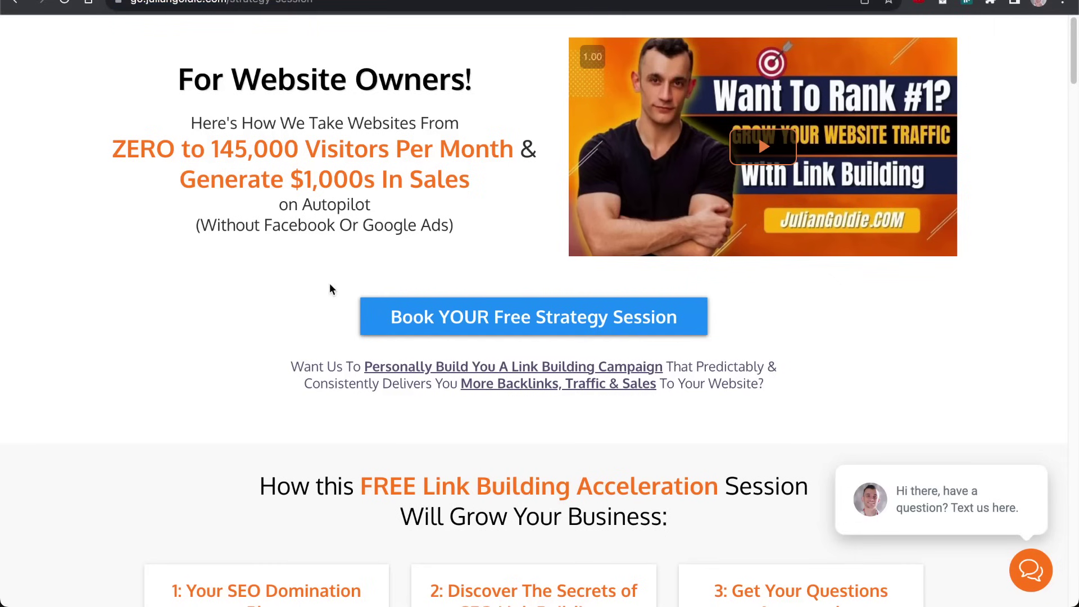
- Look over the free strategy session page's link building benefits, highlight the SEO Domination Plan heading, and return to the page's start
{"action": "scroll", "coordinate": [360, 471], "scroll_direction": "down", "scroll_amount": 1}
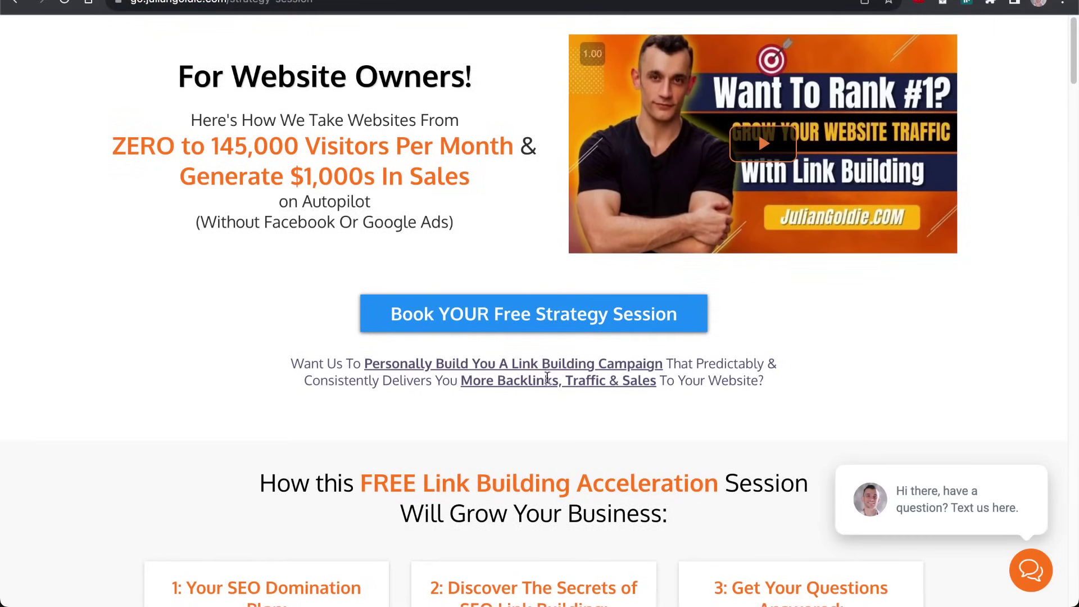
{"action": "scroll", "coordinate": [539, 433], "scroll_direction": "down", "scroll_amount": 6}
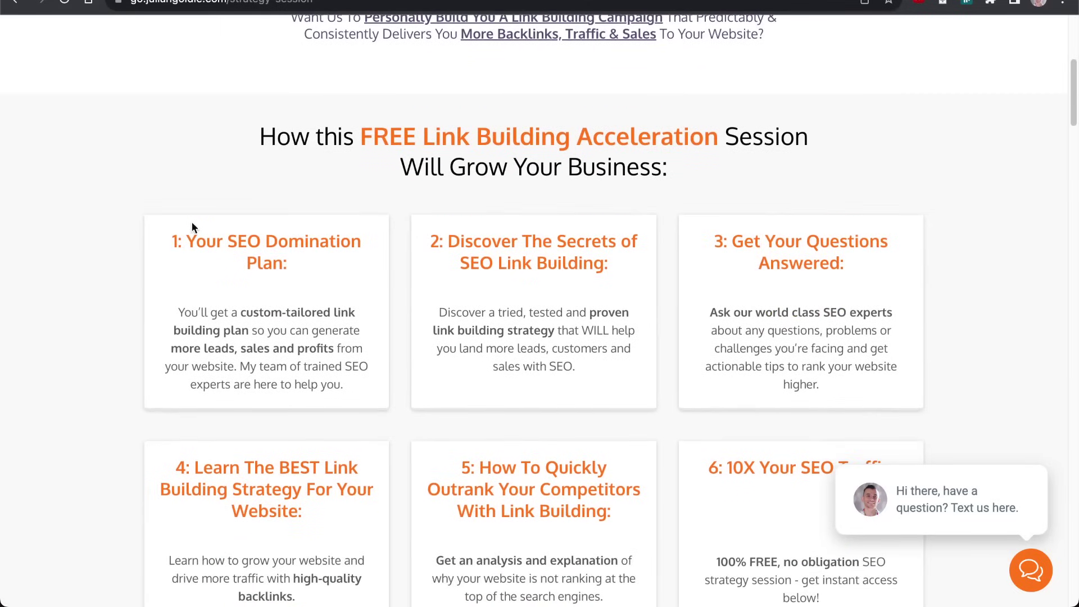
{"action": "left_click_drag", "start_coordinate": [150, 233], "coordinate": [303, 283]}
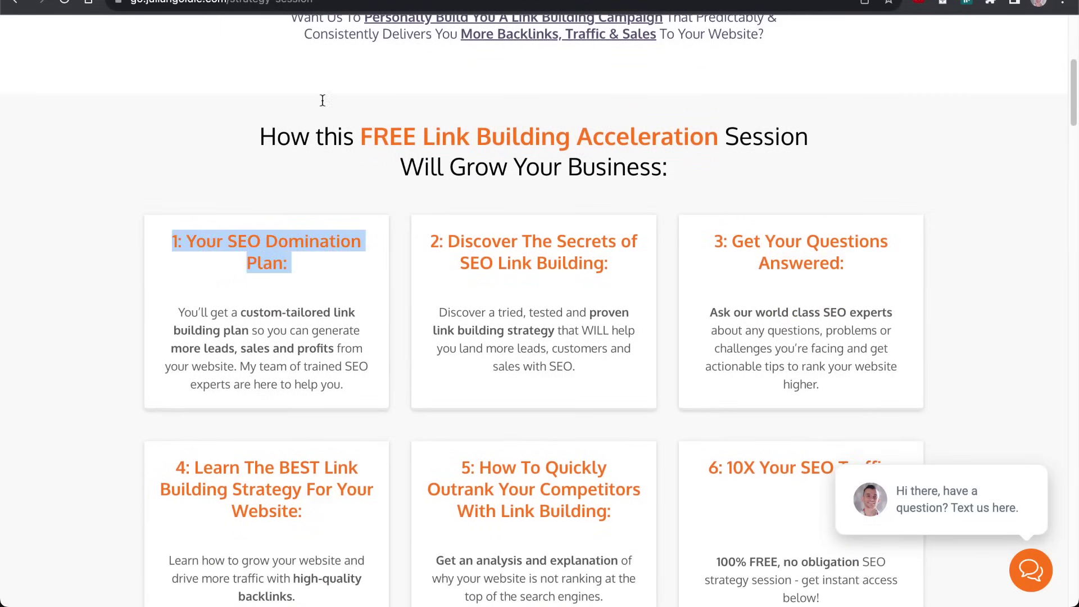
{"action": "scroll", "coordinate": [416, 208], "scroll_direction": "up", "scroll_amount": 6}
{"action": "left_click", "coordinate": [399, 262]}
{"action": "scroll", "coordinate": [400, 262], "scroll_direction": "down", "scroll_amount": 12}
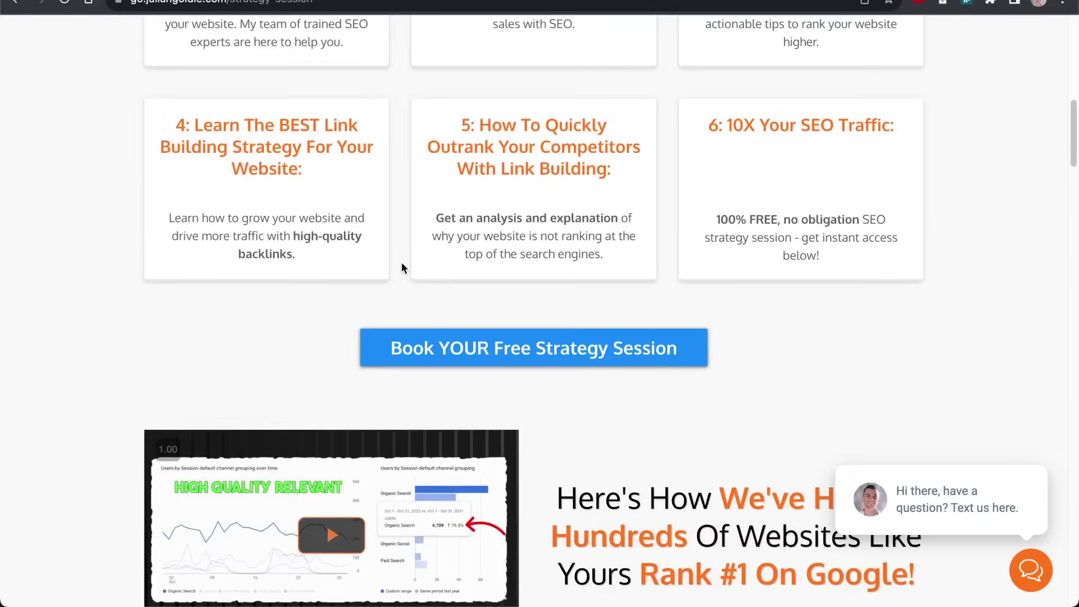
{"action": "scroll", "coordinate": [402, 267], "scroll_direction": "up", "scroll_amount": 5}
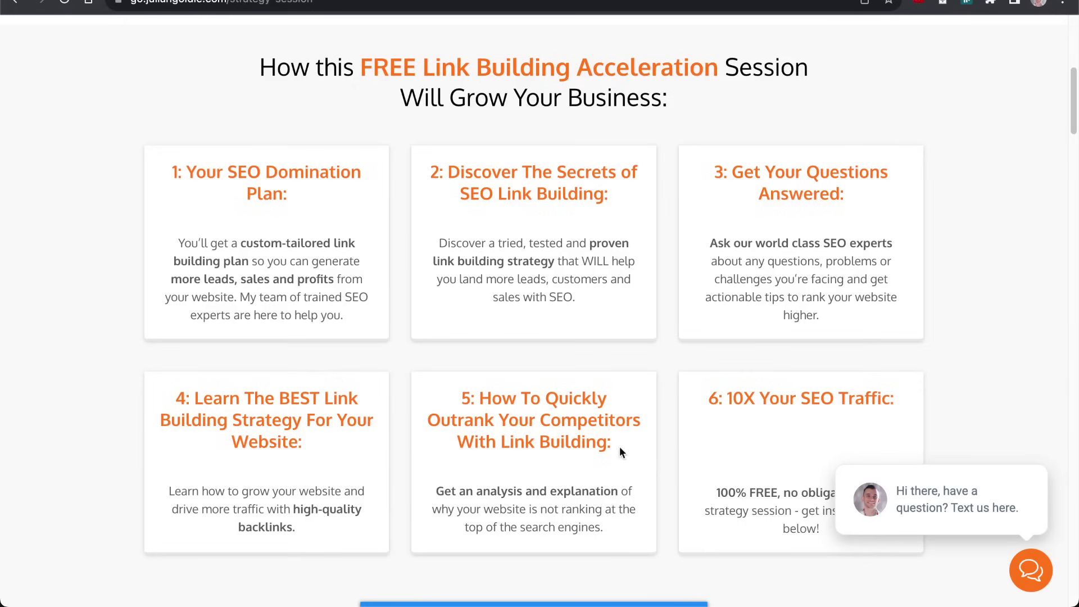
{"action": "scroll", "coordinate": [662, 419], "scroll_direction": "down", "scroll_amount": 1}
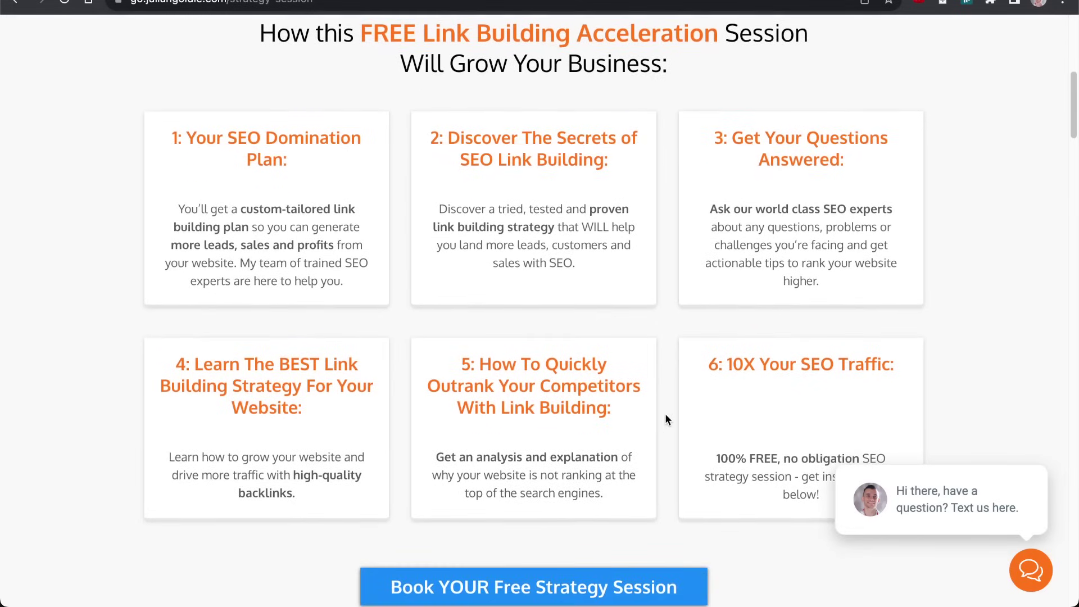
{"action": "scroll", "coordinate": [665, 413], "scroll_direction": "up", "scroll_amount": 7}
{"action": "scroll", "coordinate": [665, 427], "scroll_direction": "up", "scroll_amount": 1}
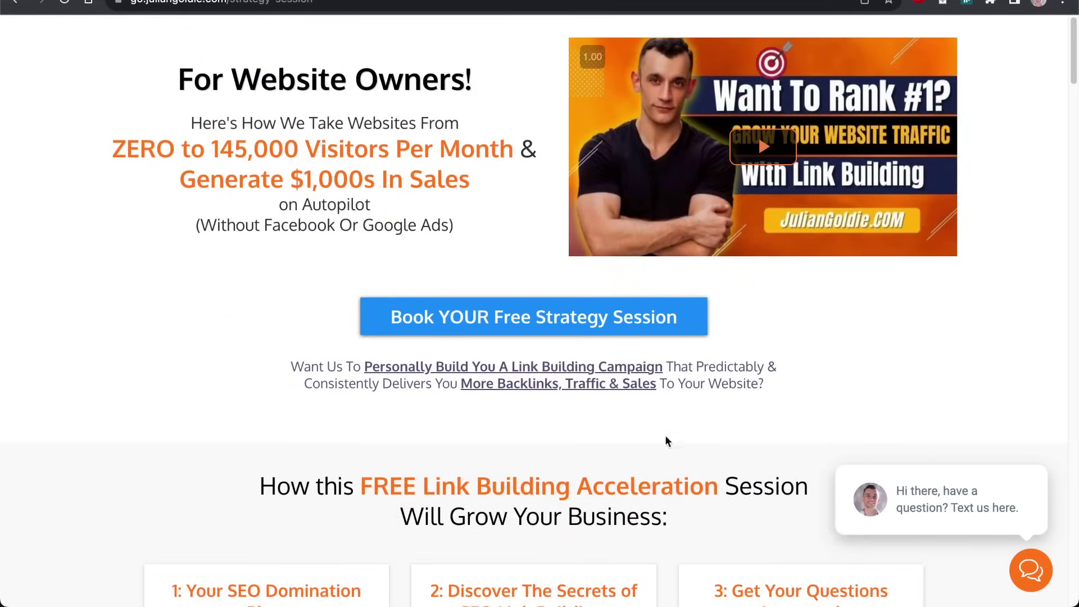